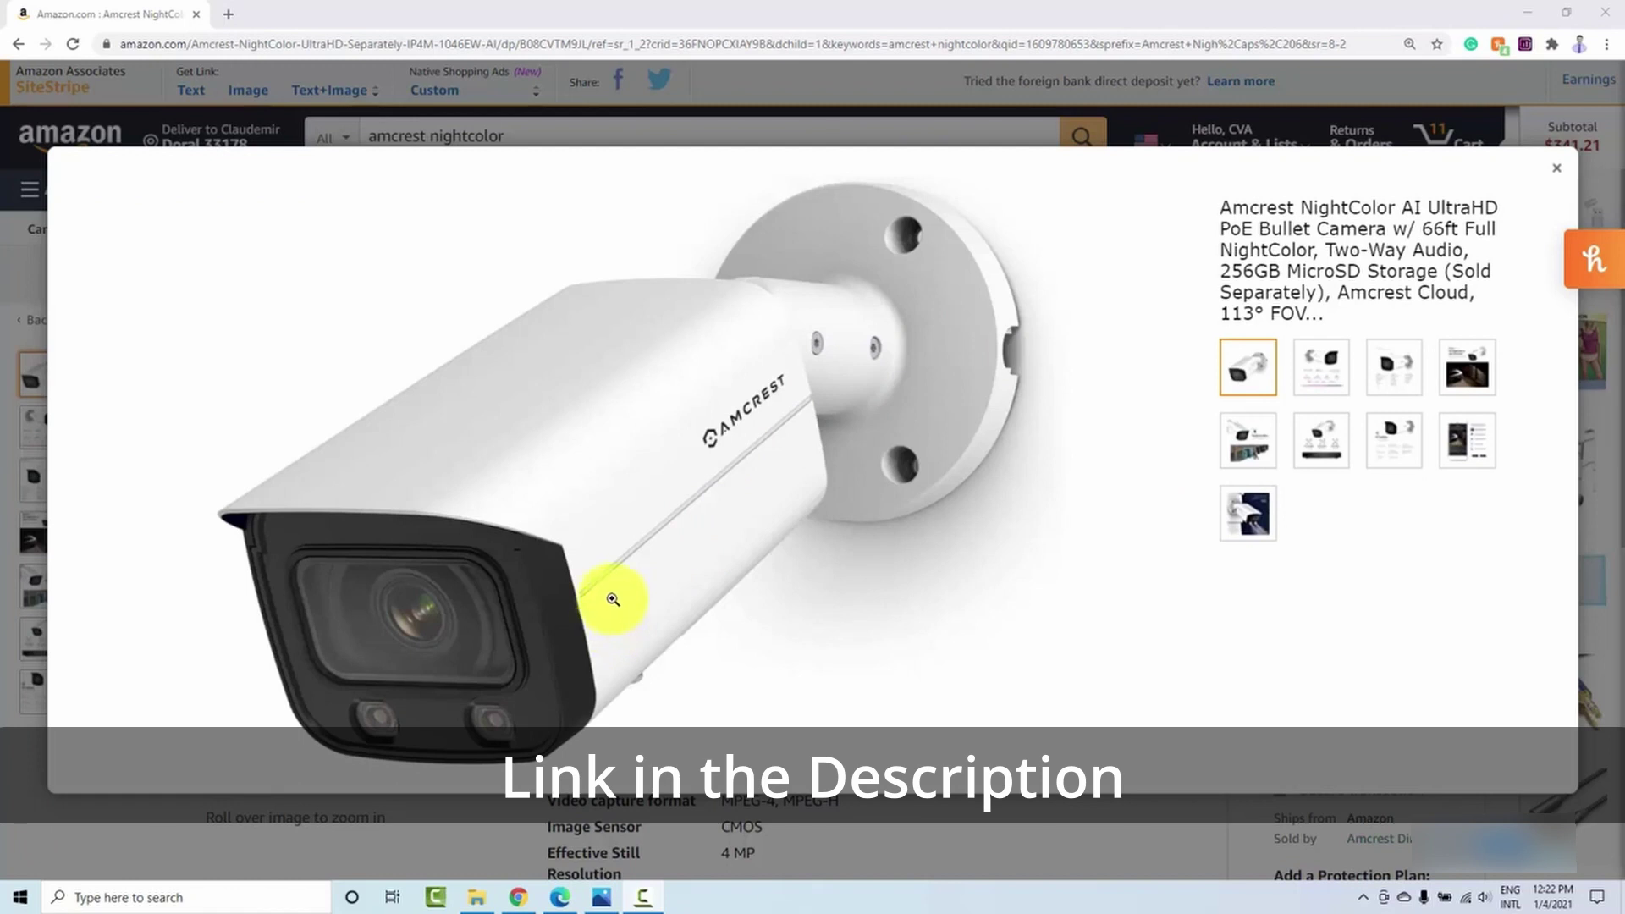
Bring up the Amcrest-Camera-Diagram photo showing camera 192.168.0.105 and laptop 192.168.0.161.
{"action": "left_click", "coordinate": [604, 899]}
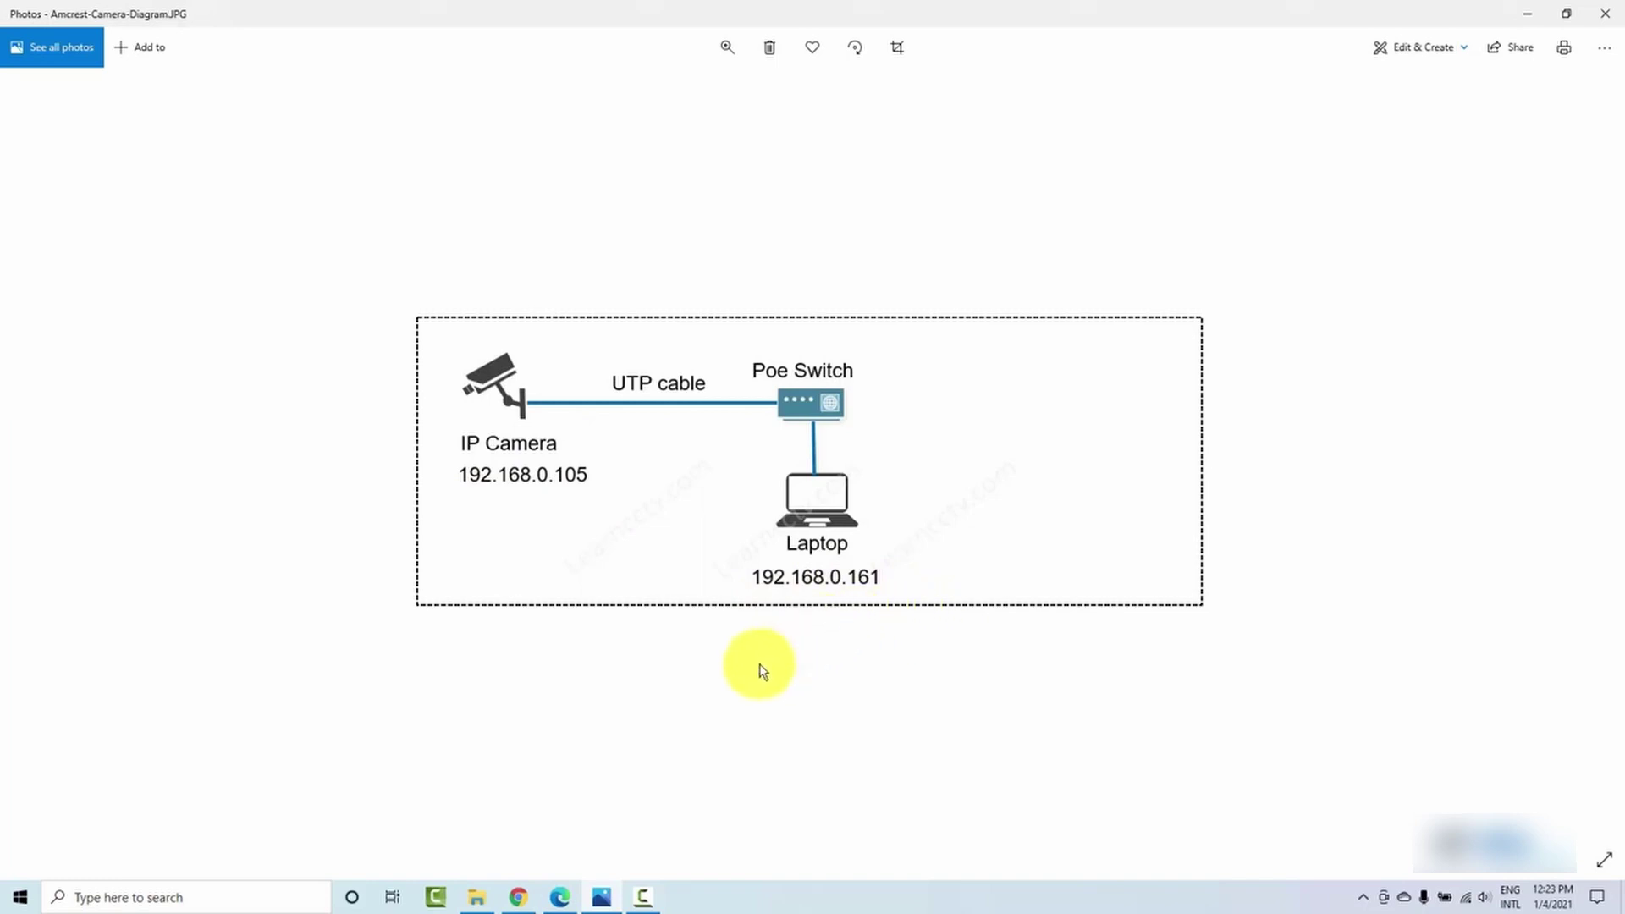
{"action": "mouse_move", "coordinate": [563, 898]}
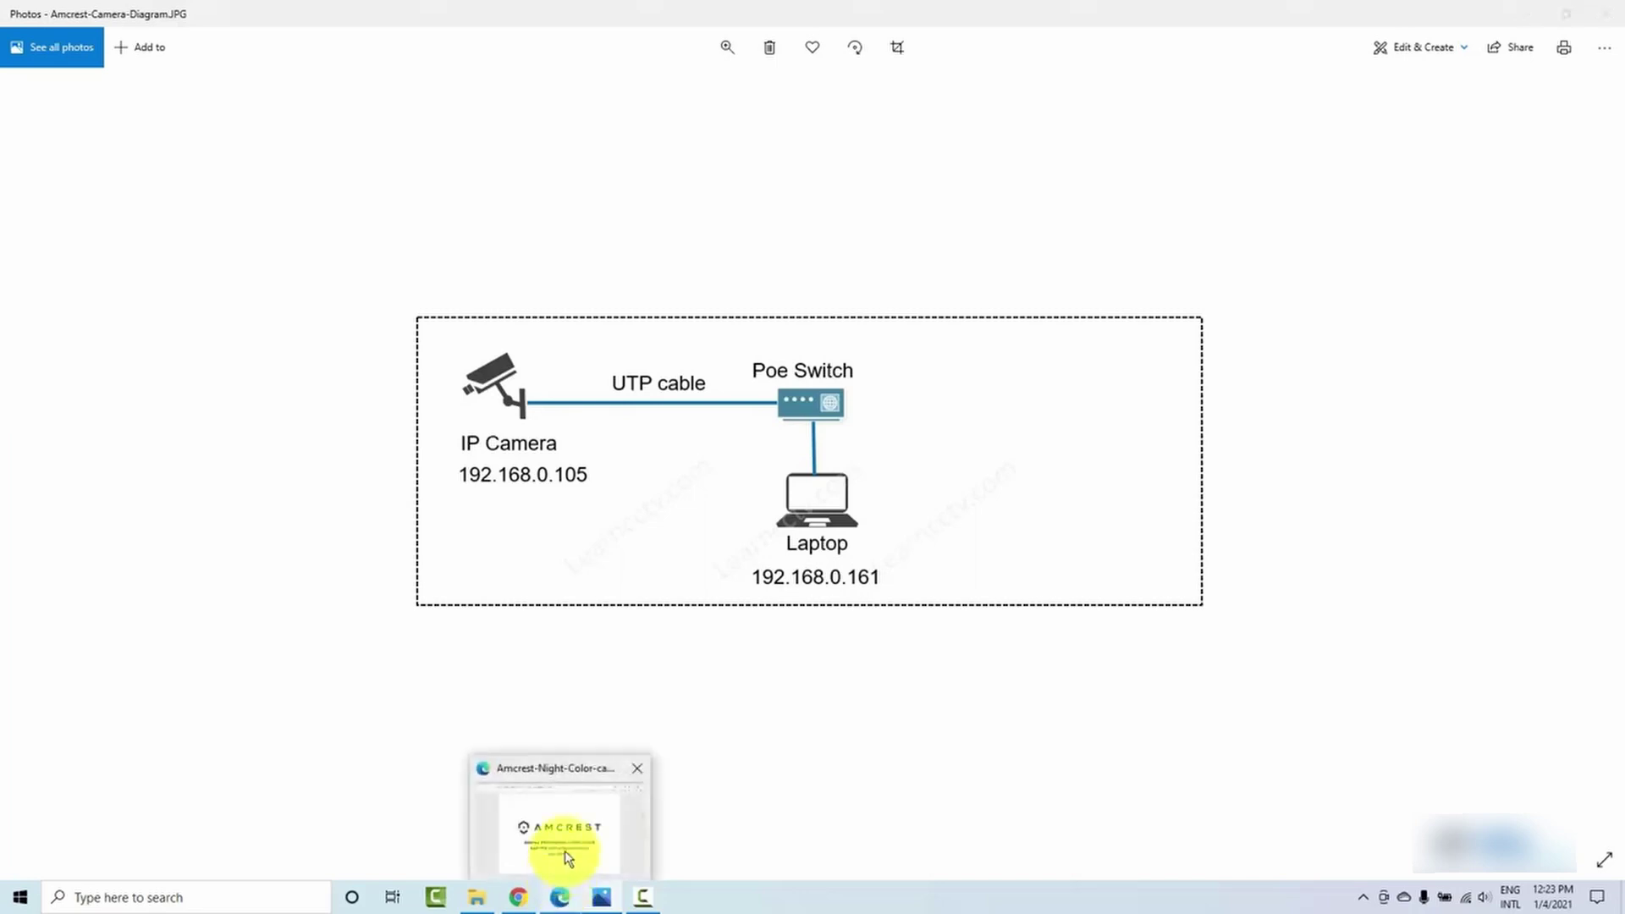
{"action": "left_click", "coordinate": [563, 747]}
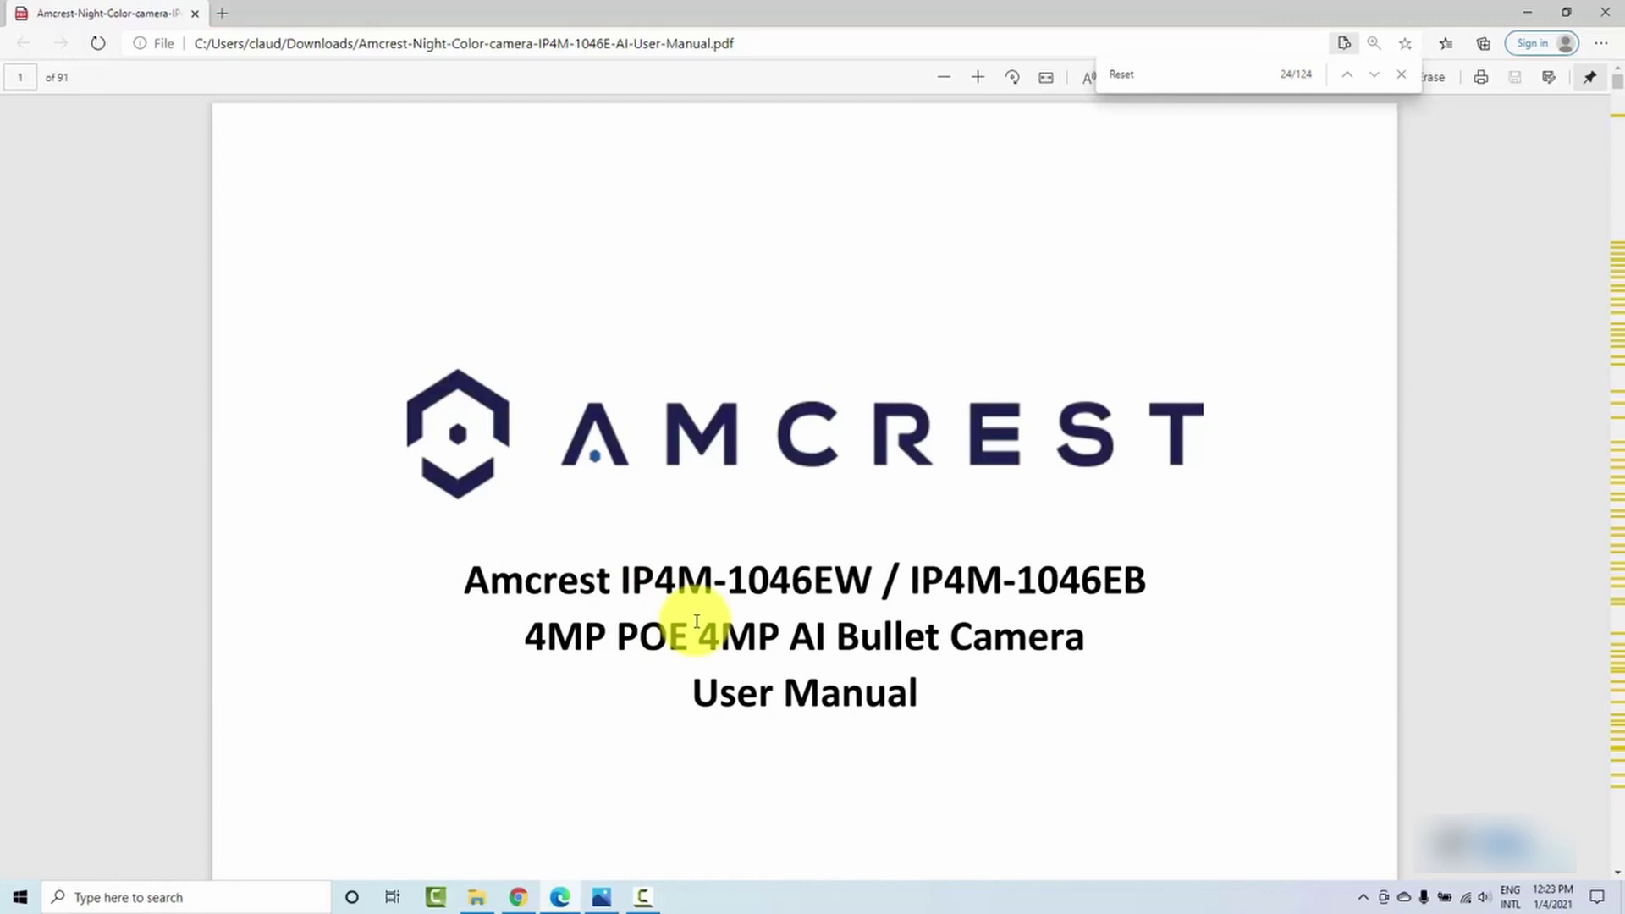
{"action": "left_click", "coordinate": [603, 899]}
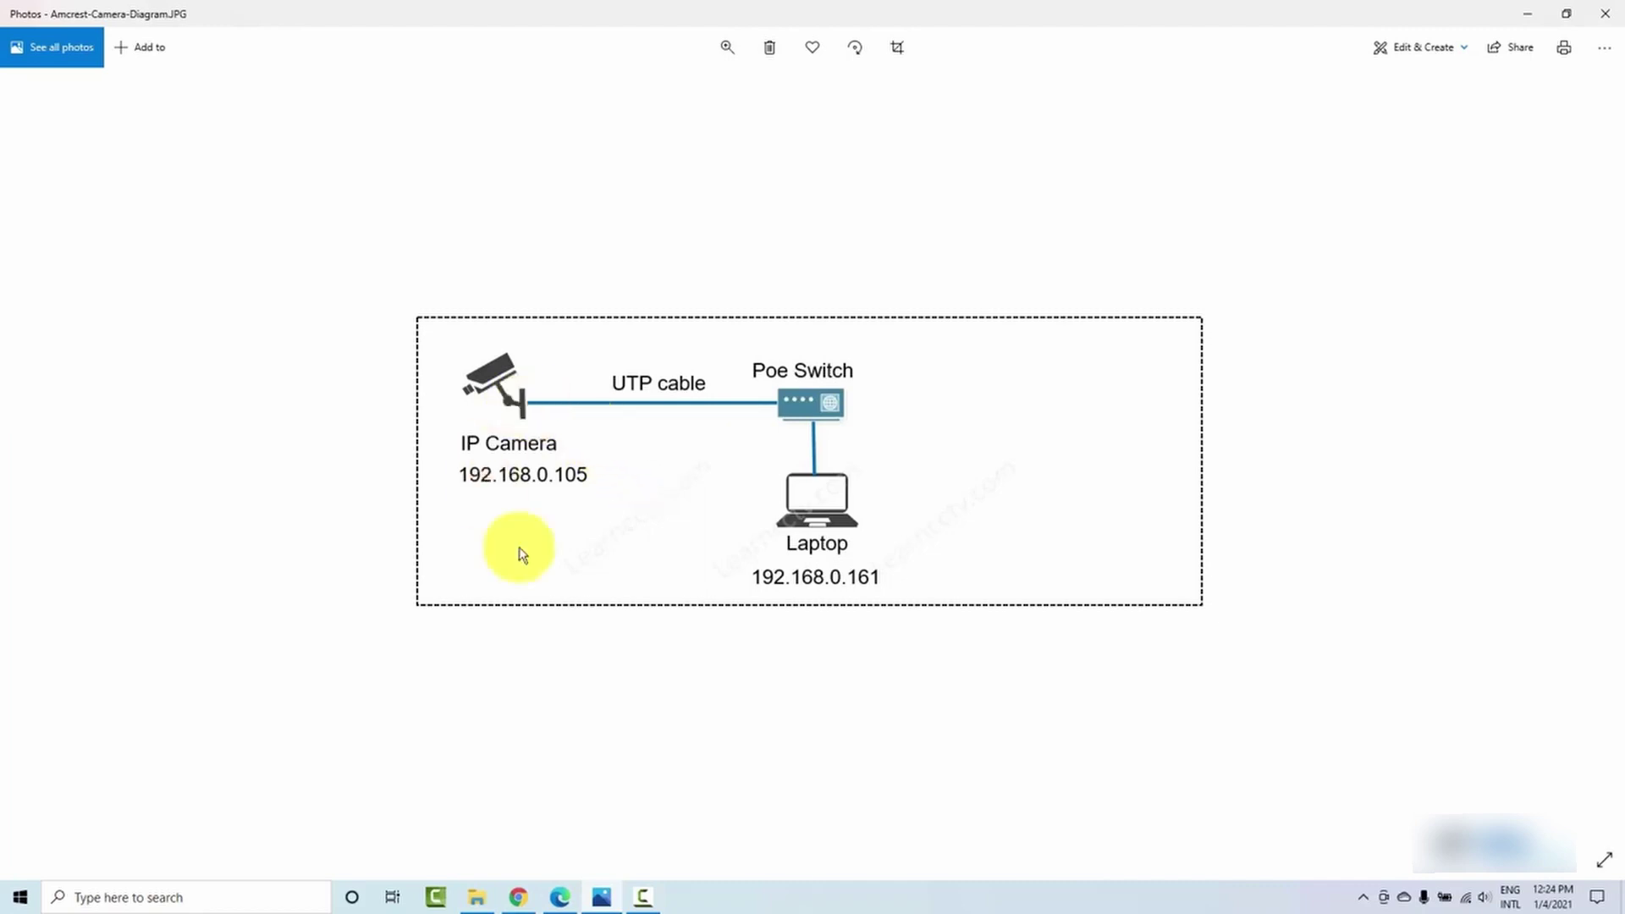
{"action": "left_click", "coordinate": [254, 899]}
Launch Amcrest IP Config from Windows search, then minimize it to reveal the diagram.
{"action": "type", "text": "a"}
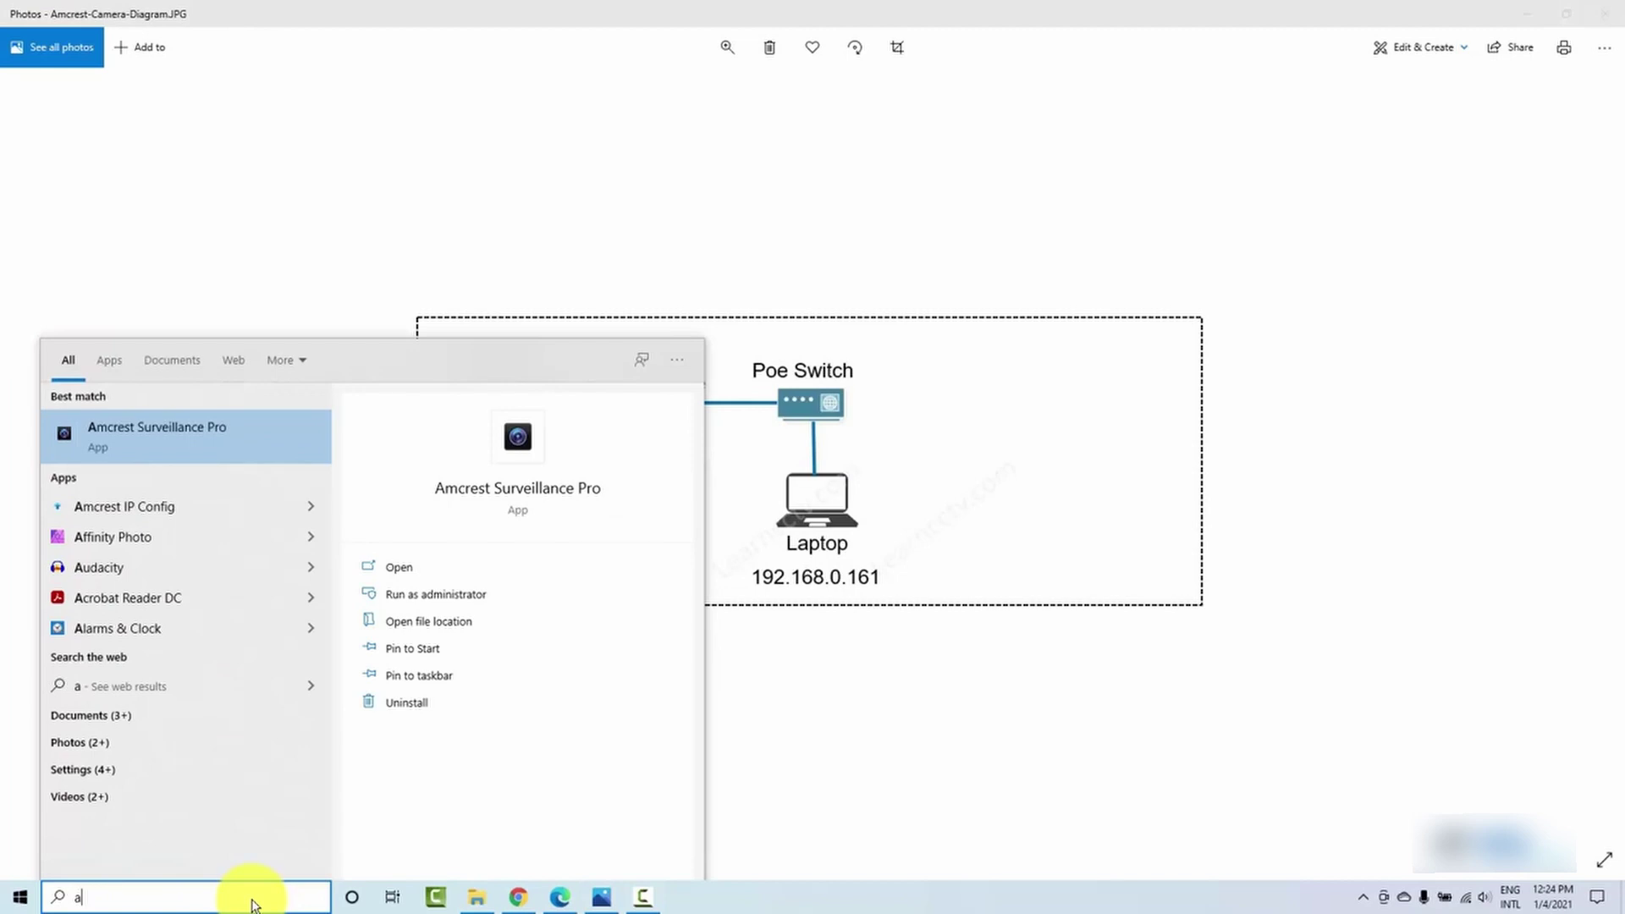
{"action": "left_click", "coordinate": [187, 506]}
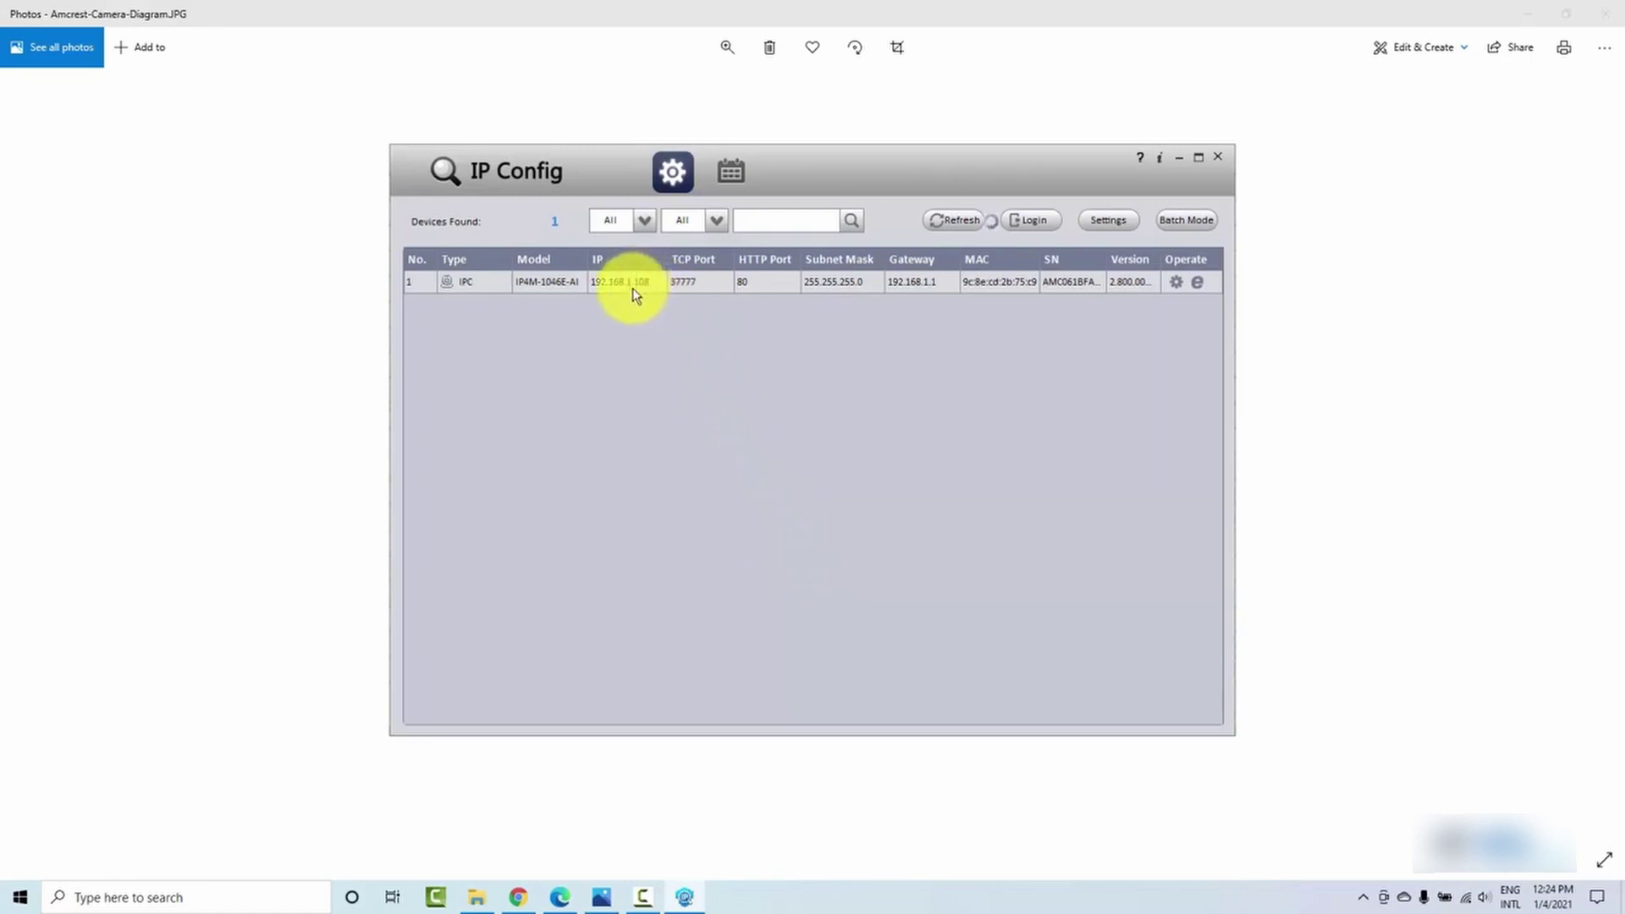
{"action": "left_click", "coordinate": [1180, 156]}
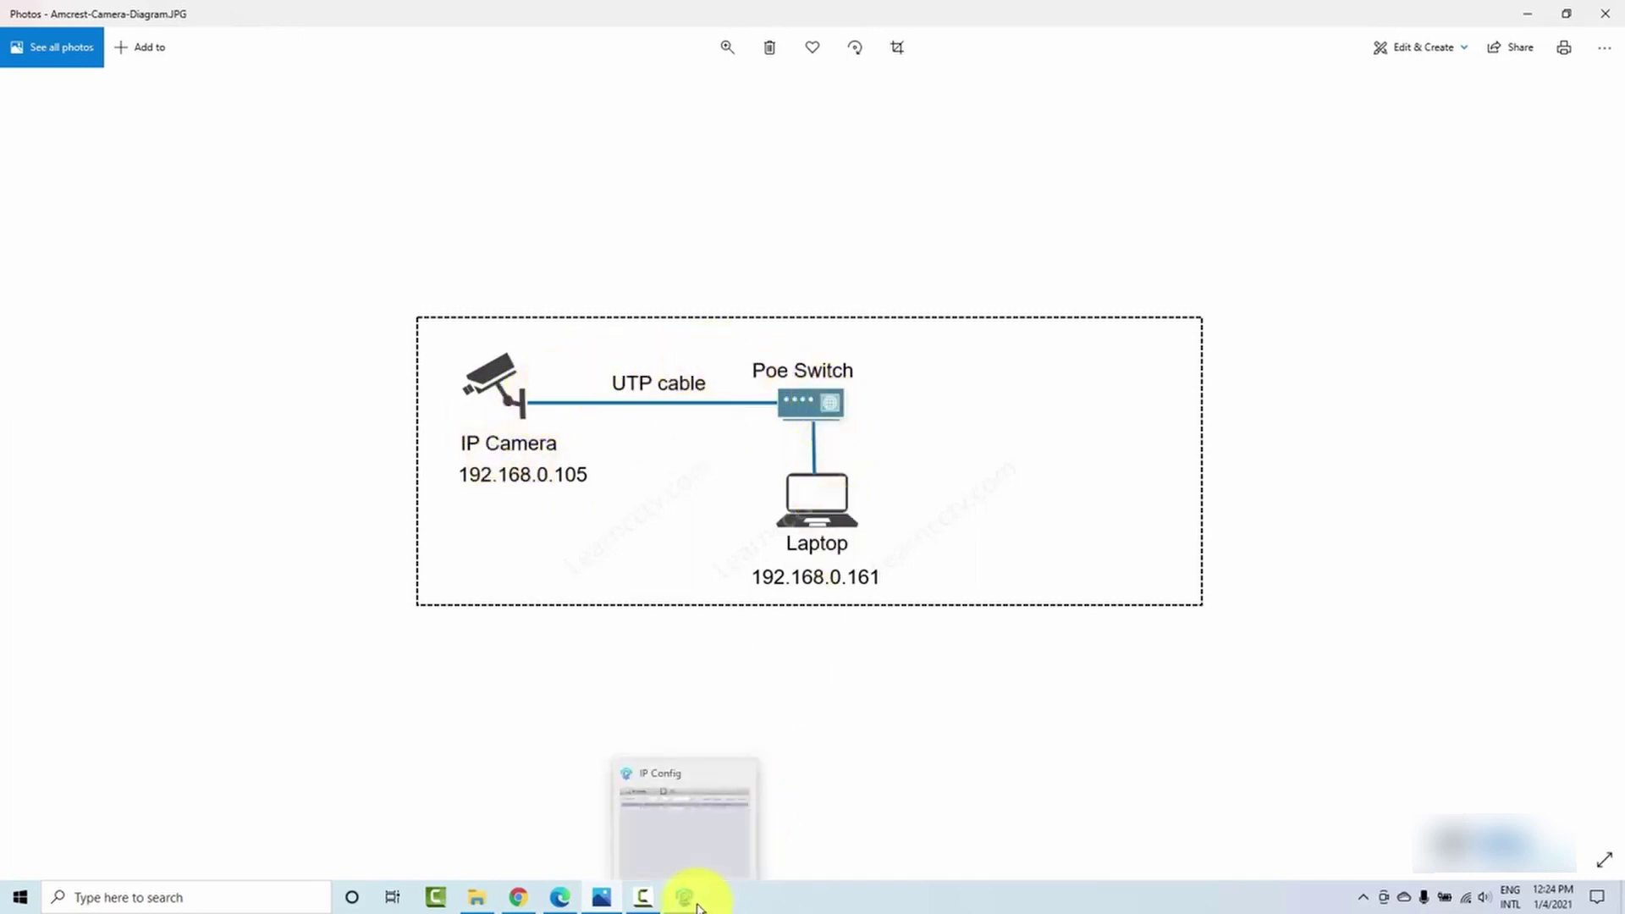
Select the found camera at 192.168.1.108 in IP Config and open its Login prompt.
{"action": "left_click", "coordinate": [688, 831]}
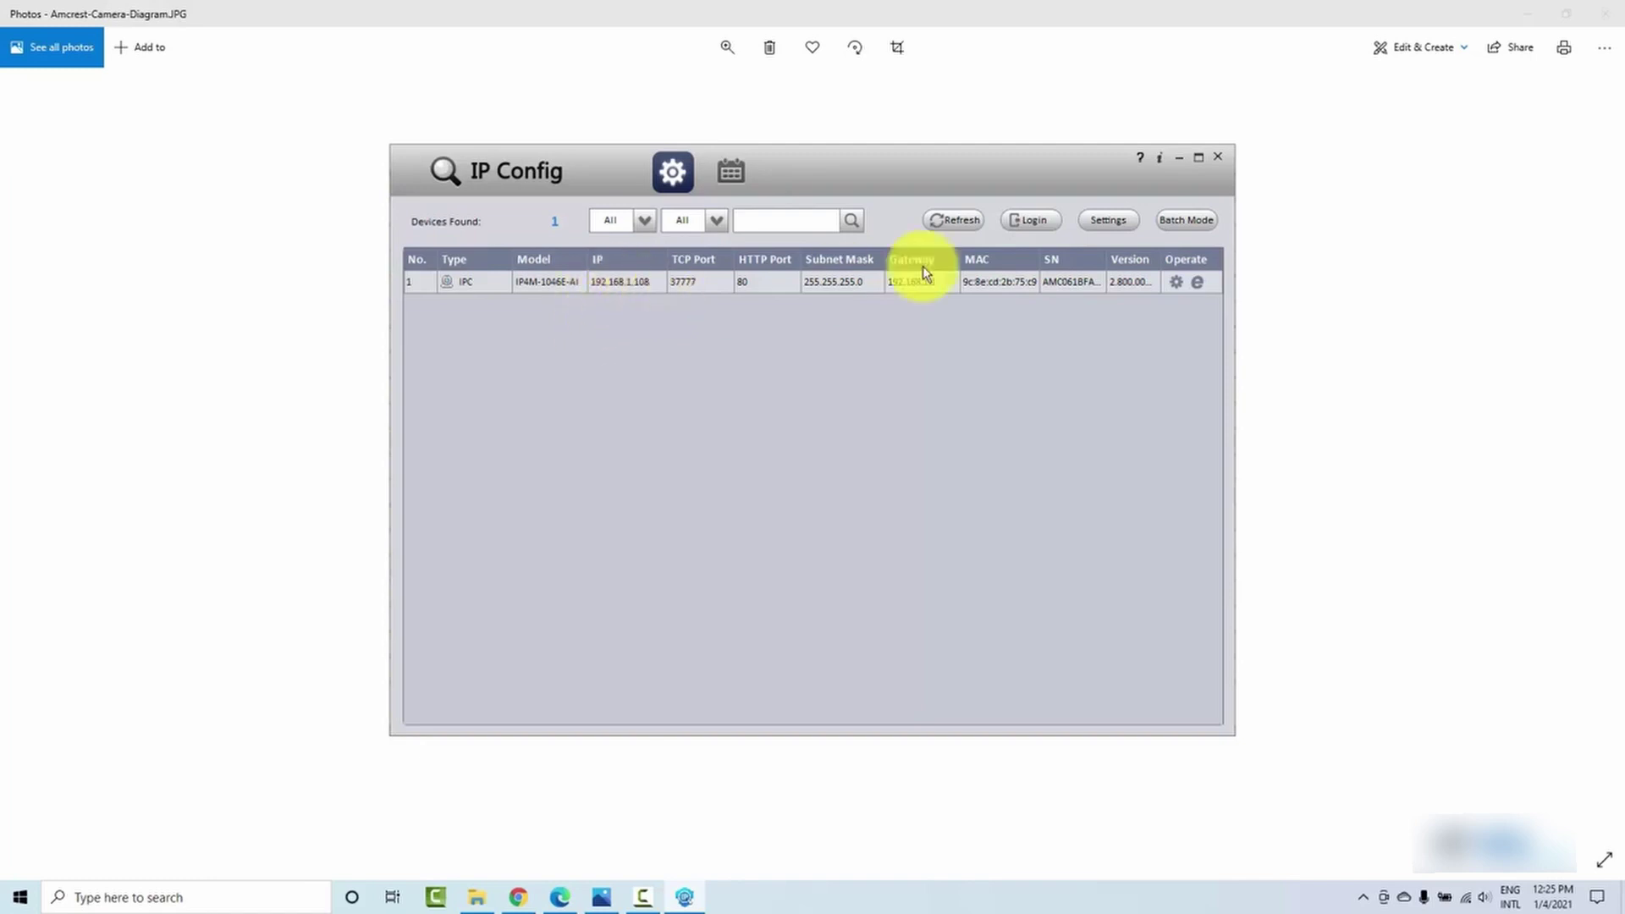
{"action": "left_click", "coordinate": [1185, 157]}
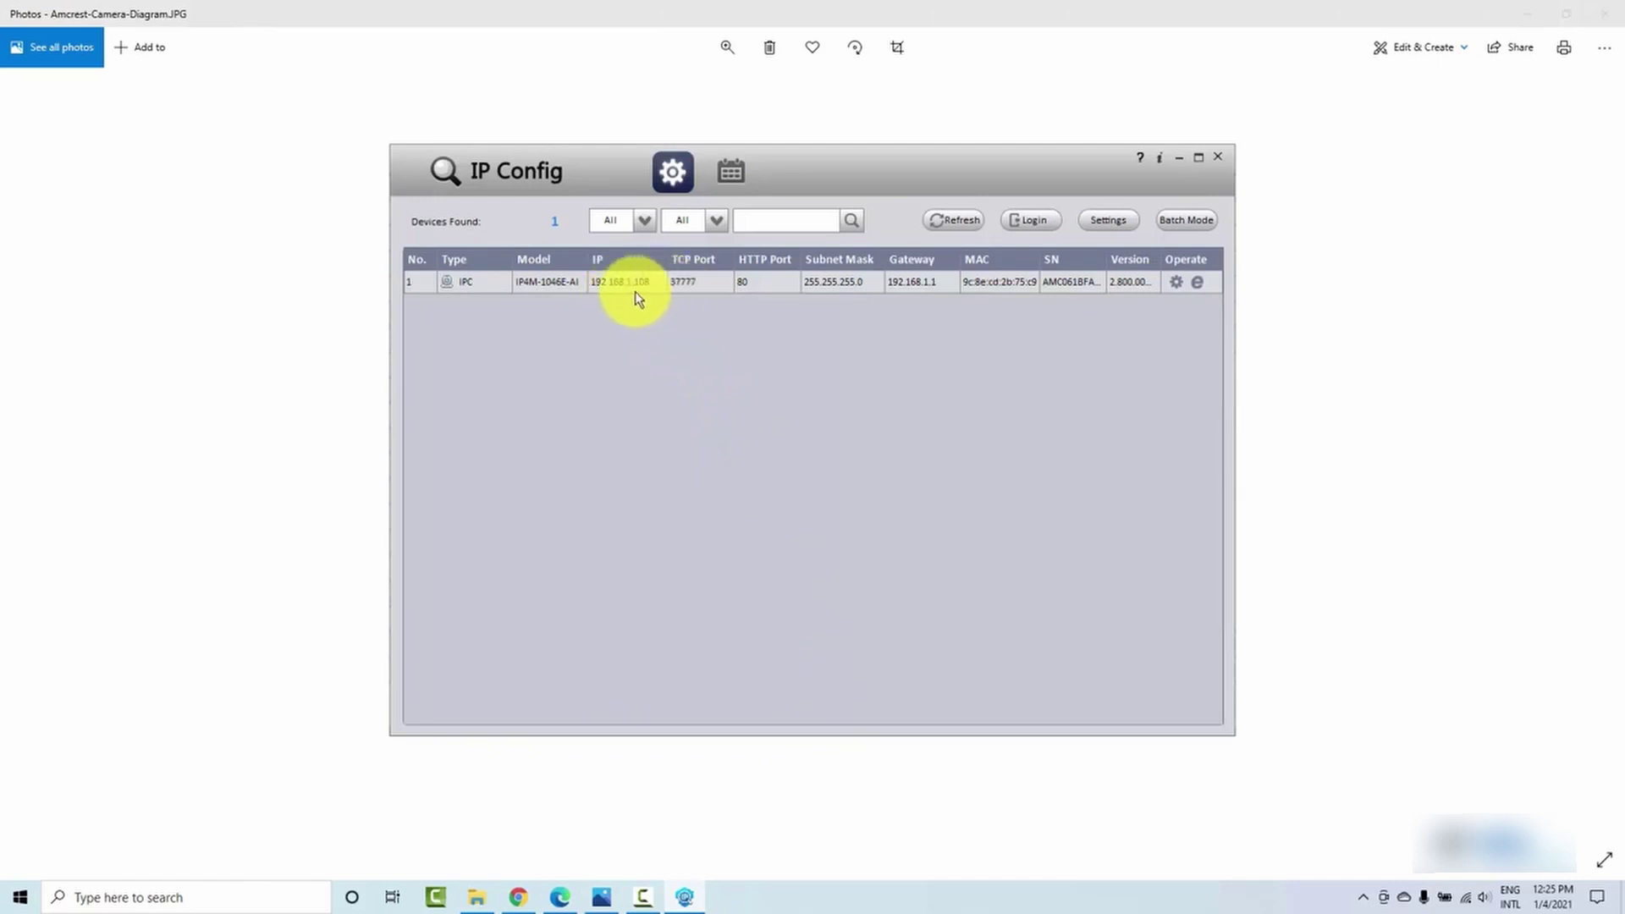
{"action": "left_click", "coordinate": [697, 283]}
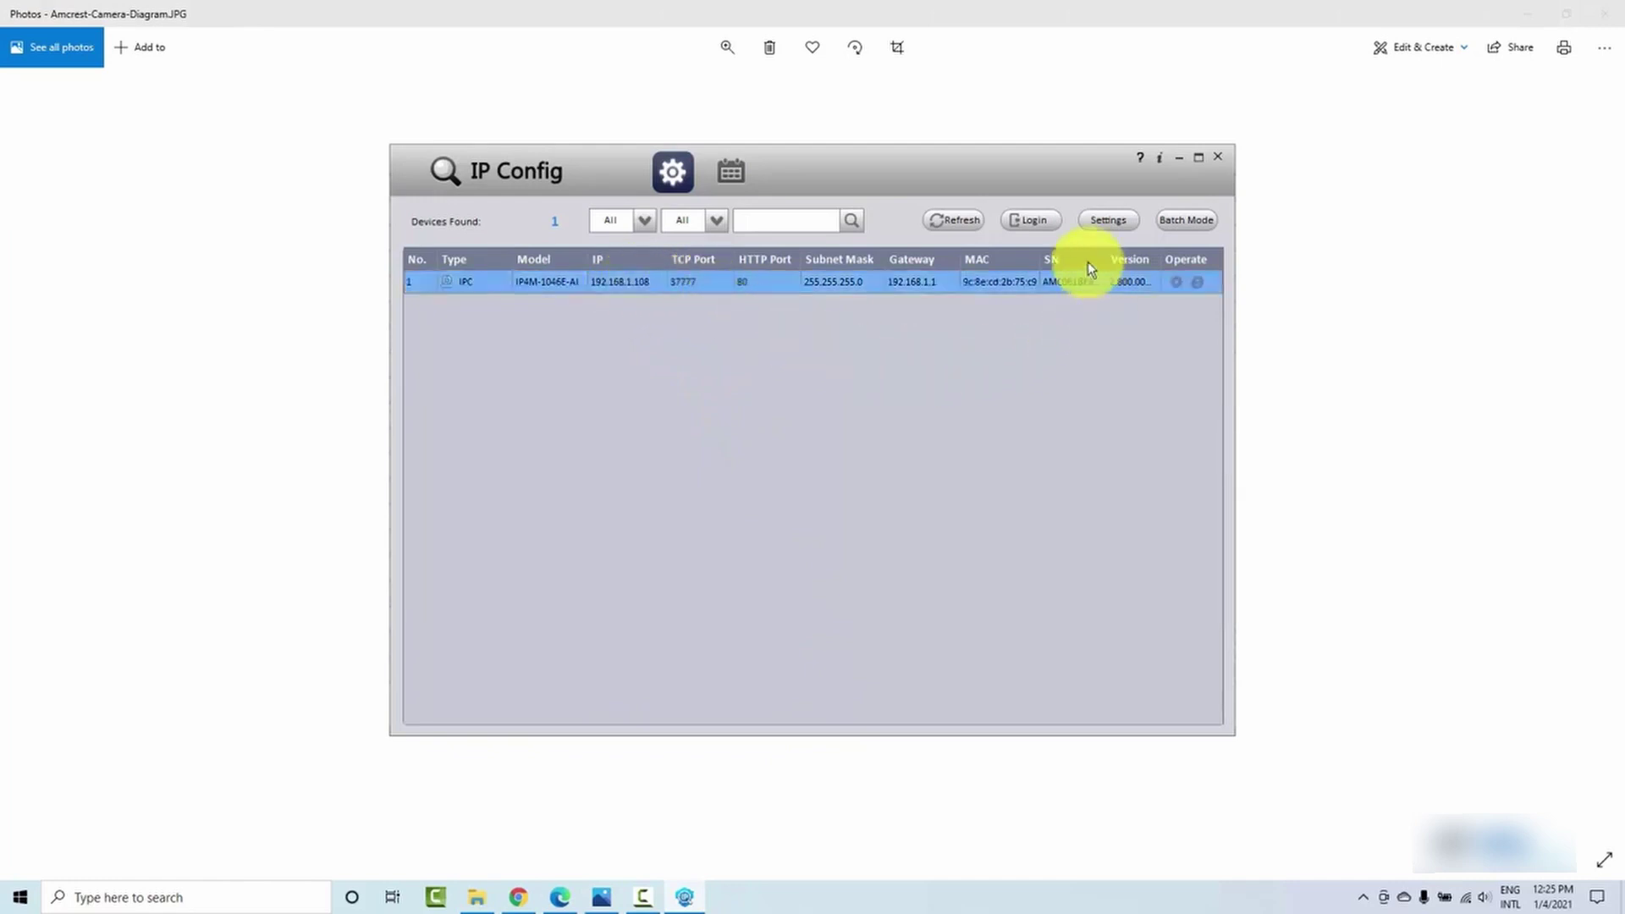
{"action": "left_click", "coordinate": [1031, 221]}
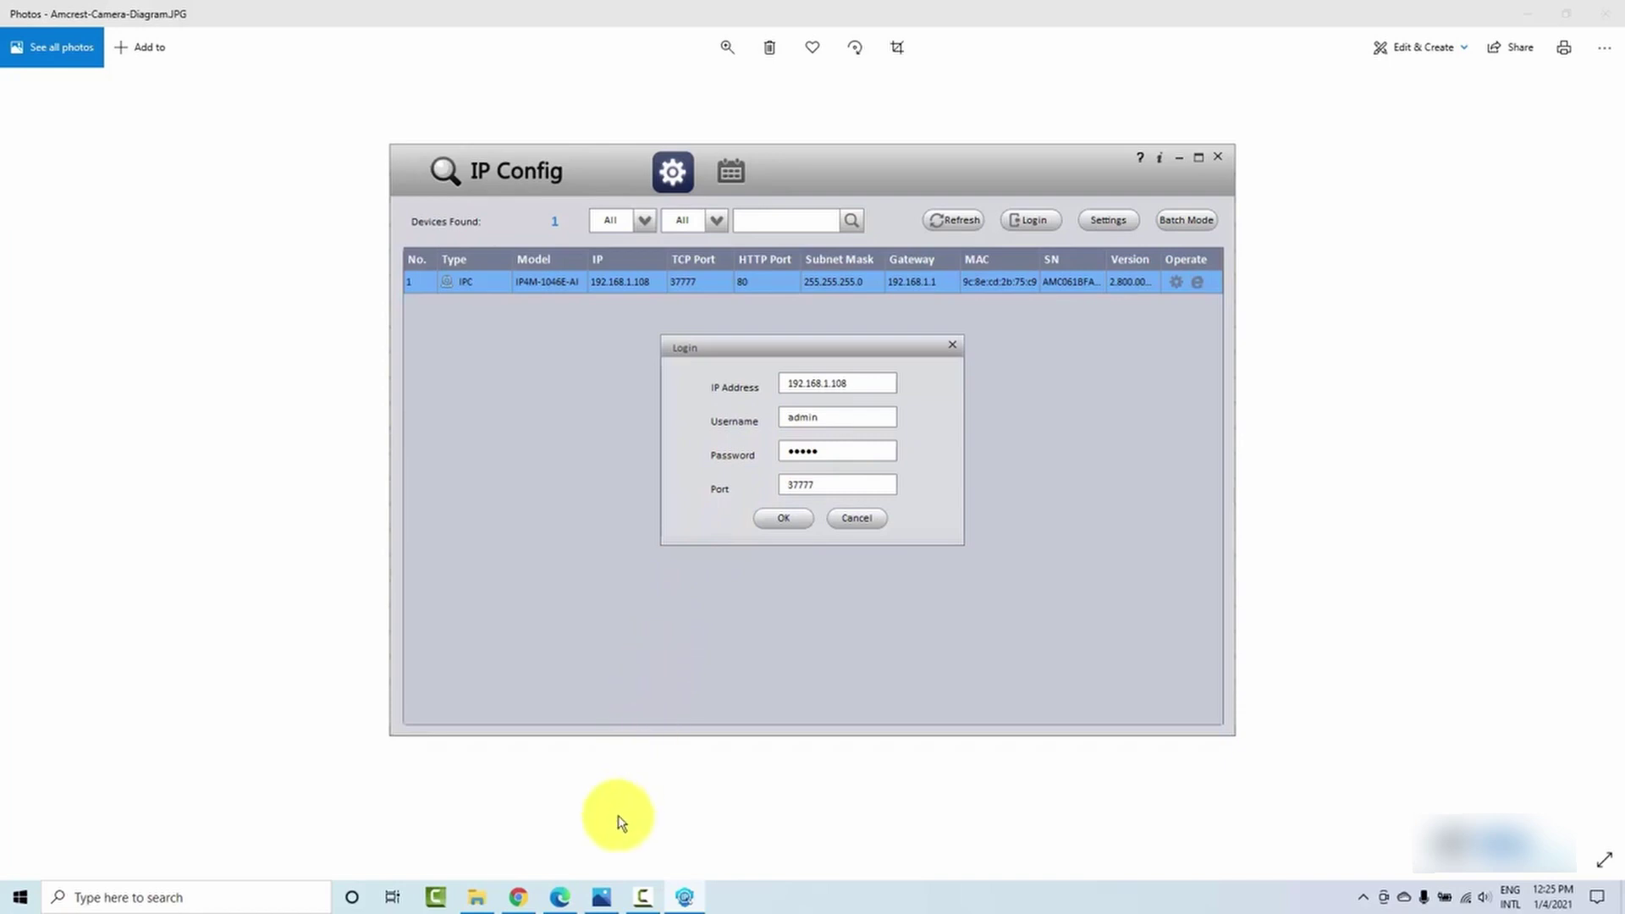
{"action": "left_click", "coordinate": [560, 897]}
Jump to the manual's 'Default Username and Password' section from the Contents page.
{"action": "scroll", "coordinate": [801, 474], "scroll_direction": "down", "scroll_amount": 10}
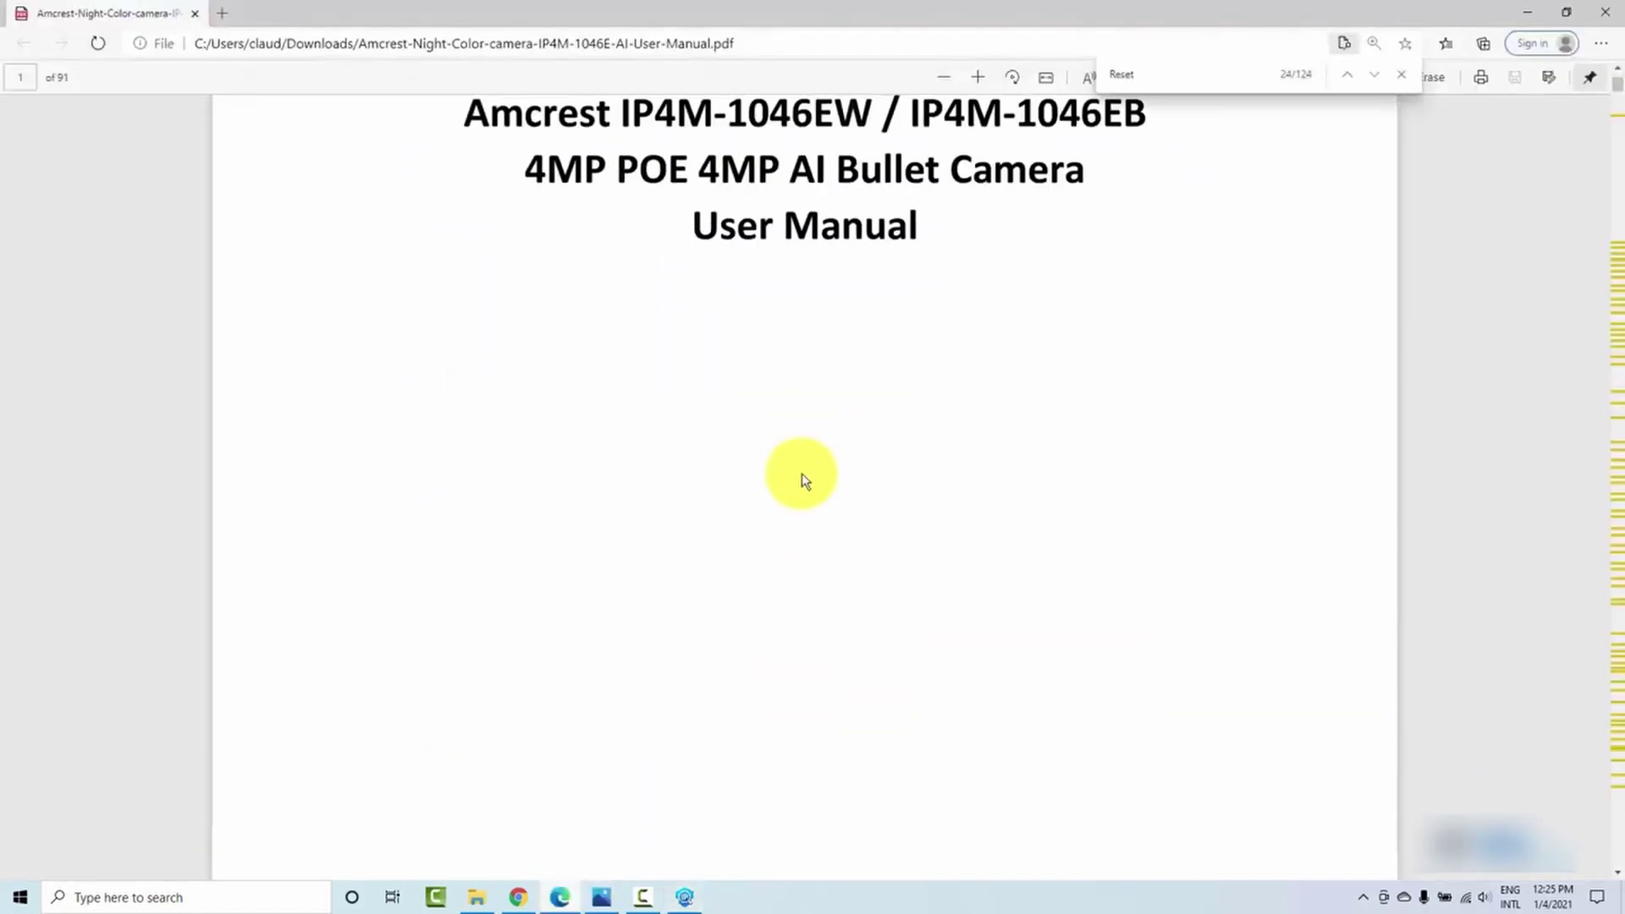
{"action": "scroll", "coordinate": [803, 474], "scroll_direction": "down", "scroll_amount": 8}
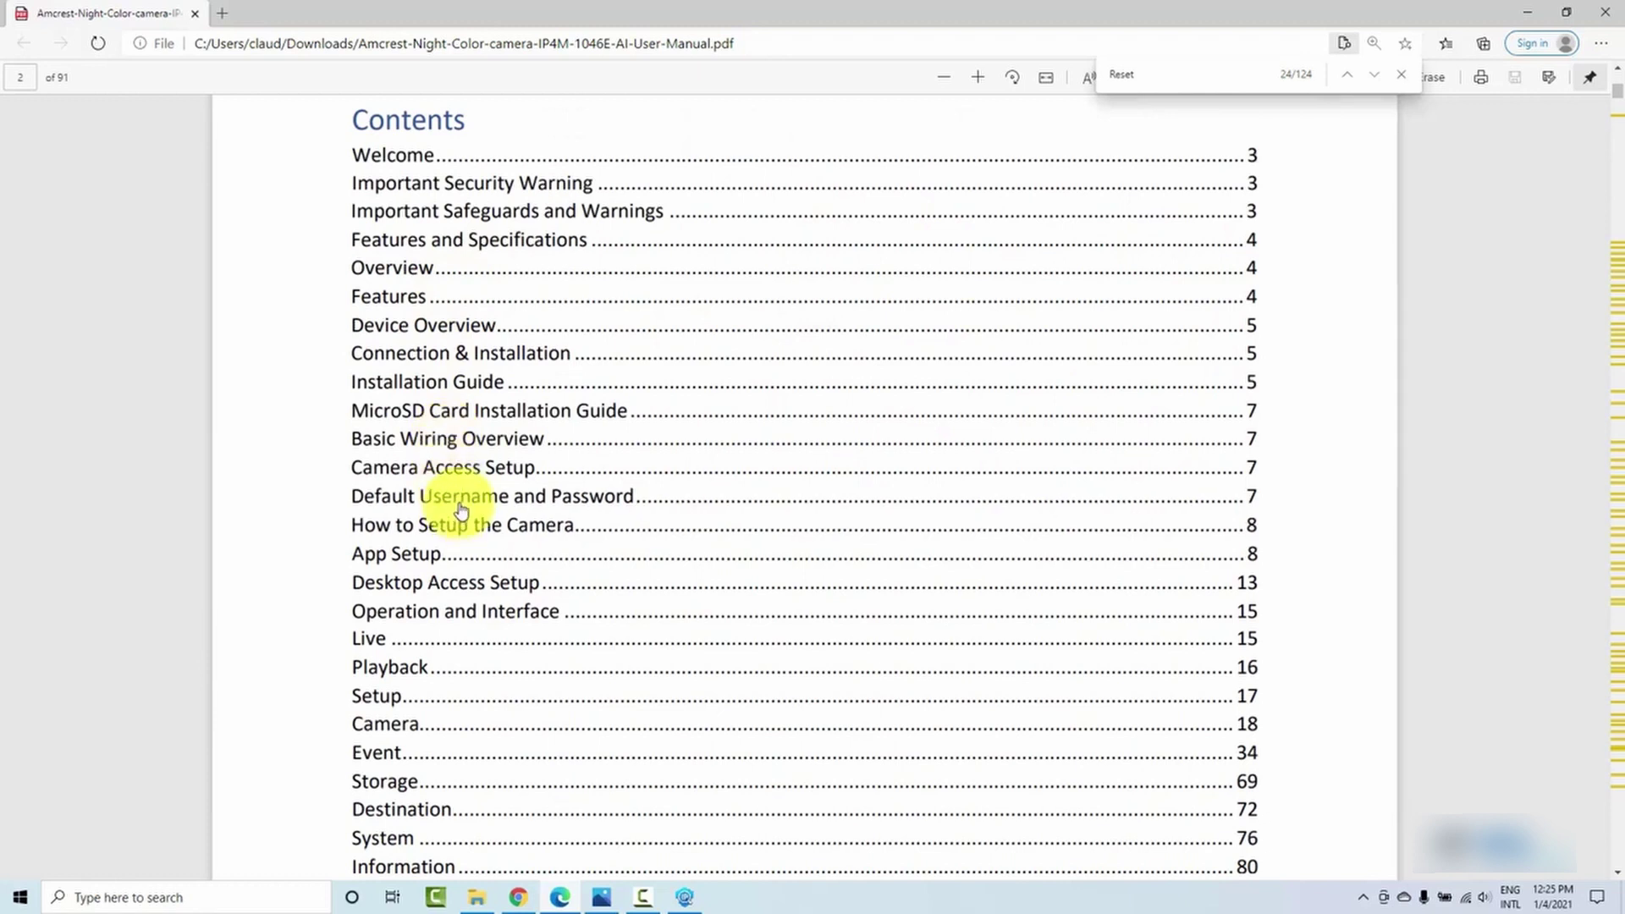
{"action": "left_click", "coordinate": [494, 505]}
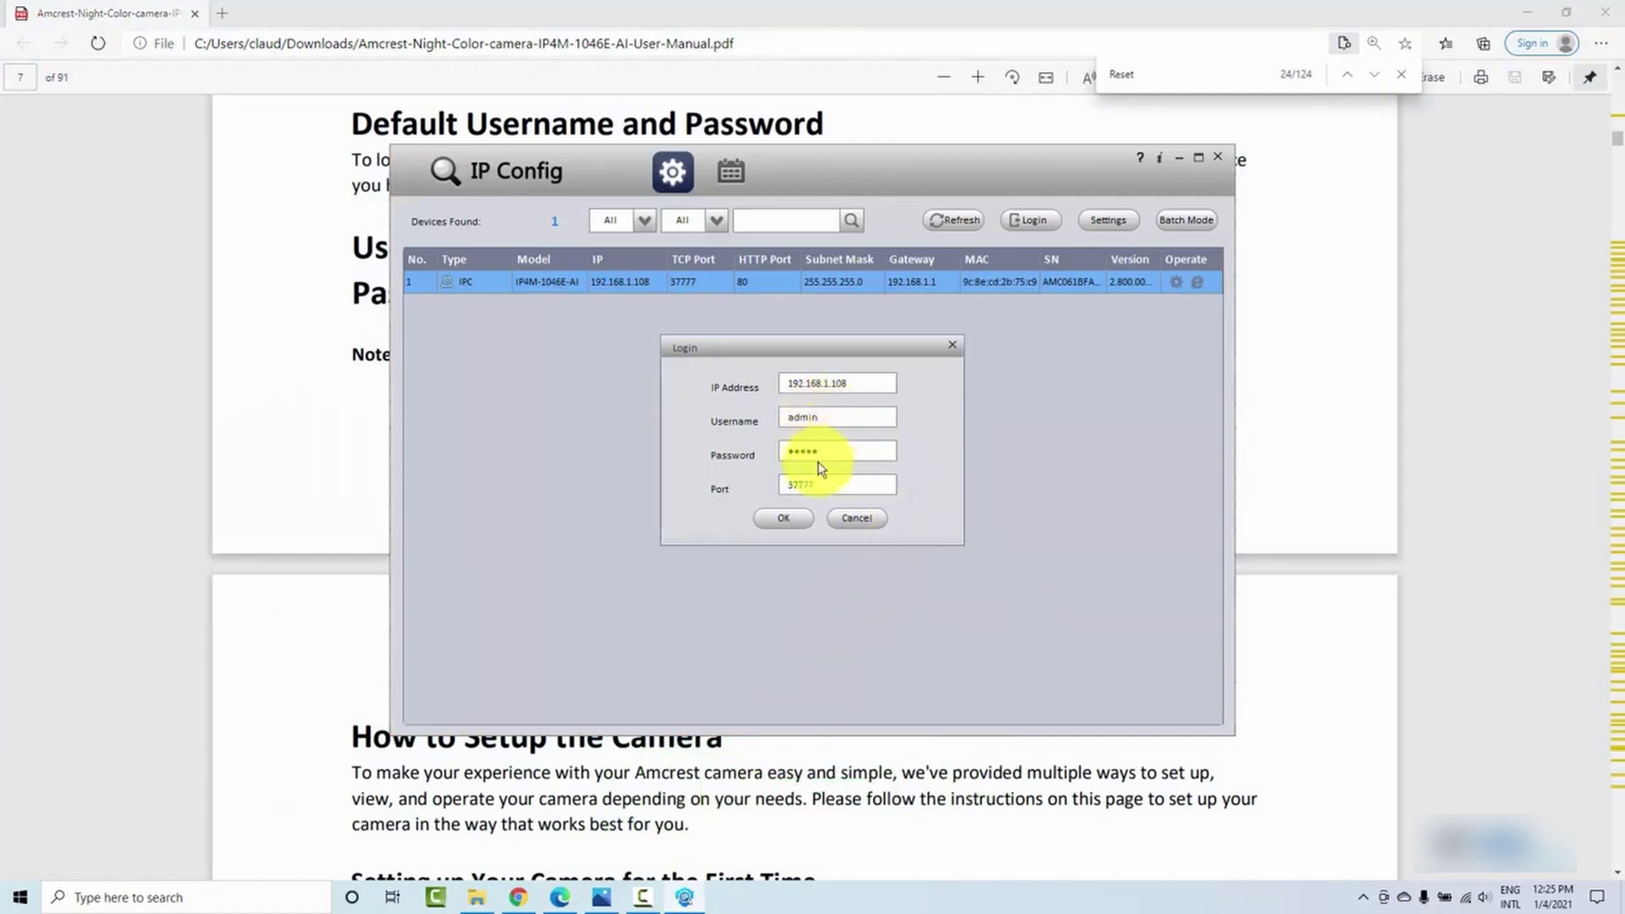
Submit the camera login, dismiss the Login Failed error, and return to the diagram.
{"action": "left_click", "coordinate": [784, 520]}
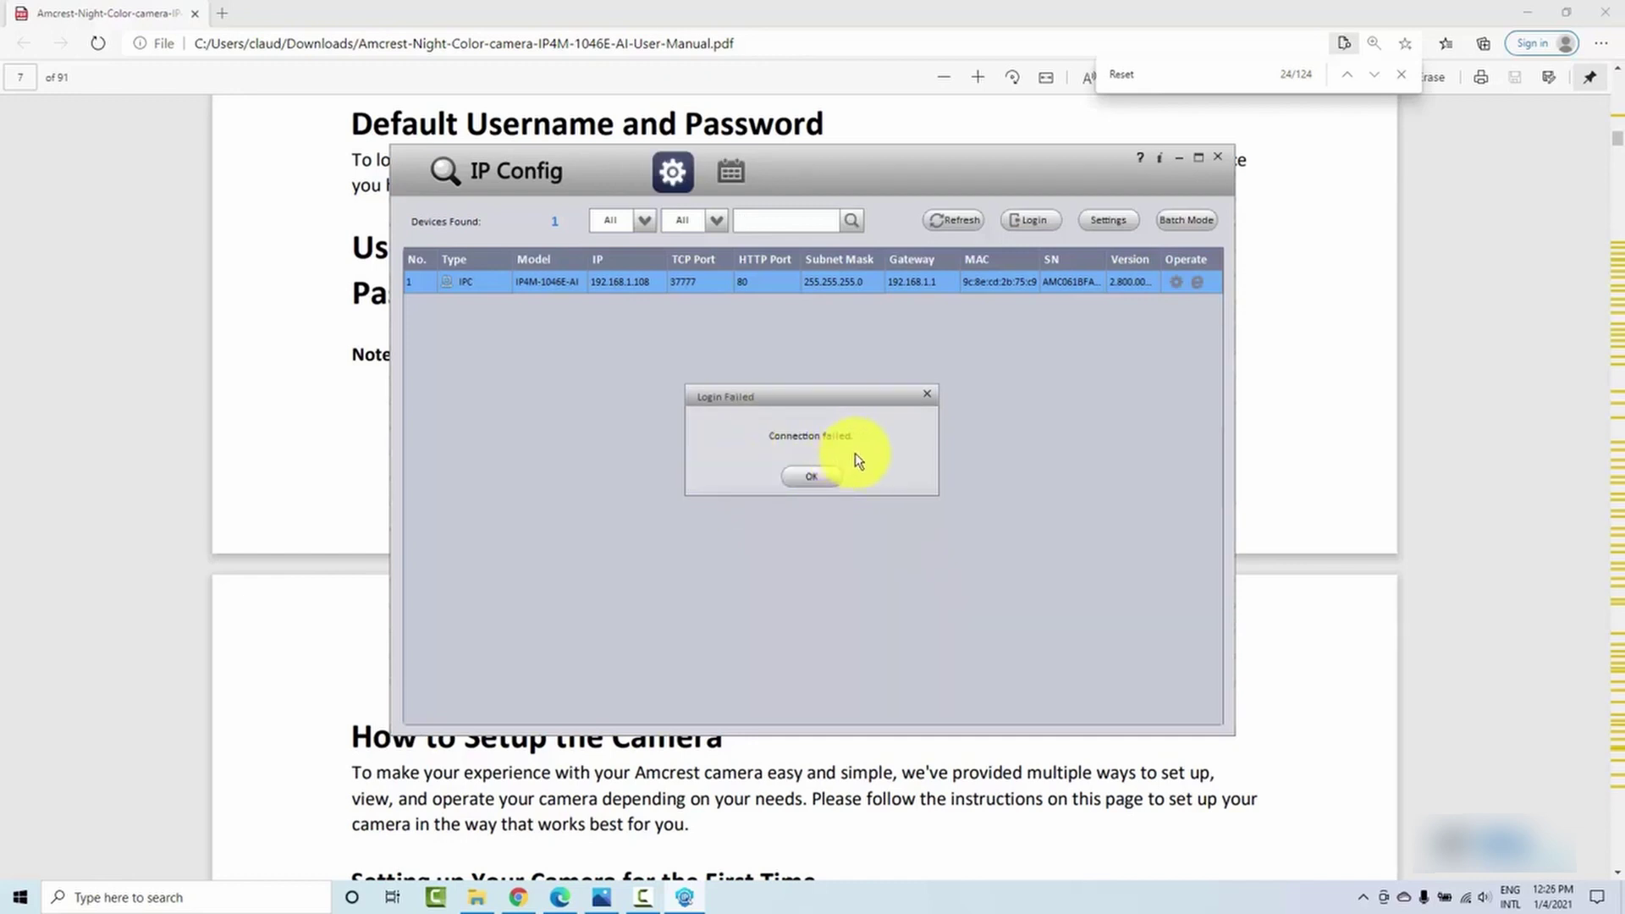
{"action": "left_click", "coordinate": [810, 478]}
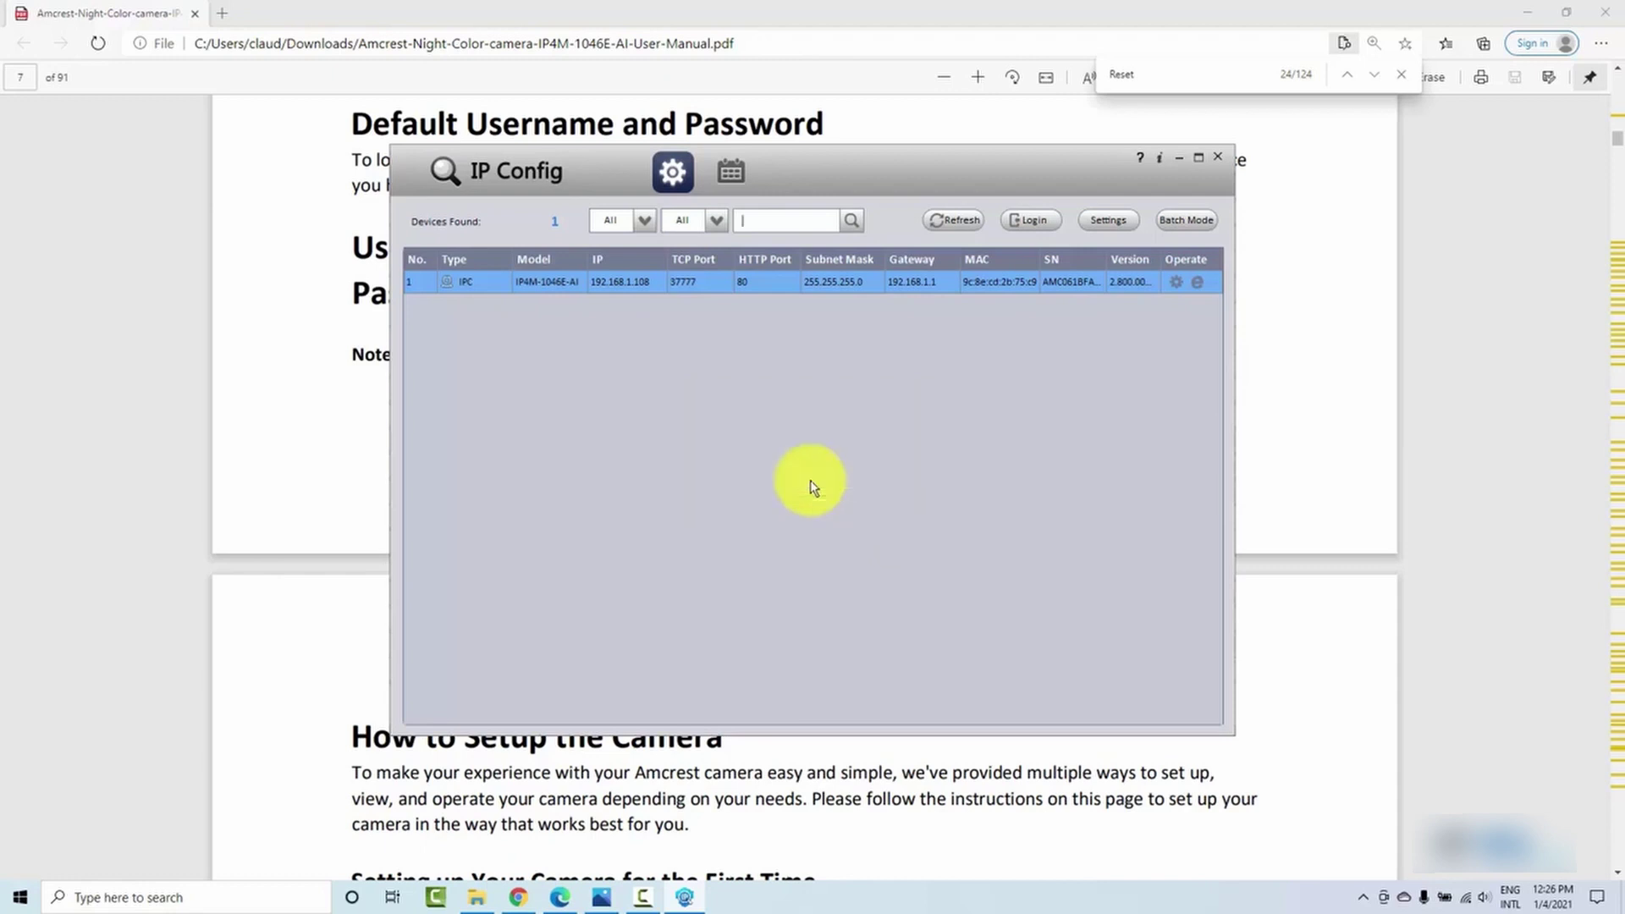
{"action": "left_click", "coordinate": [601, 897]}
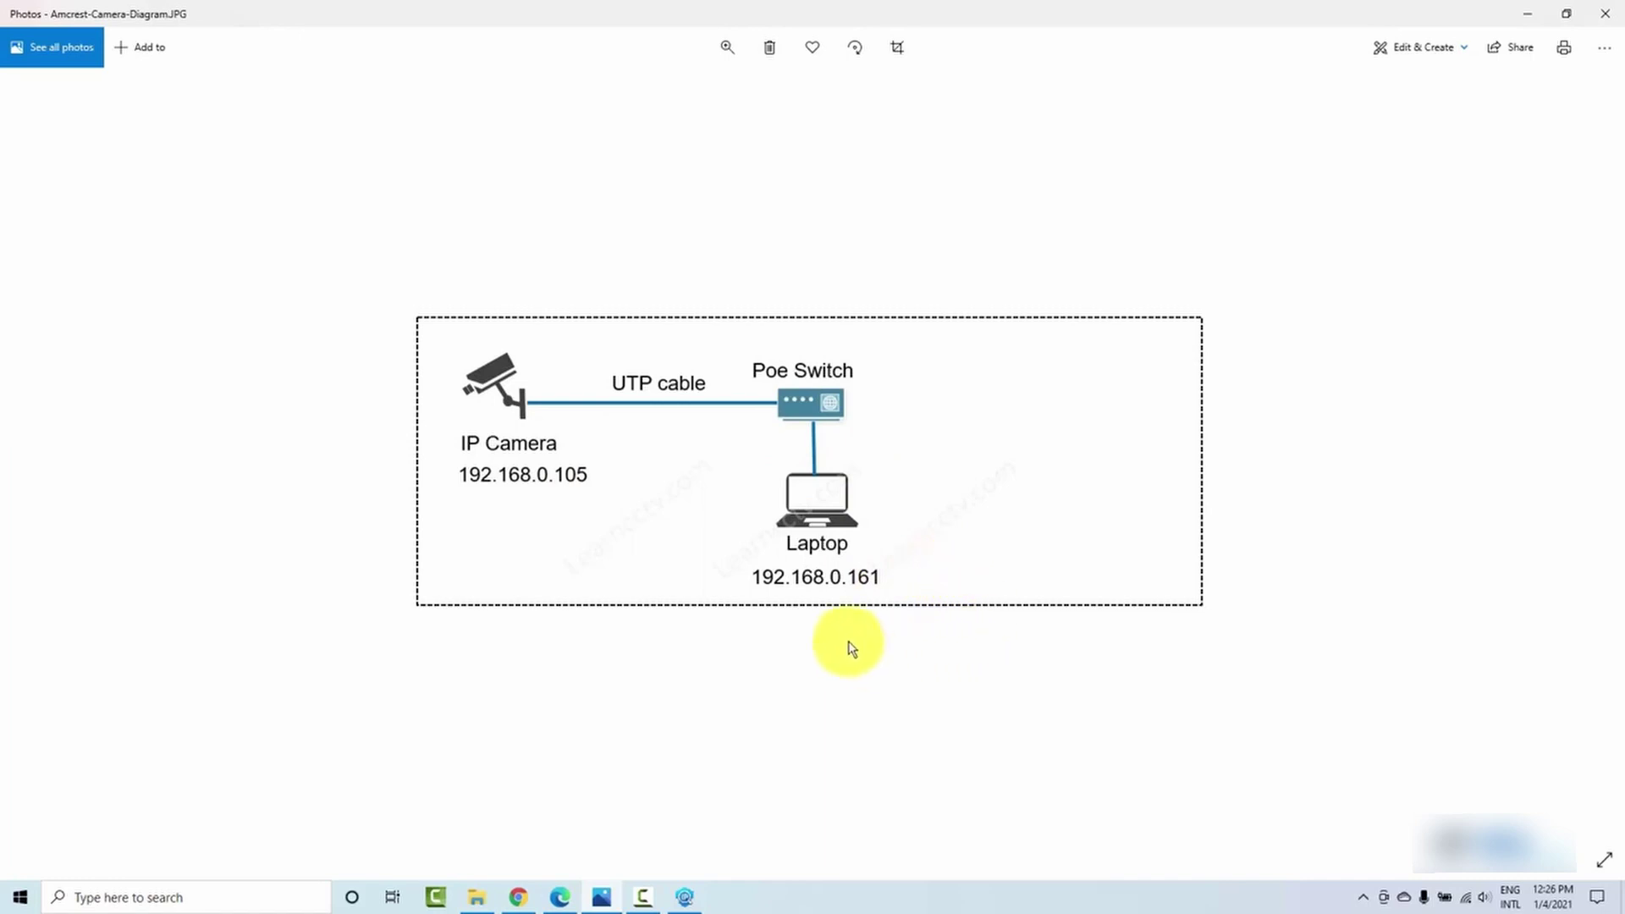
{"action": "left_click", "coordinate": [685, 898]}
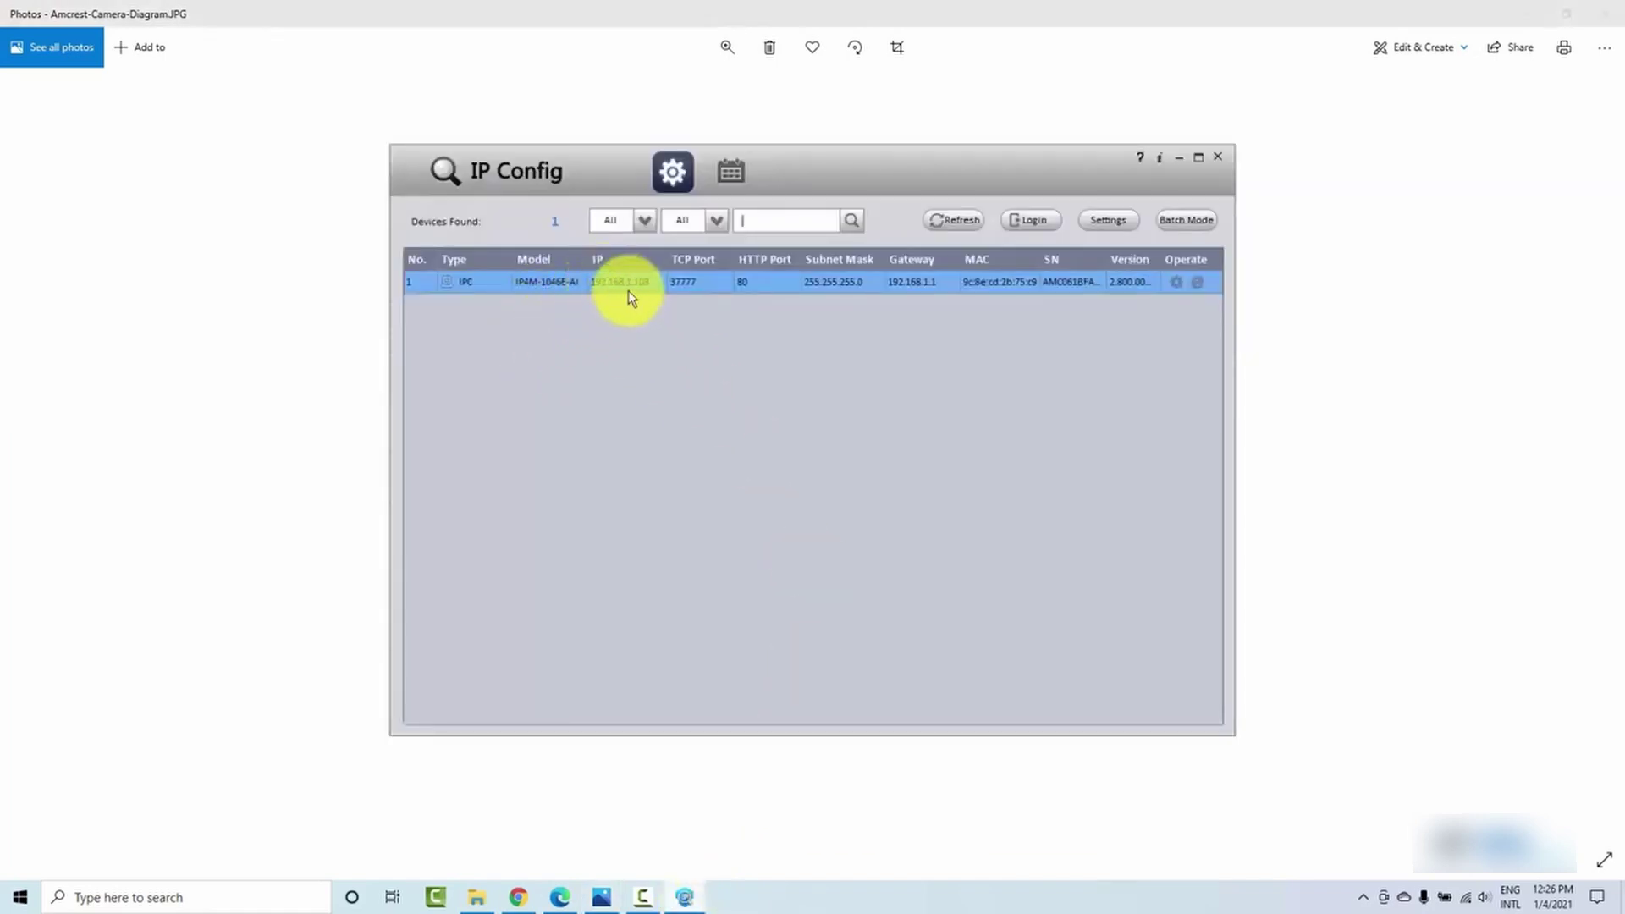
{"action": "left_click", "coordinate": [1180, 160]}
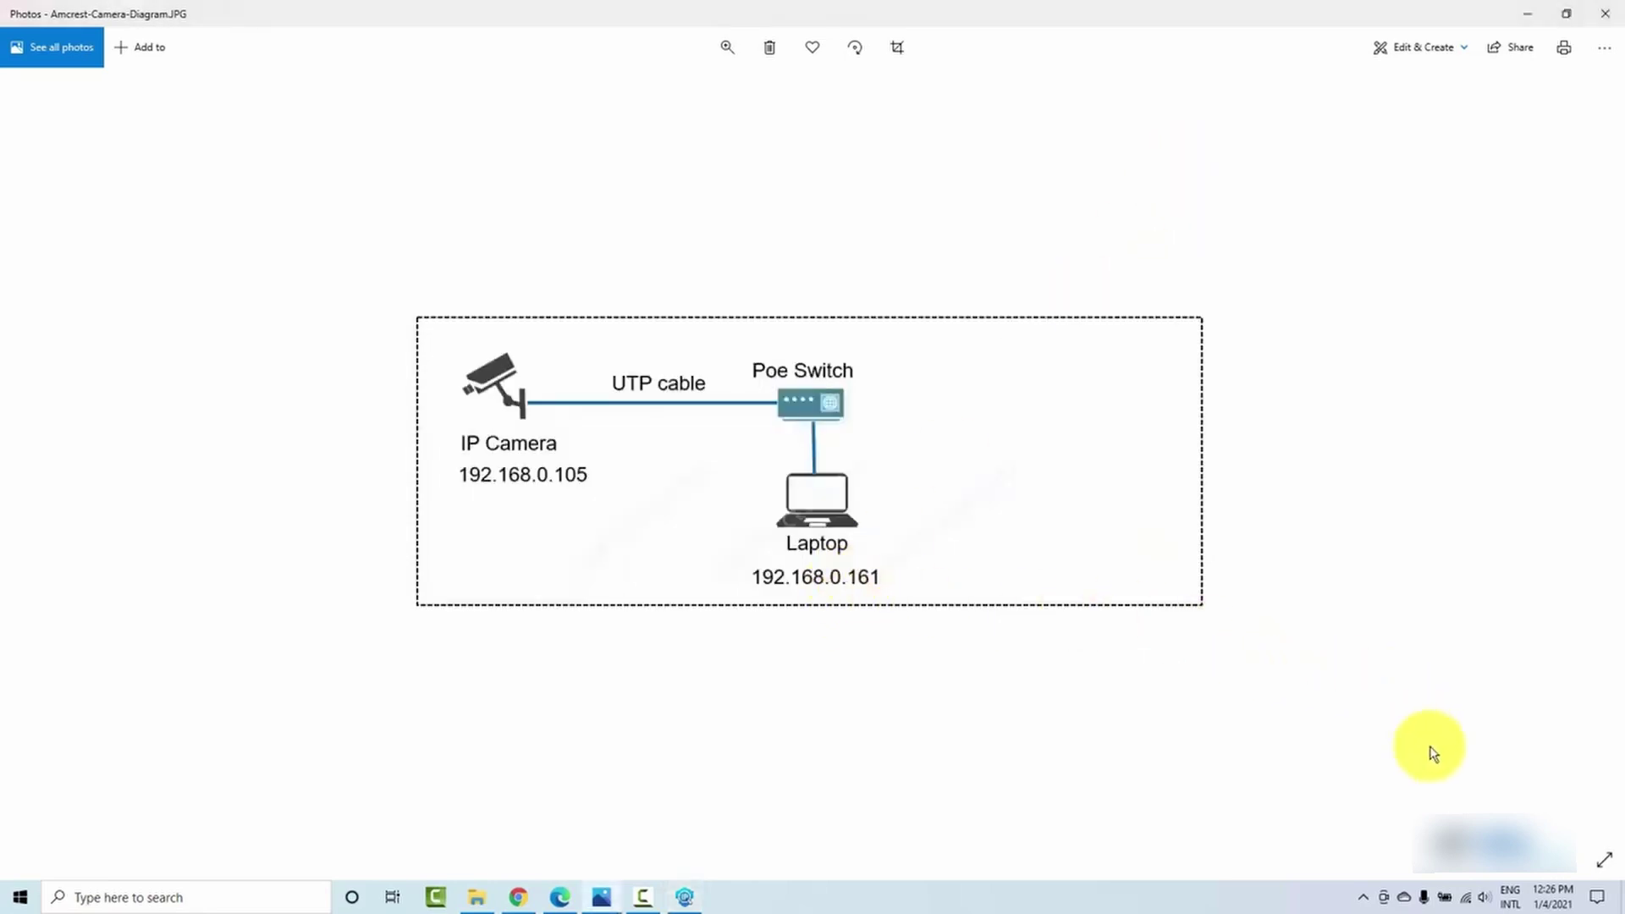
Reach the Network Connections adapter list through Network & Internet settings' Ethernet page.
{"action": "right_click", "coordinate": [1467, 903]}
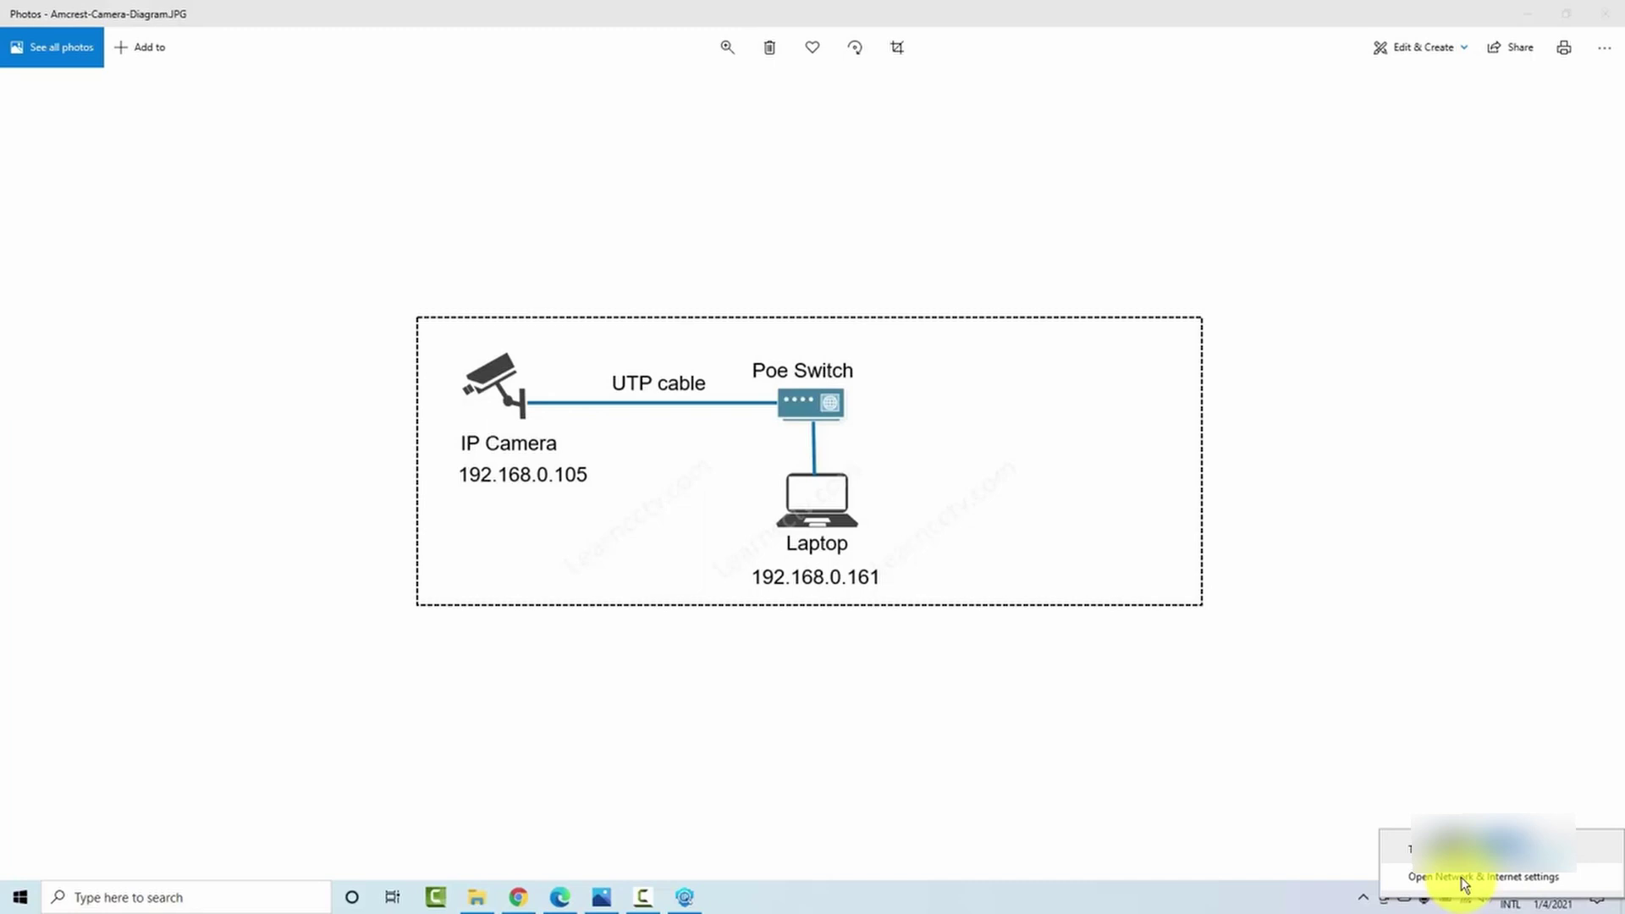
{"action": "left_click", "coordinate": [1461, 877]}
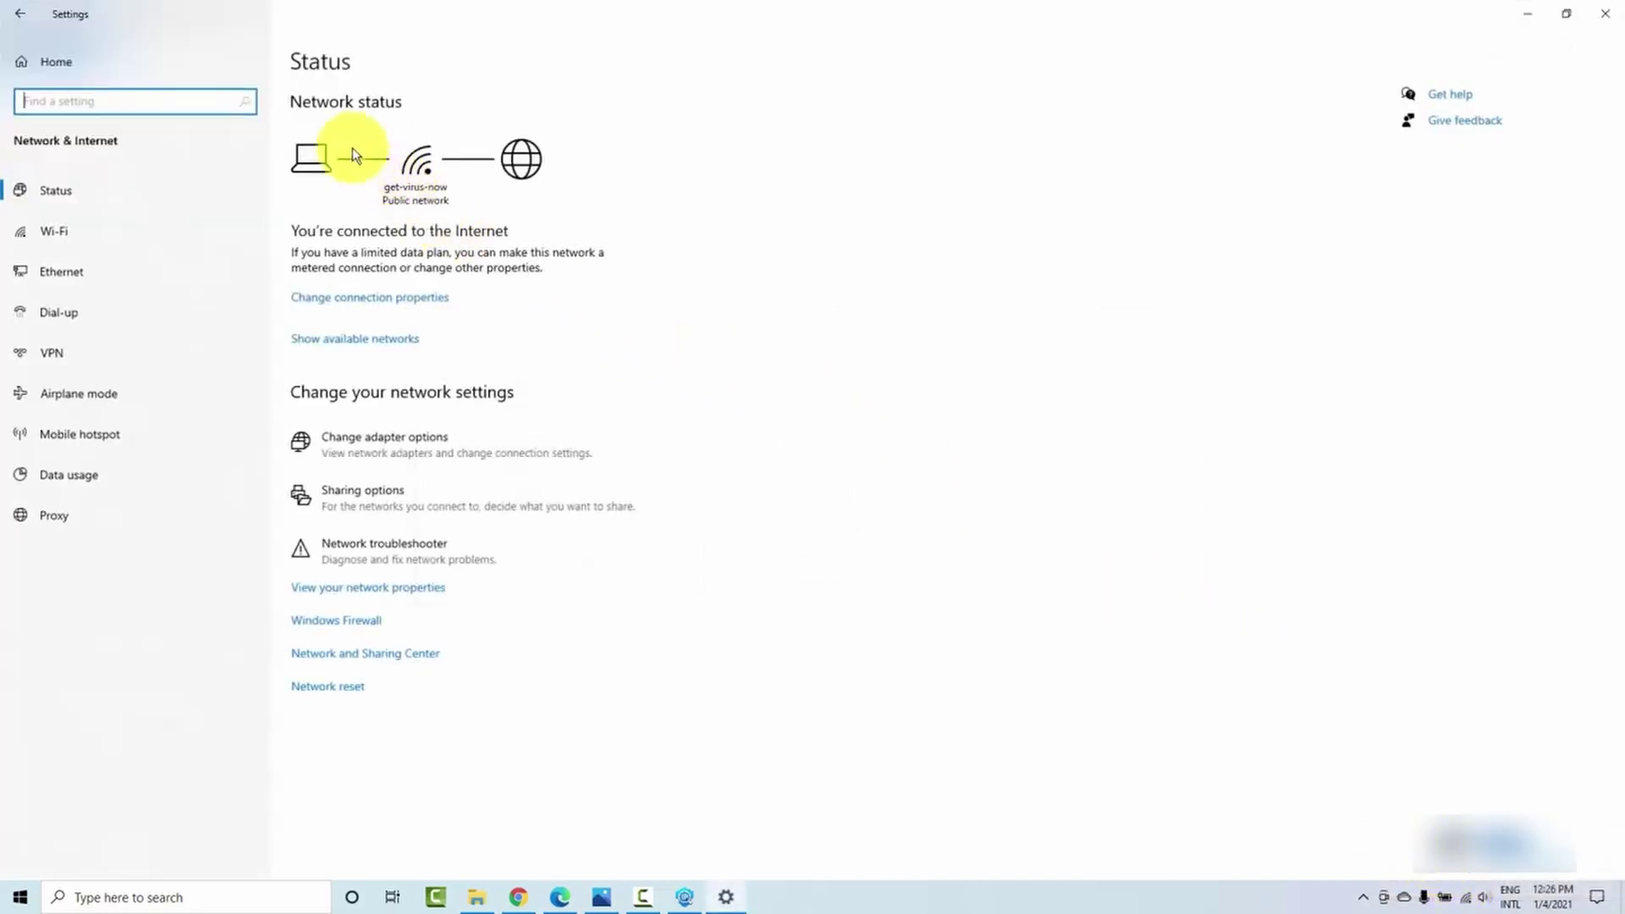
{"action": "left_click", "coordinate": [61, 275]}
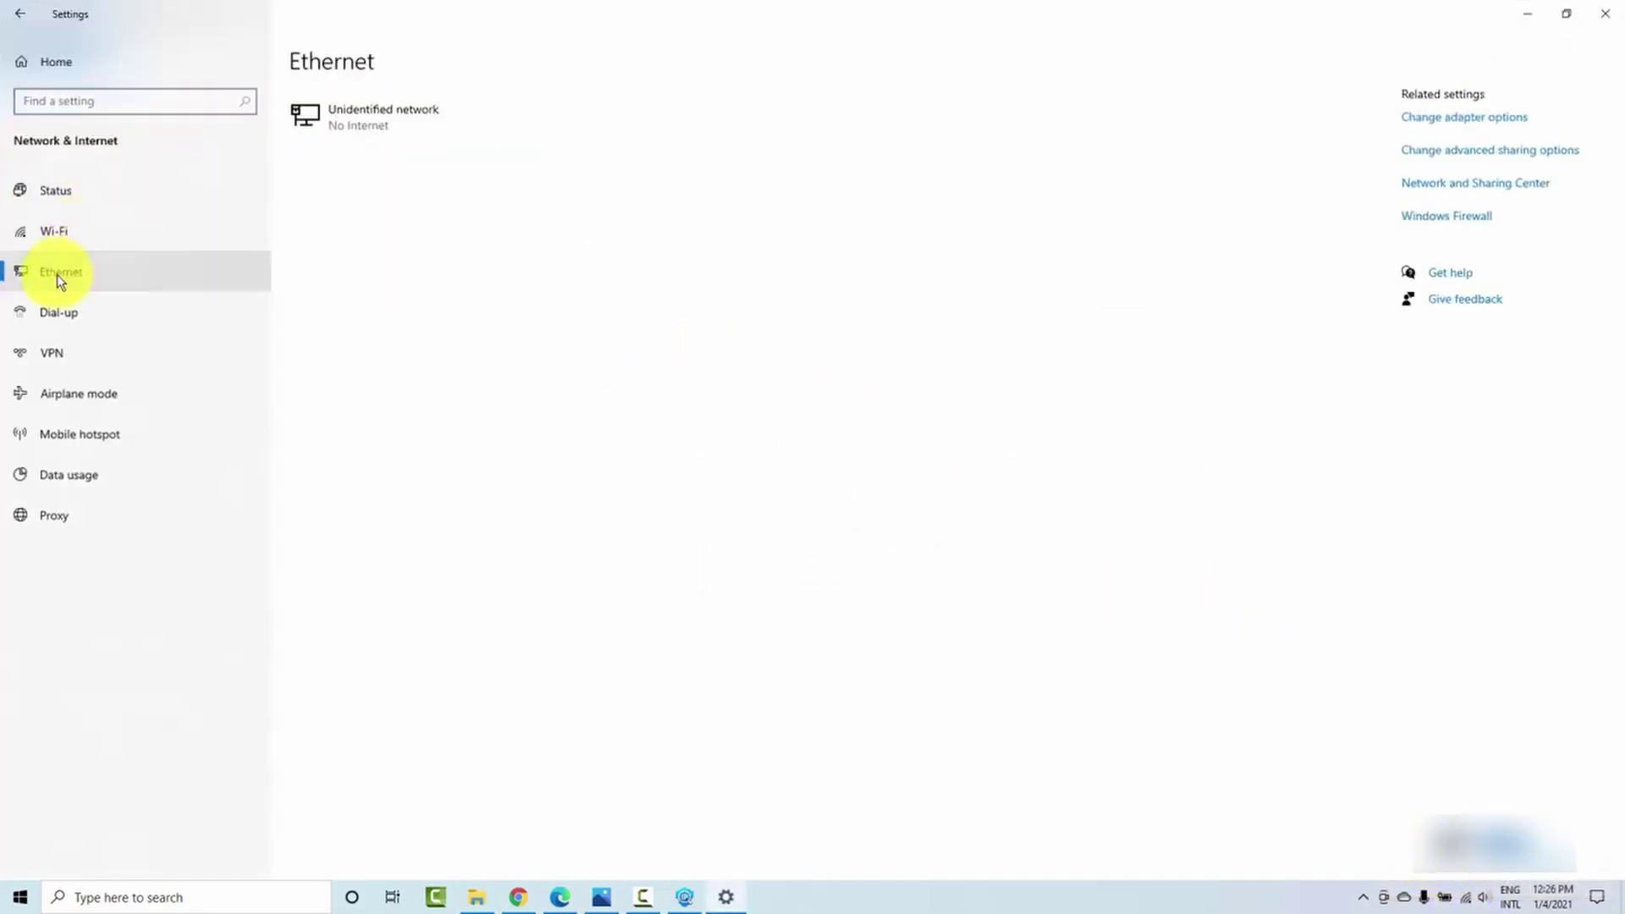
{"action": "left_click", "coordinate": [1467, 119]}
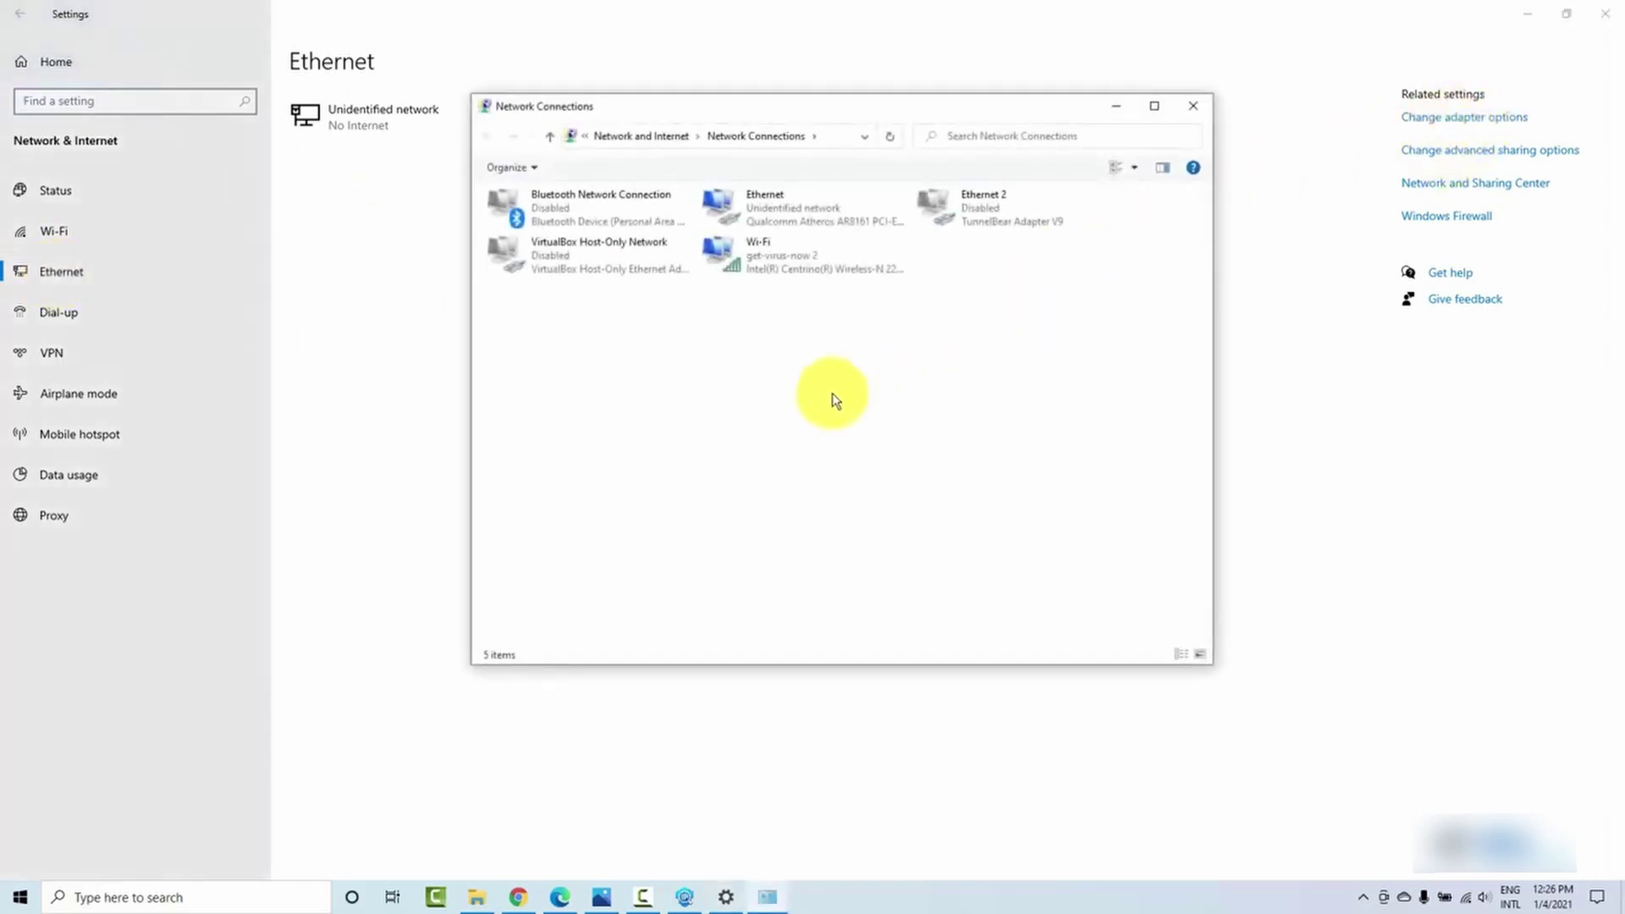
Disable the Wi-Fi adapter, leaving Ethernet (unidentified network) as the only enabled adapter.
{"action": "left_click", "coordinate": [763, 269]}
{"action": "right_click", "coordinate": [764, 269]}
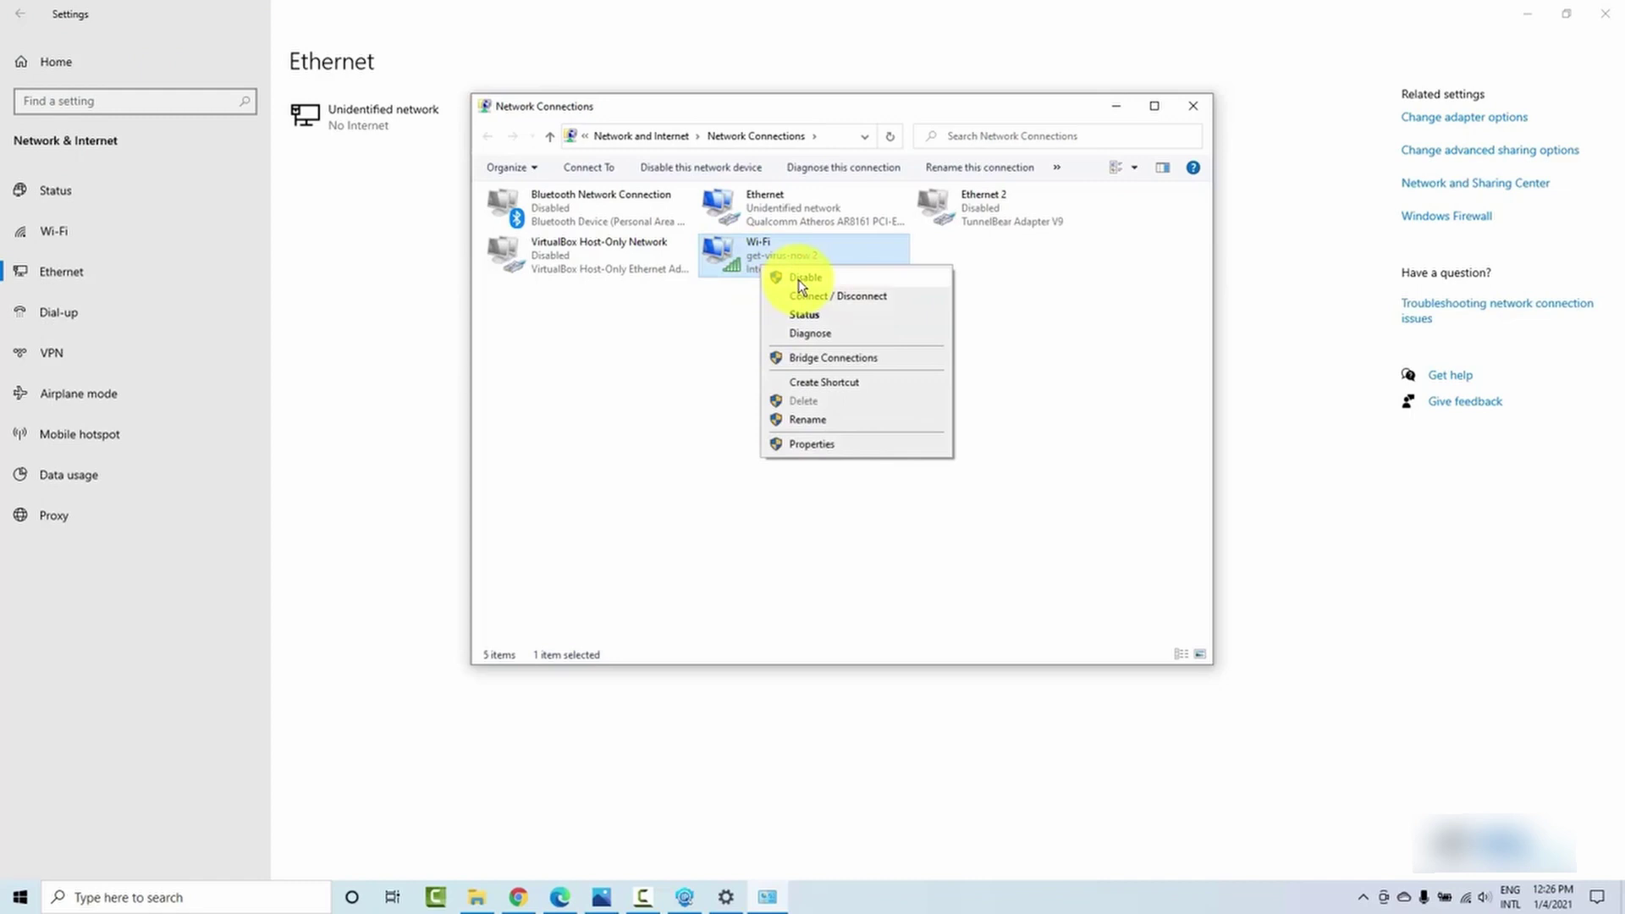
{"action": "left_click", "coordinate": [799, 280]}
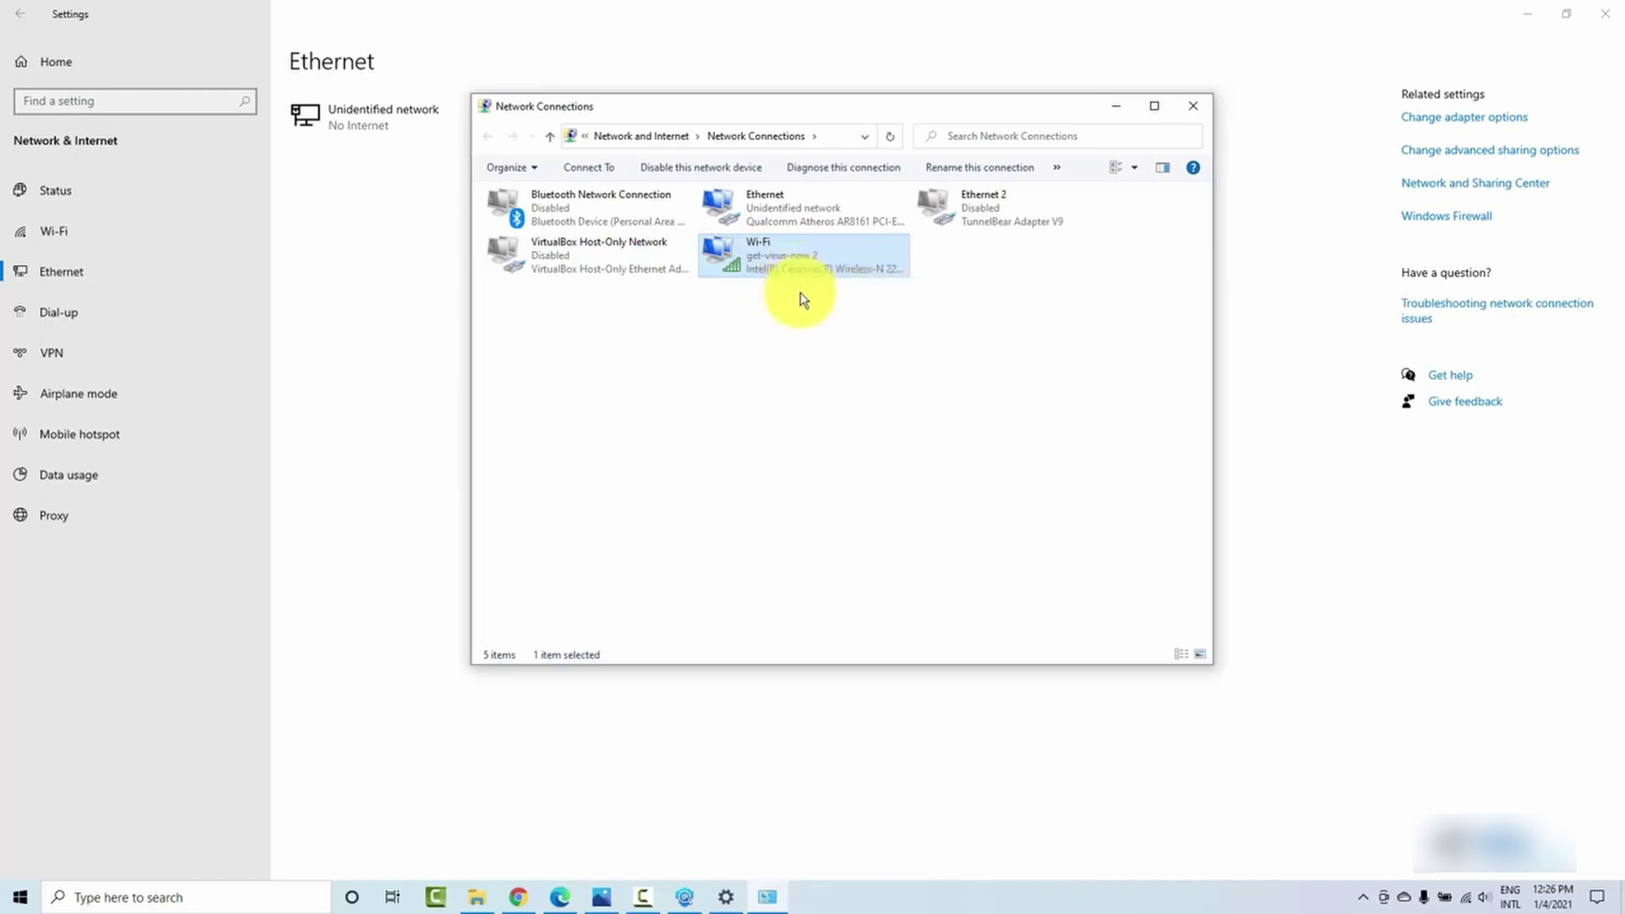
{"action": "left_click", "coordinate": [760, 204]}
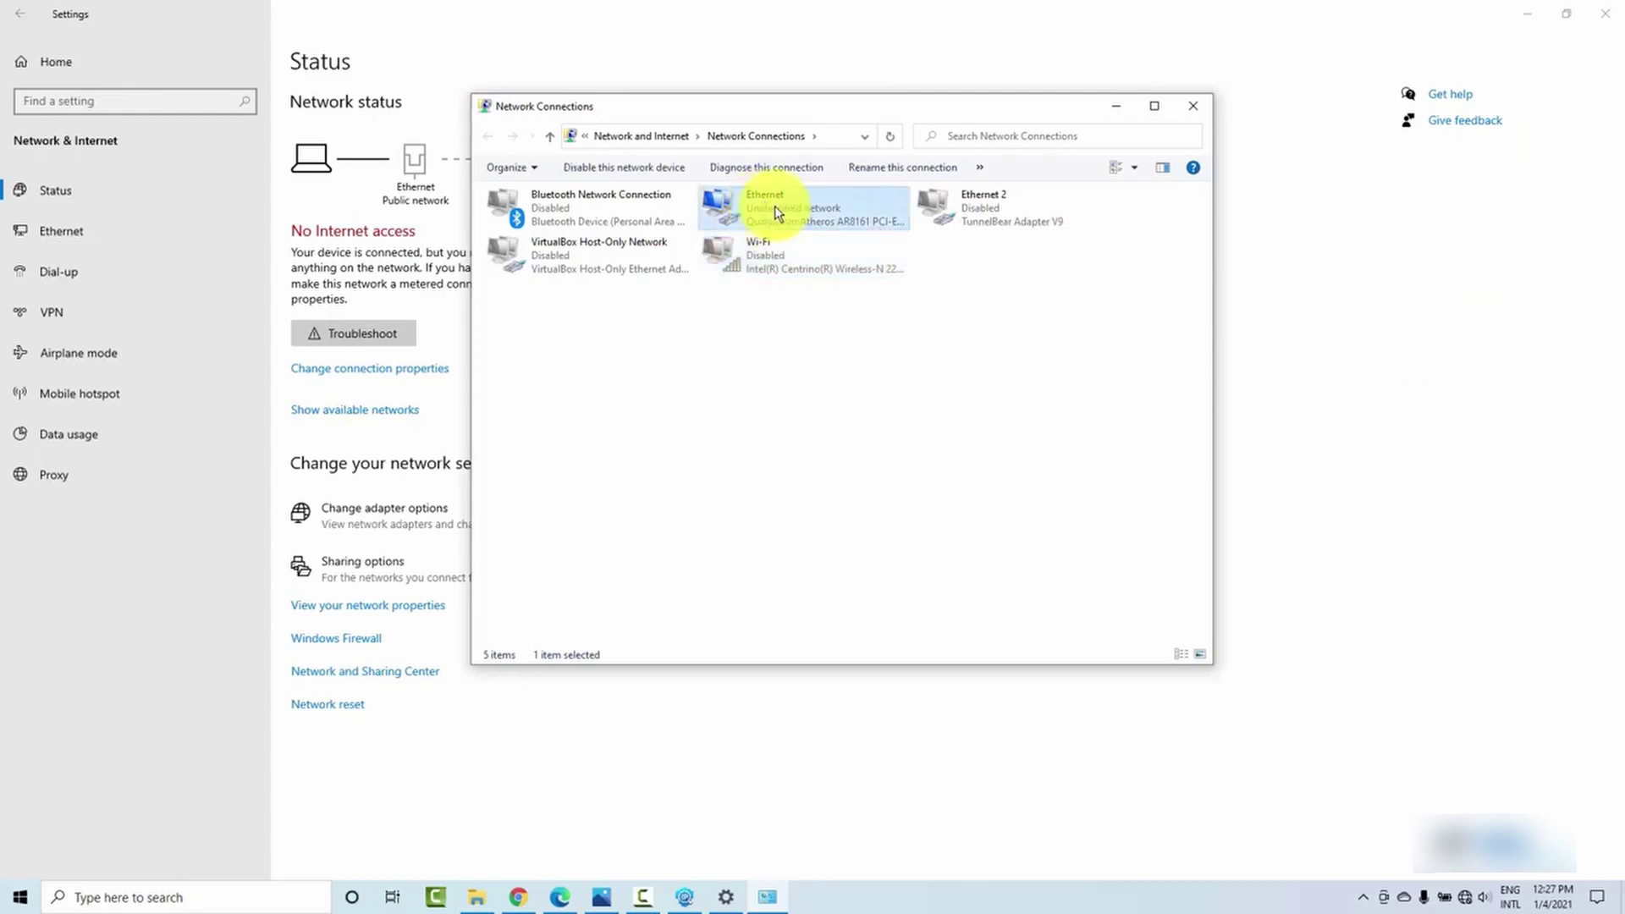
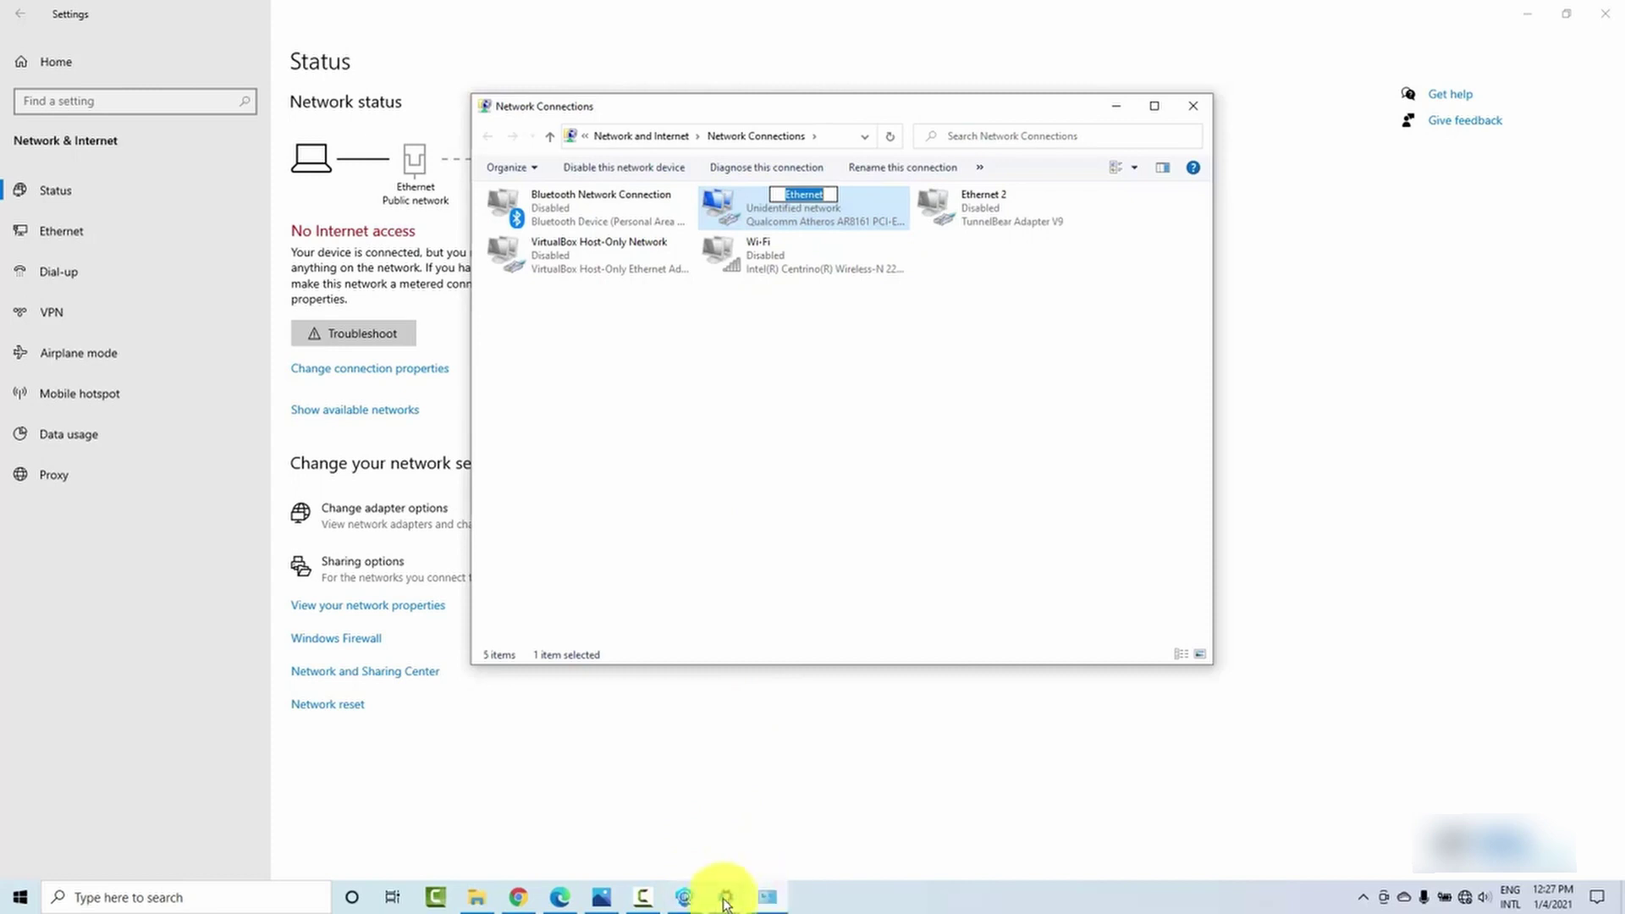
Open Ethernet's IPv4 properties, showing static IP 192.168.0.161, mask 255.255.255.0, gateway 192.168.0.1.
{"action": "left_click", "coordinate": [601, 898]}
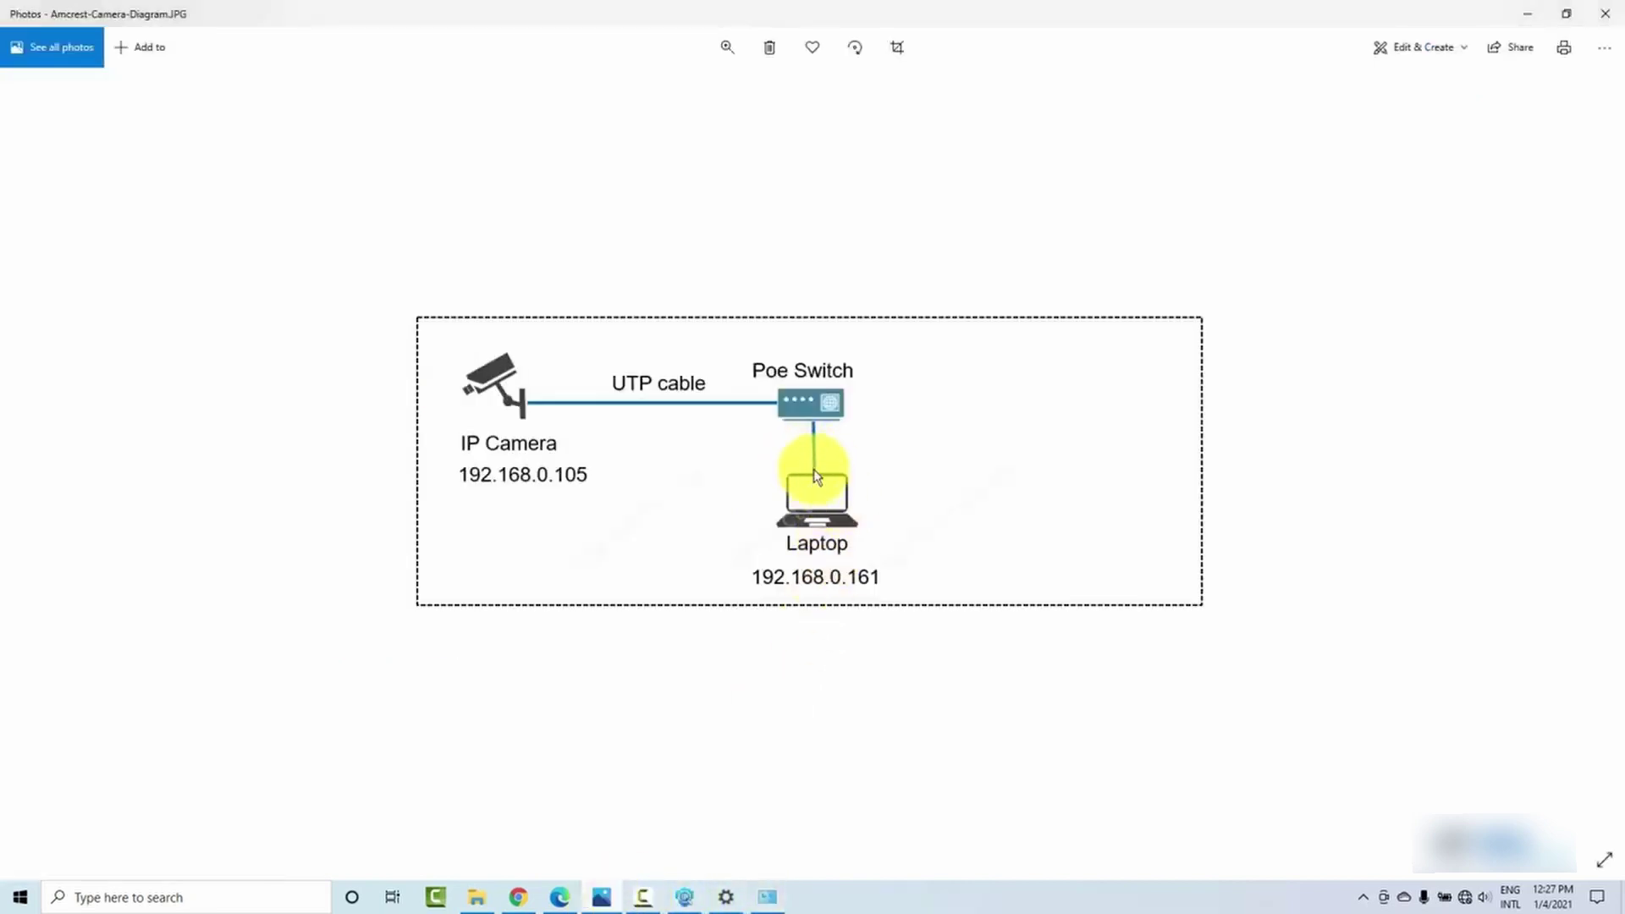
{"action": "left_click", "coordinate": [767, 896]}
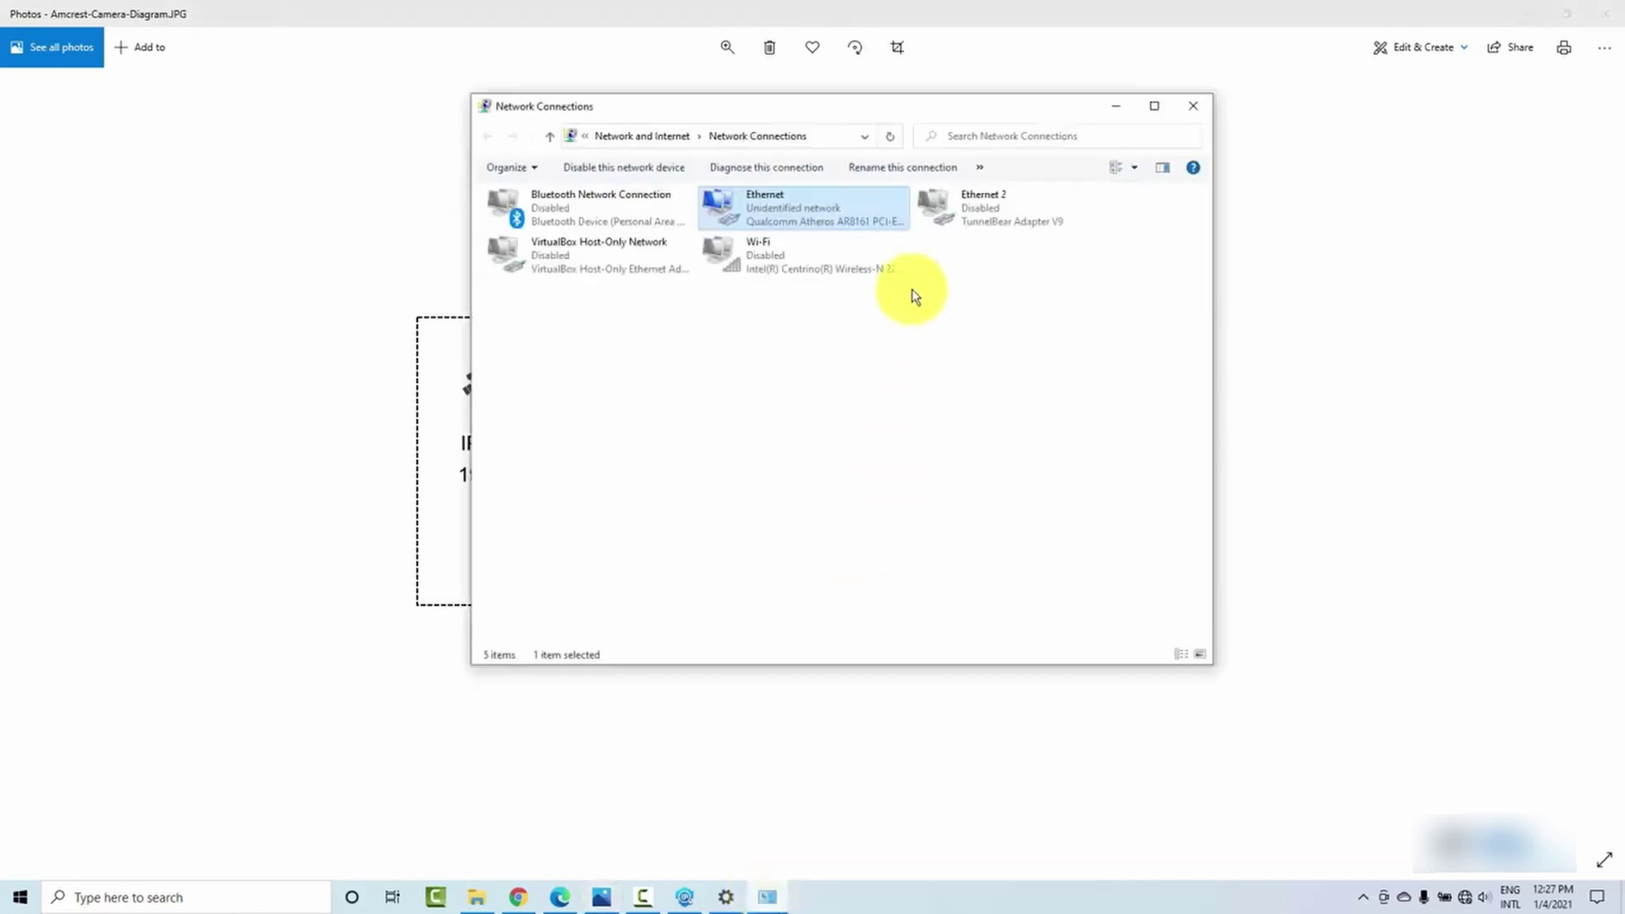
{"action": "right_click", "coordinate": [750, 199]}
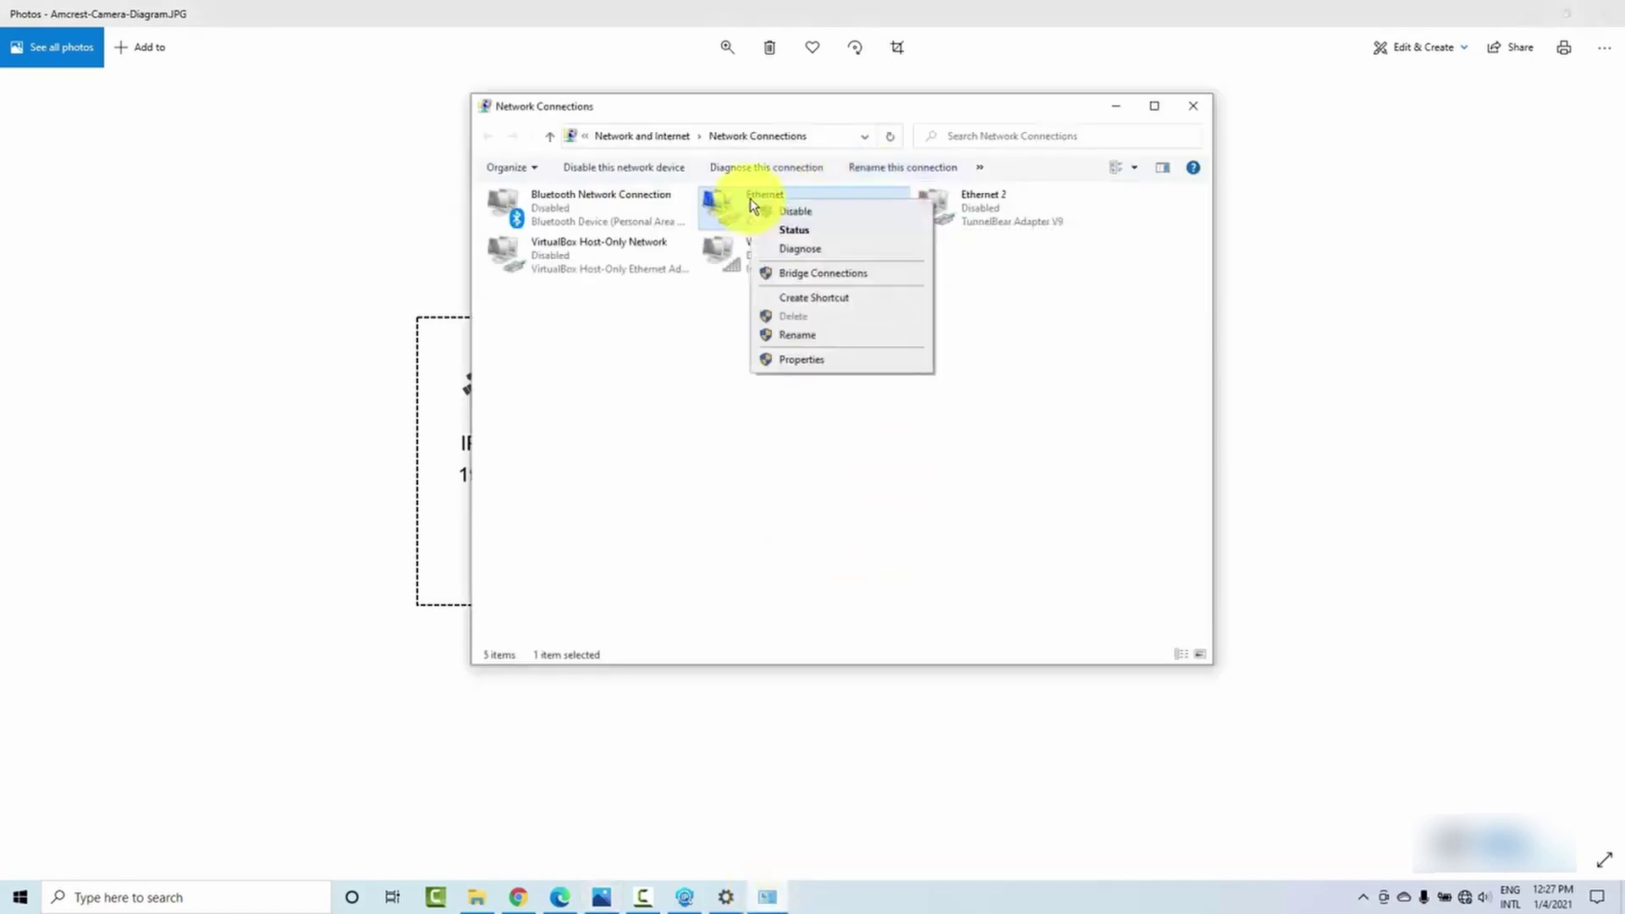
{"action": "left_click", "coordinate": [830, 362]}
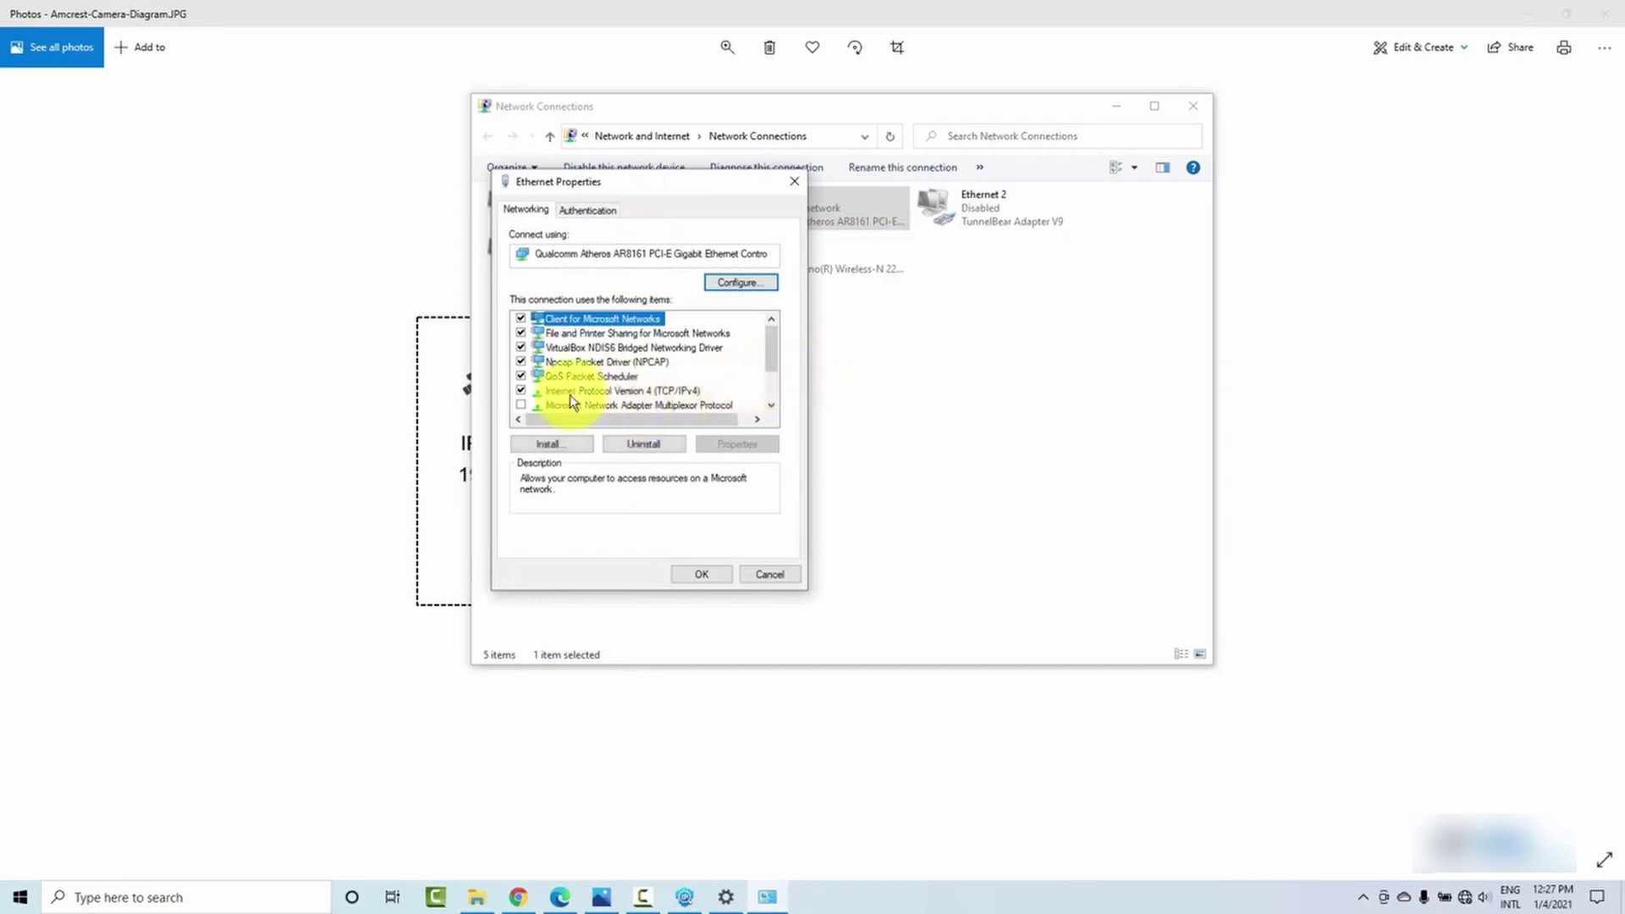
{"action": "double_click", "coordinate": [654, 391]}
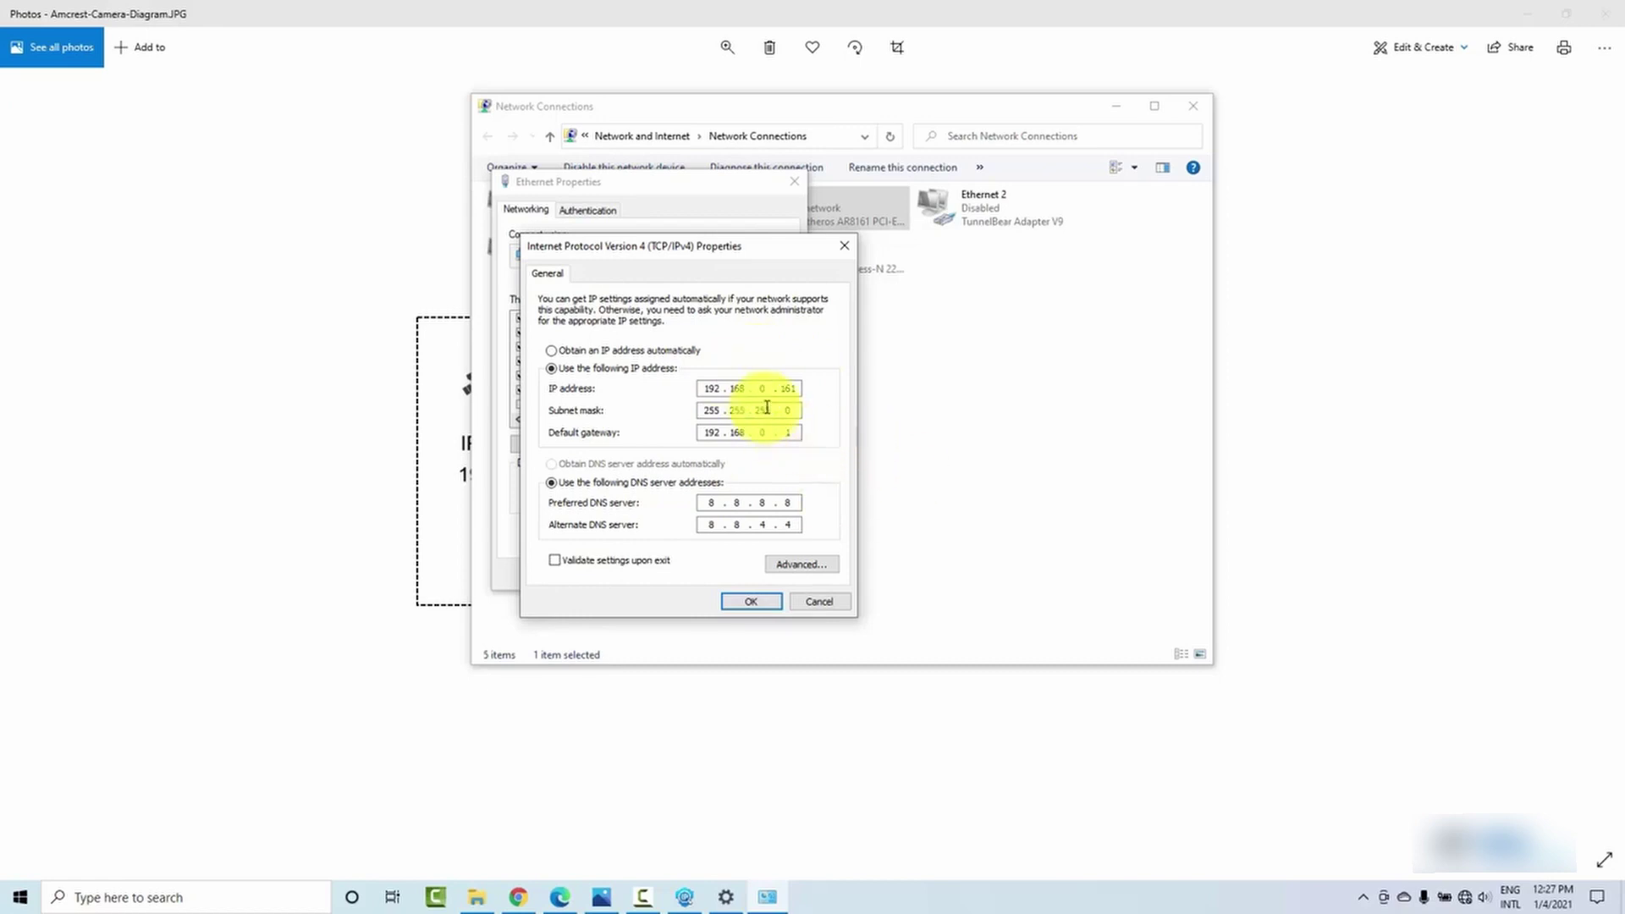
Add 192.168.1.161 with mask 255.255.255.0 as a second IP address on the Ethernet adapter.
{"action": "left_click", "coordinate": [803, 564]}
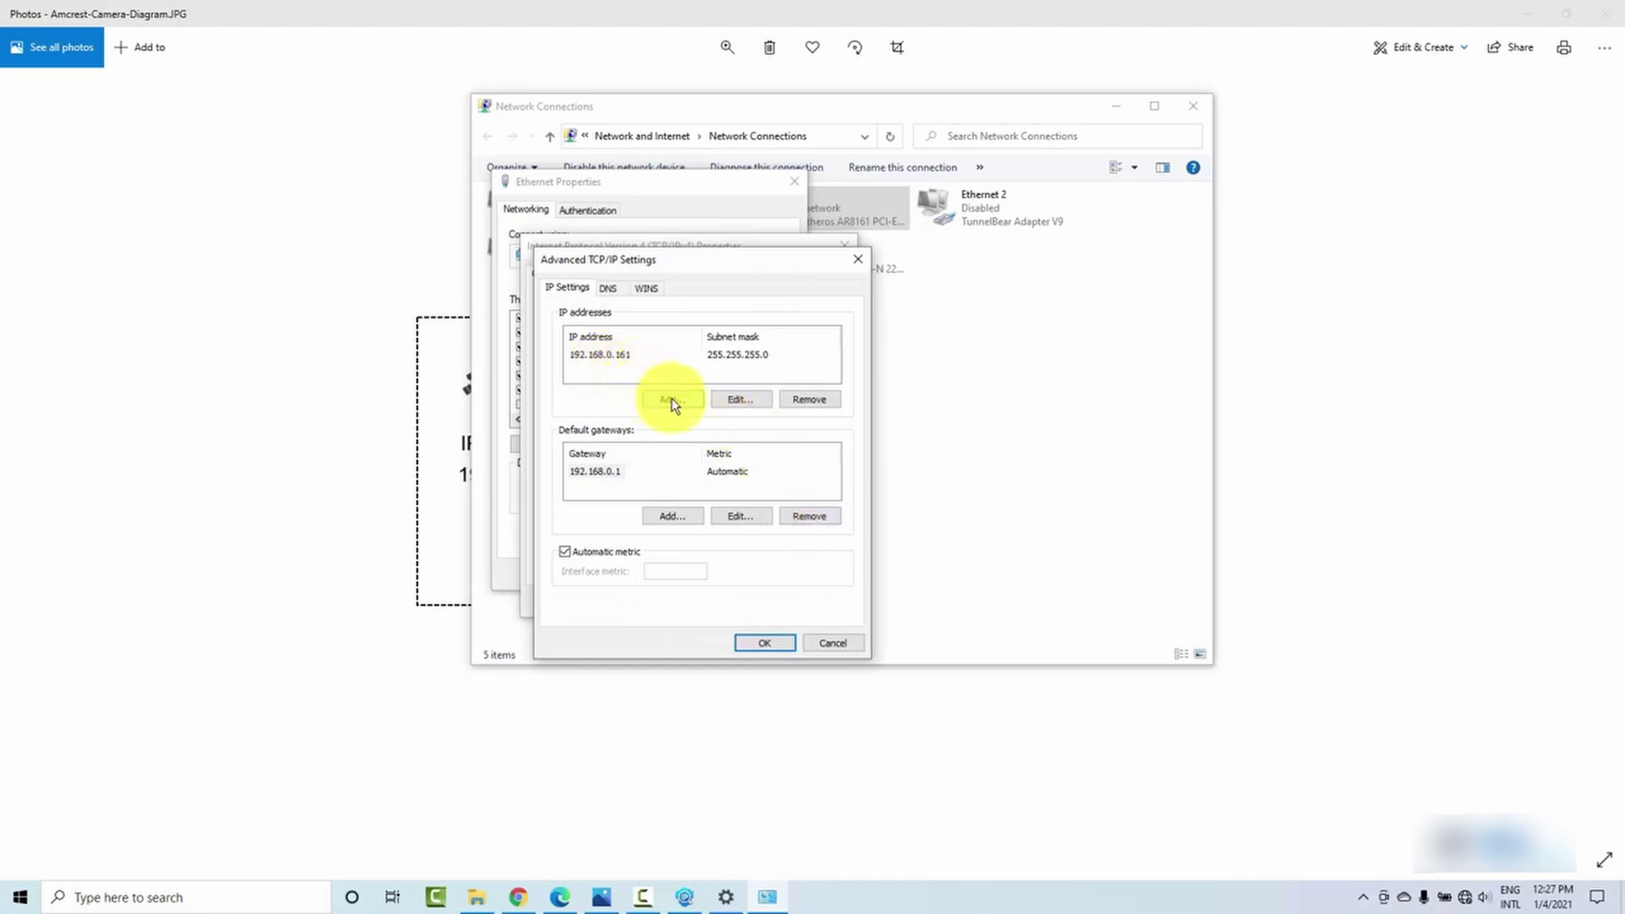
{"action": "left_click", "coordinate": [672, 399]}
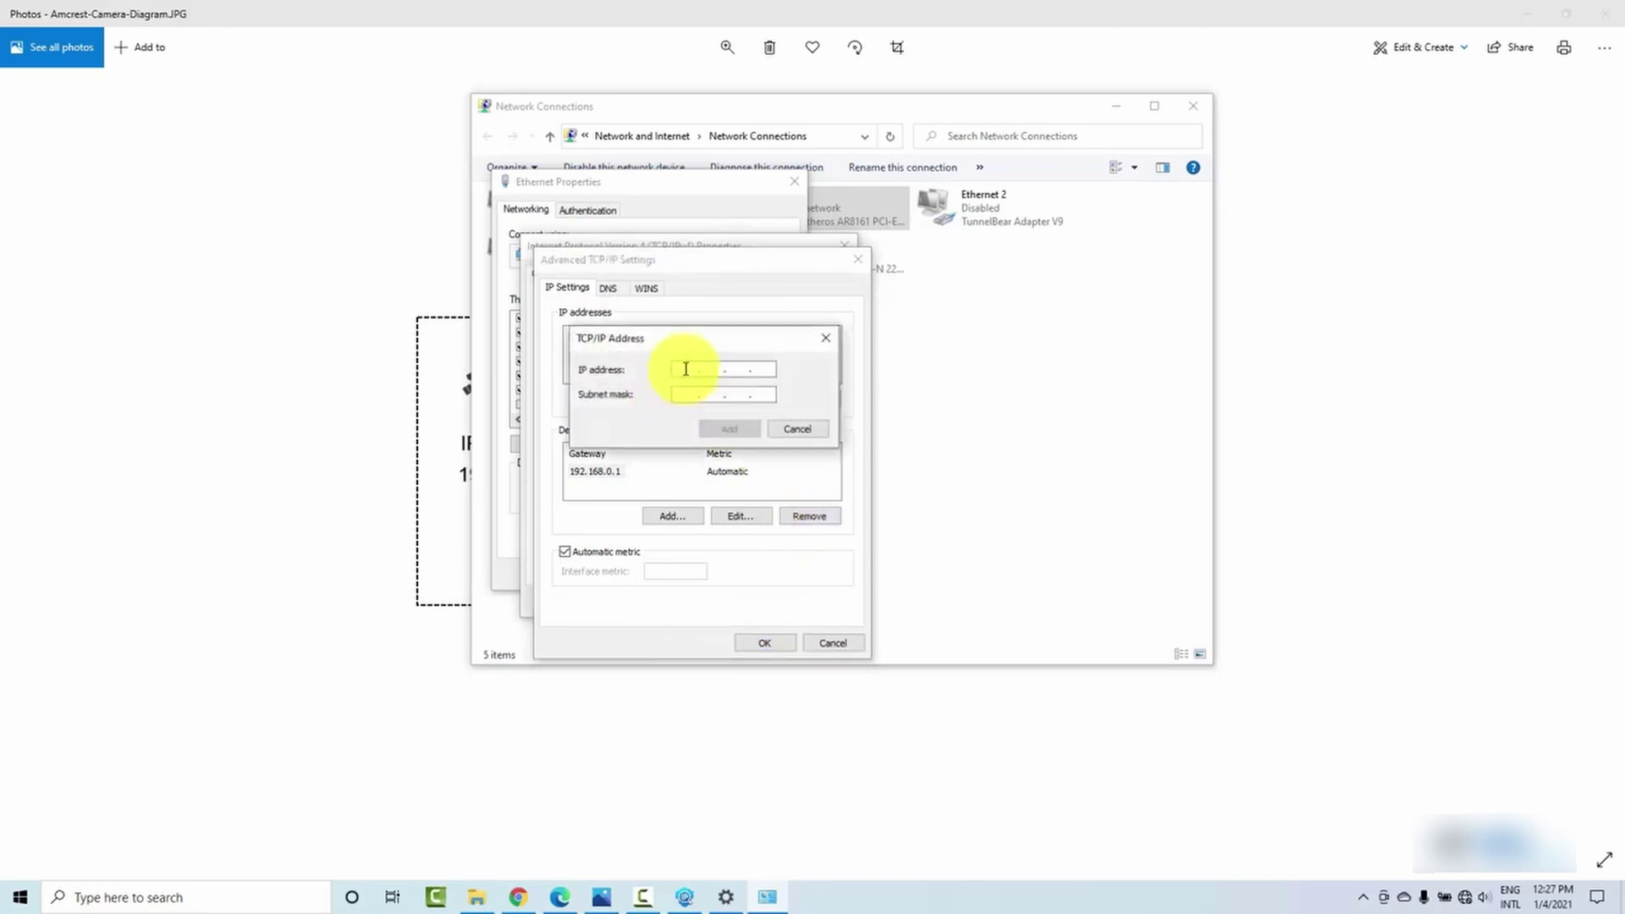
{"action": "type", "text": "192 . 168 . 1 ."}
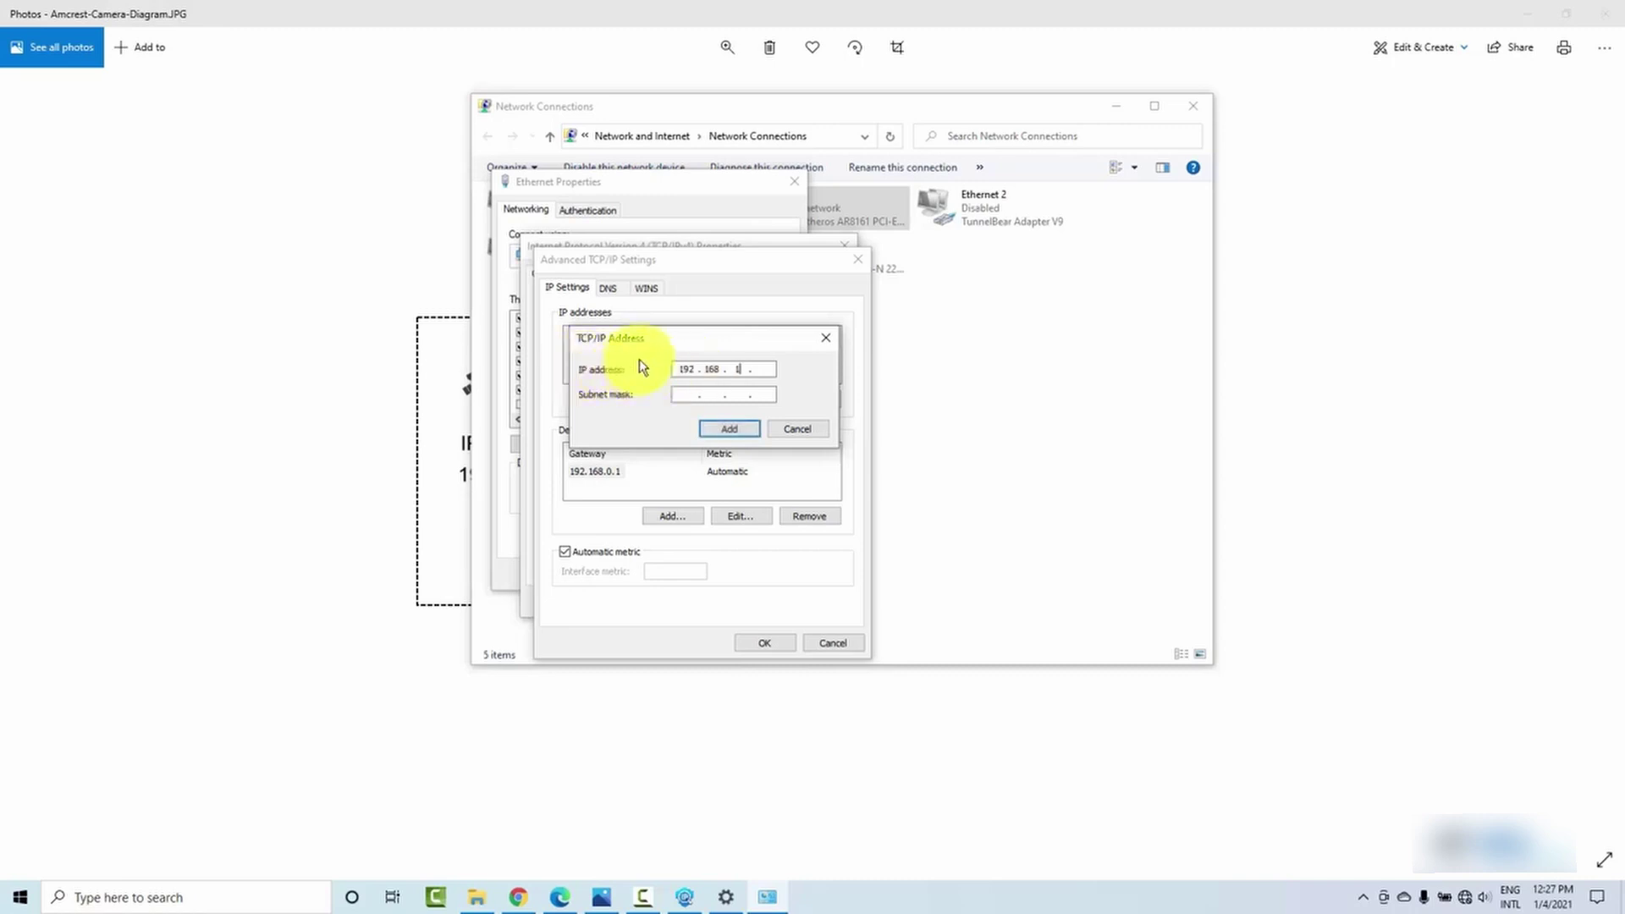
{"action": "left_click", "coordinate": [745, 369]}
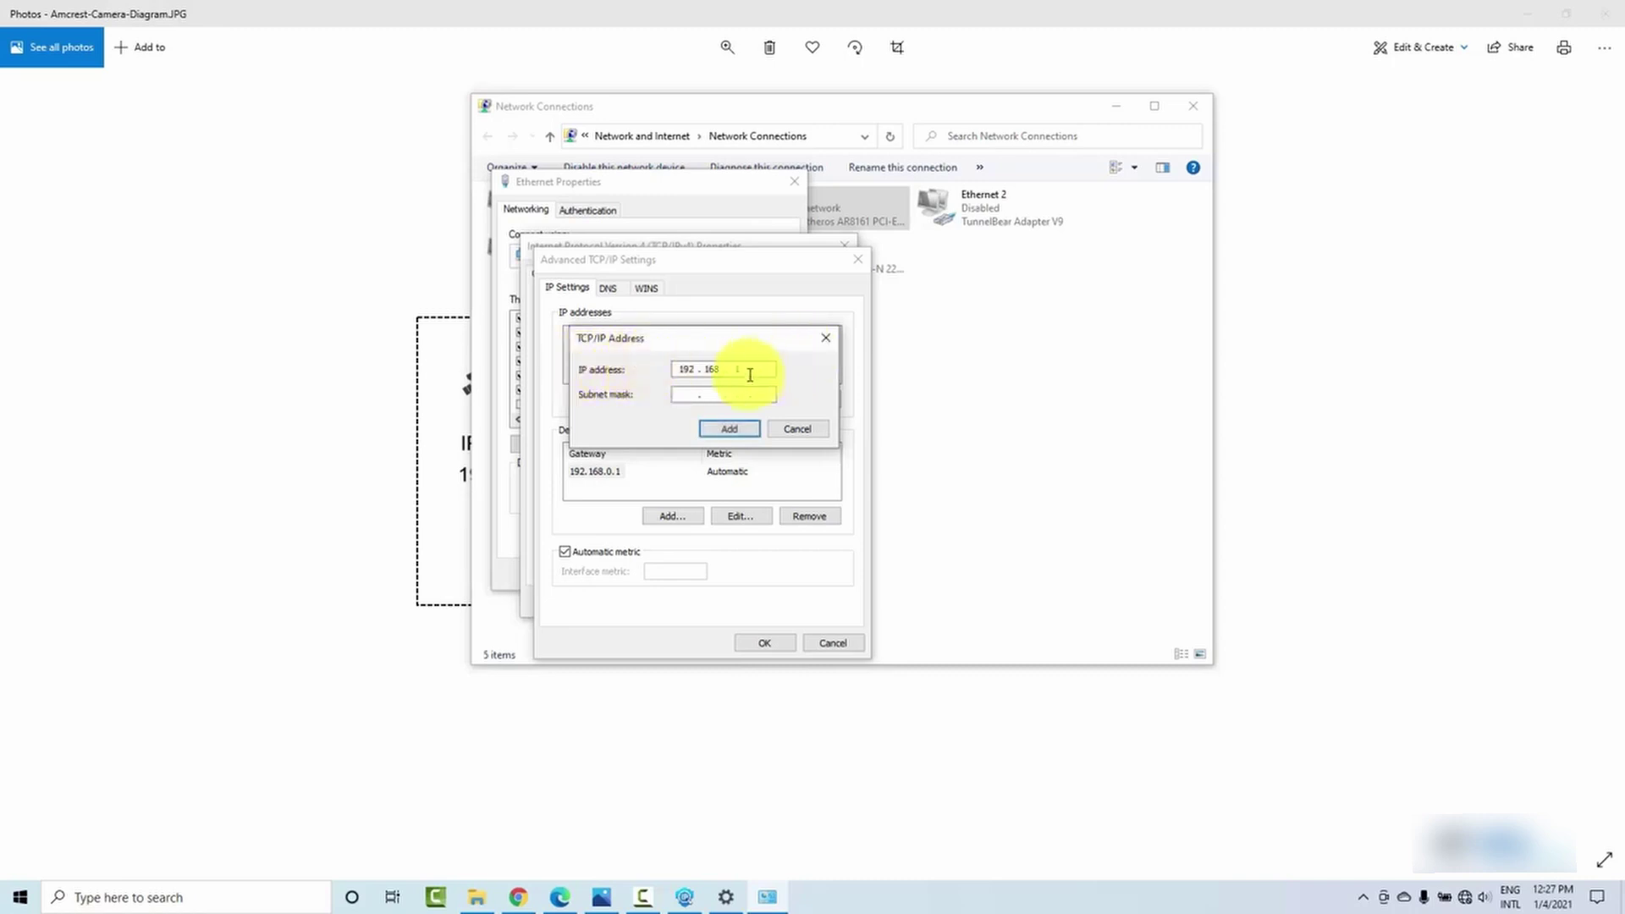
{"action": "type", "text": "1"}
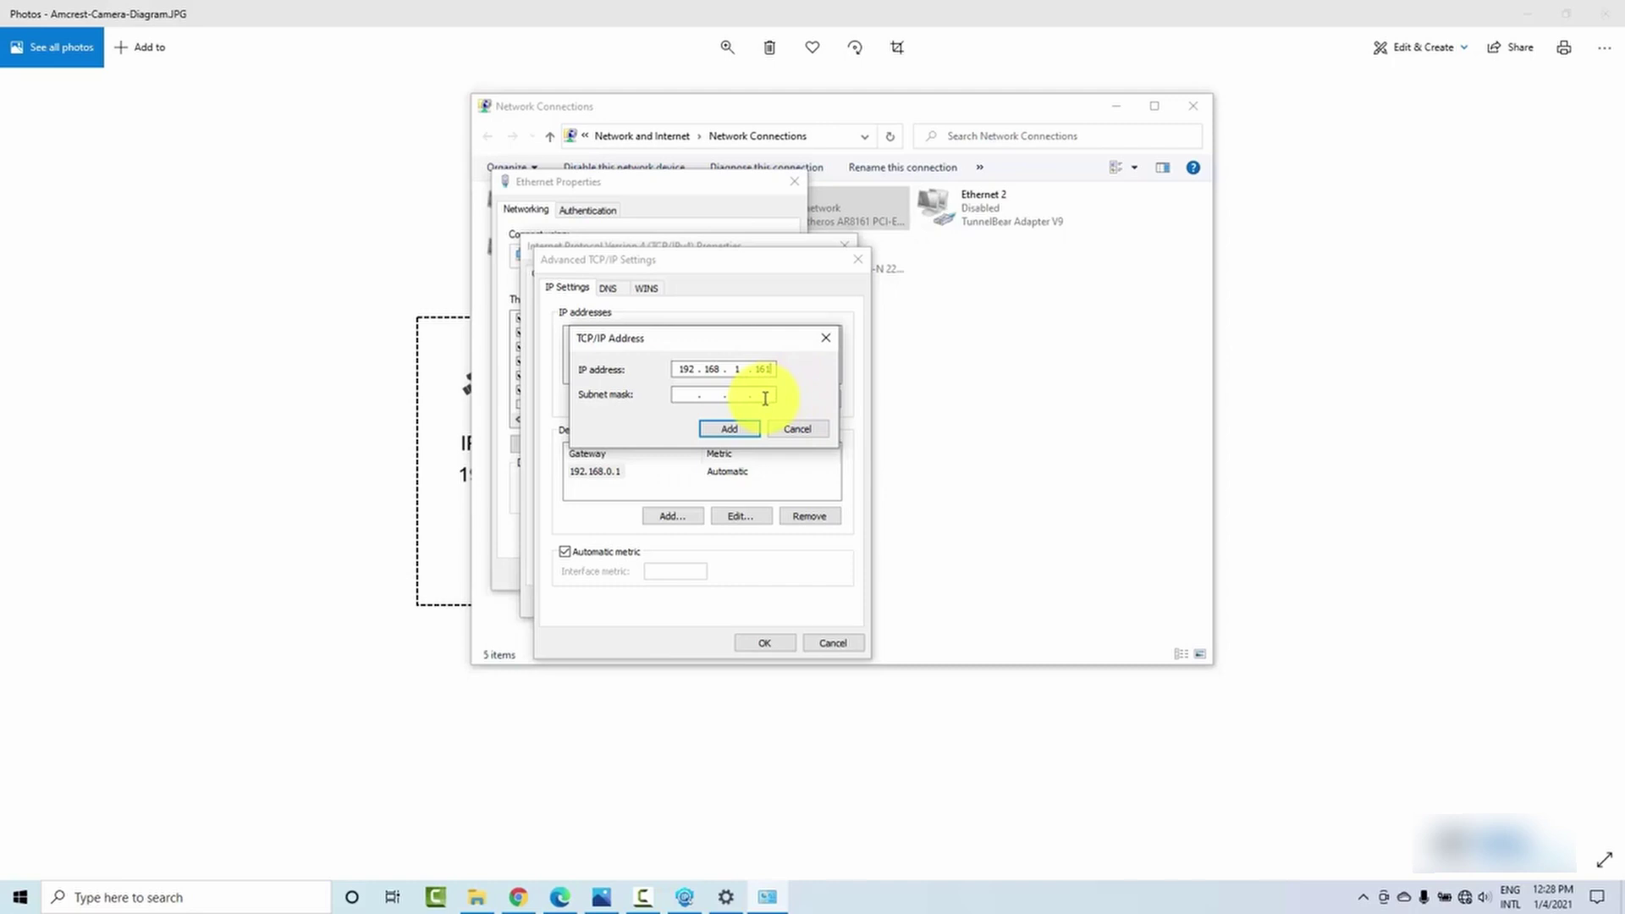
{"action": "left_click", "coordinate": [765, 397]}
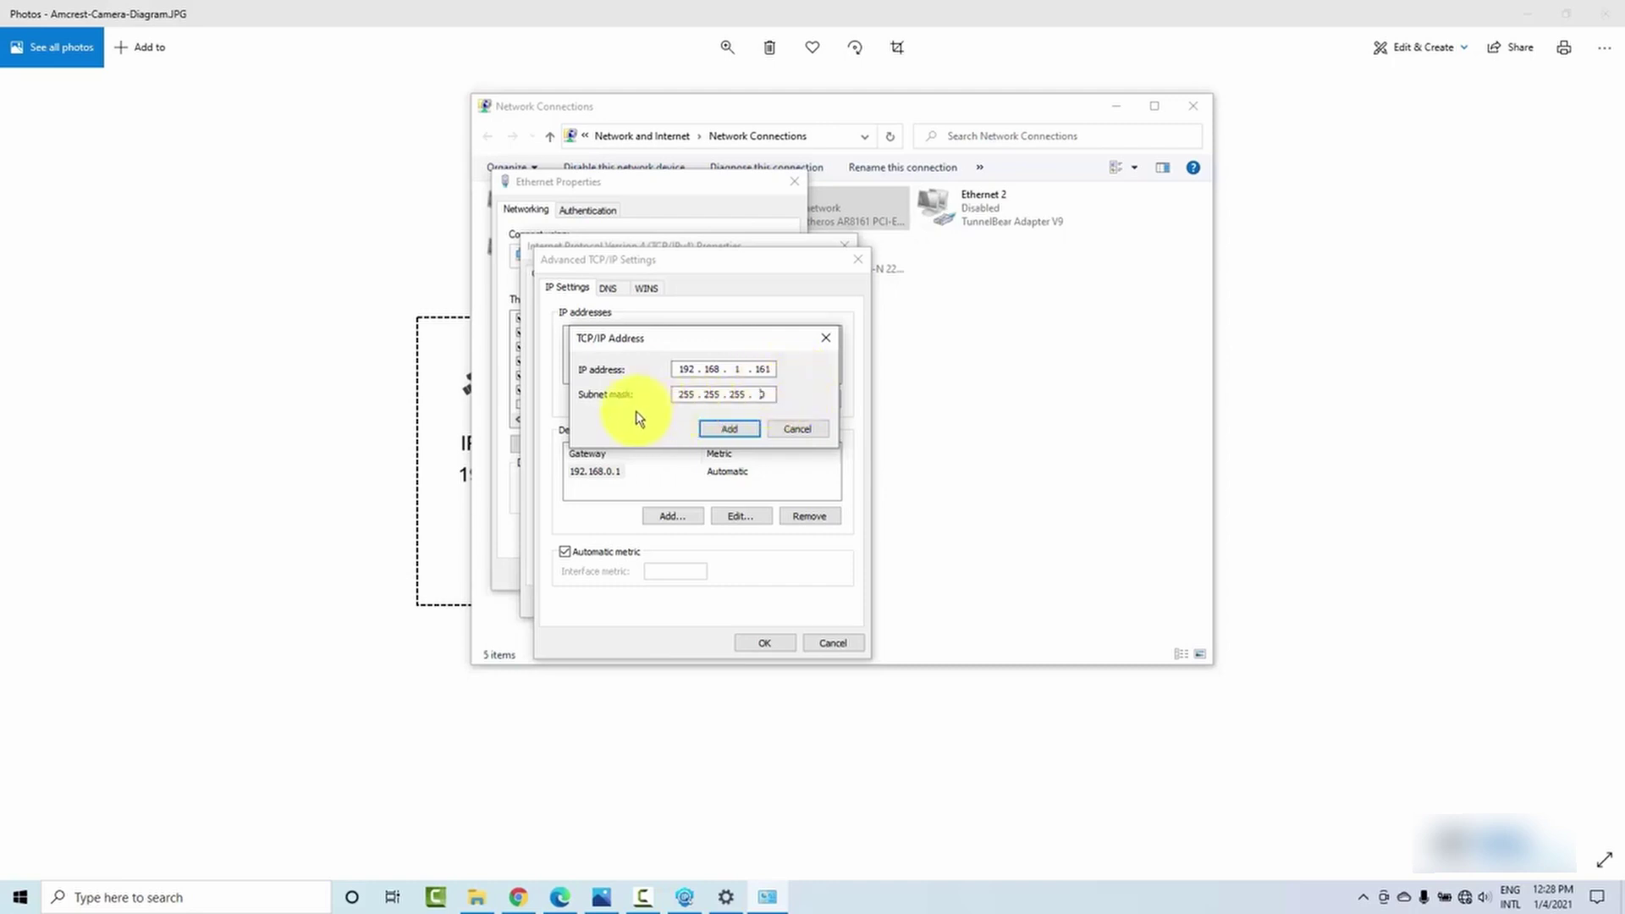
{"action": "left_click", "coordinate": [728, 428]}
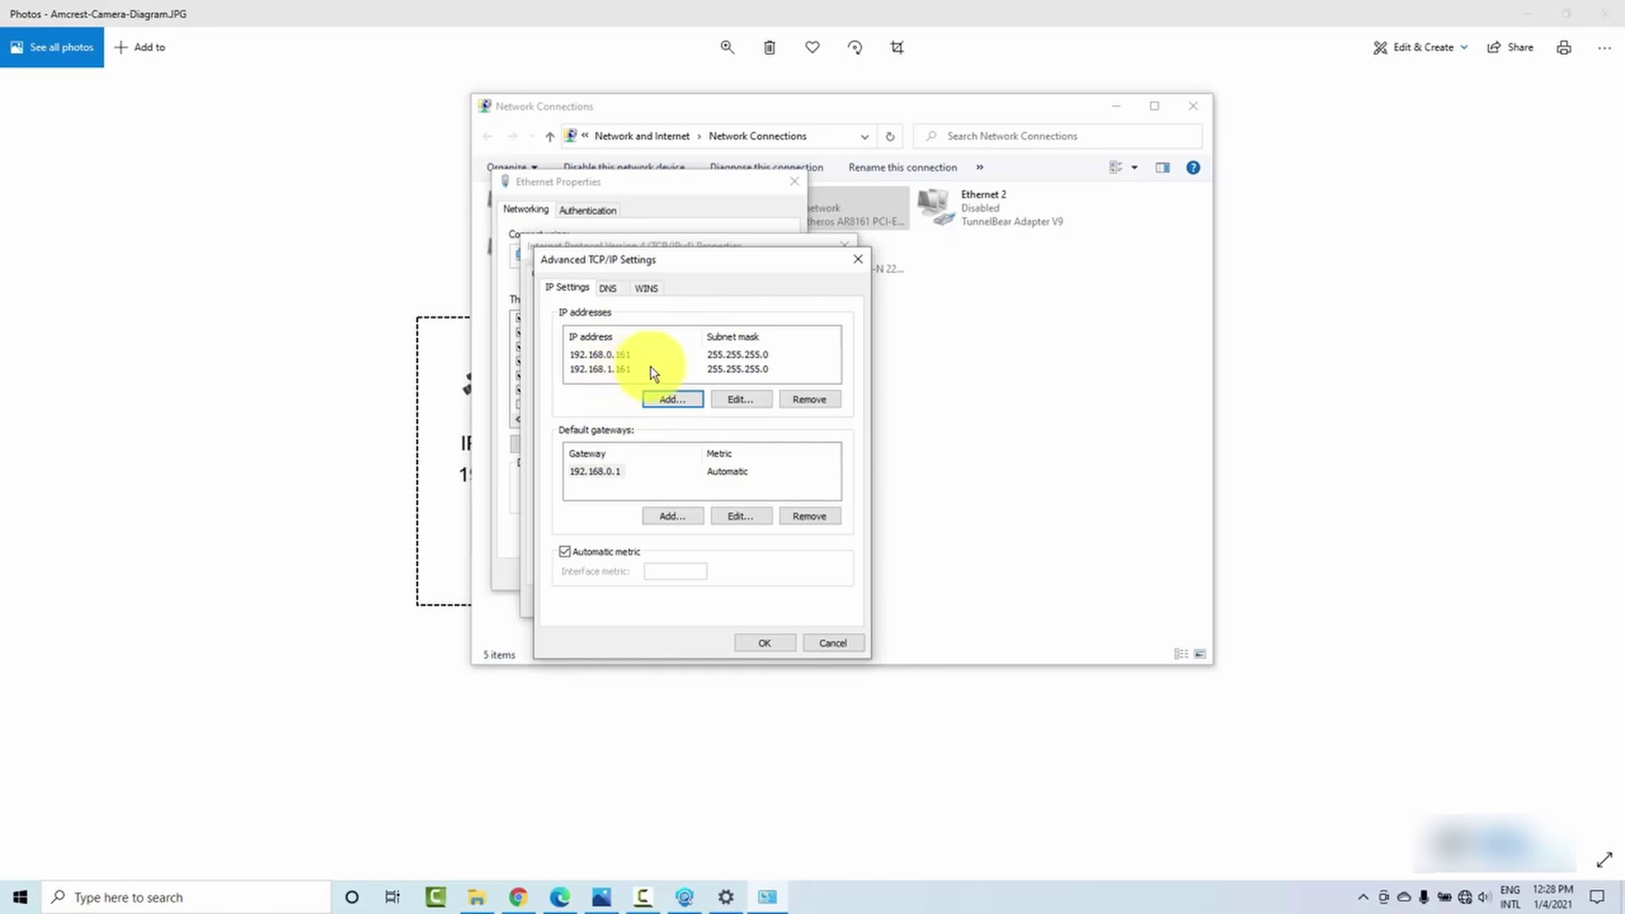
Confirm the advanced, IPv4 and Ethernet dialogs and close Network Connections.
{"action": "left_click", "coordinate": [765, 647]}
{"action": "left_click", "coordinate": [750, 602]}
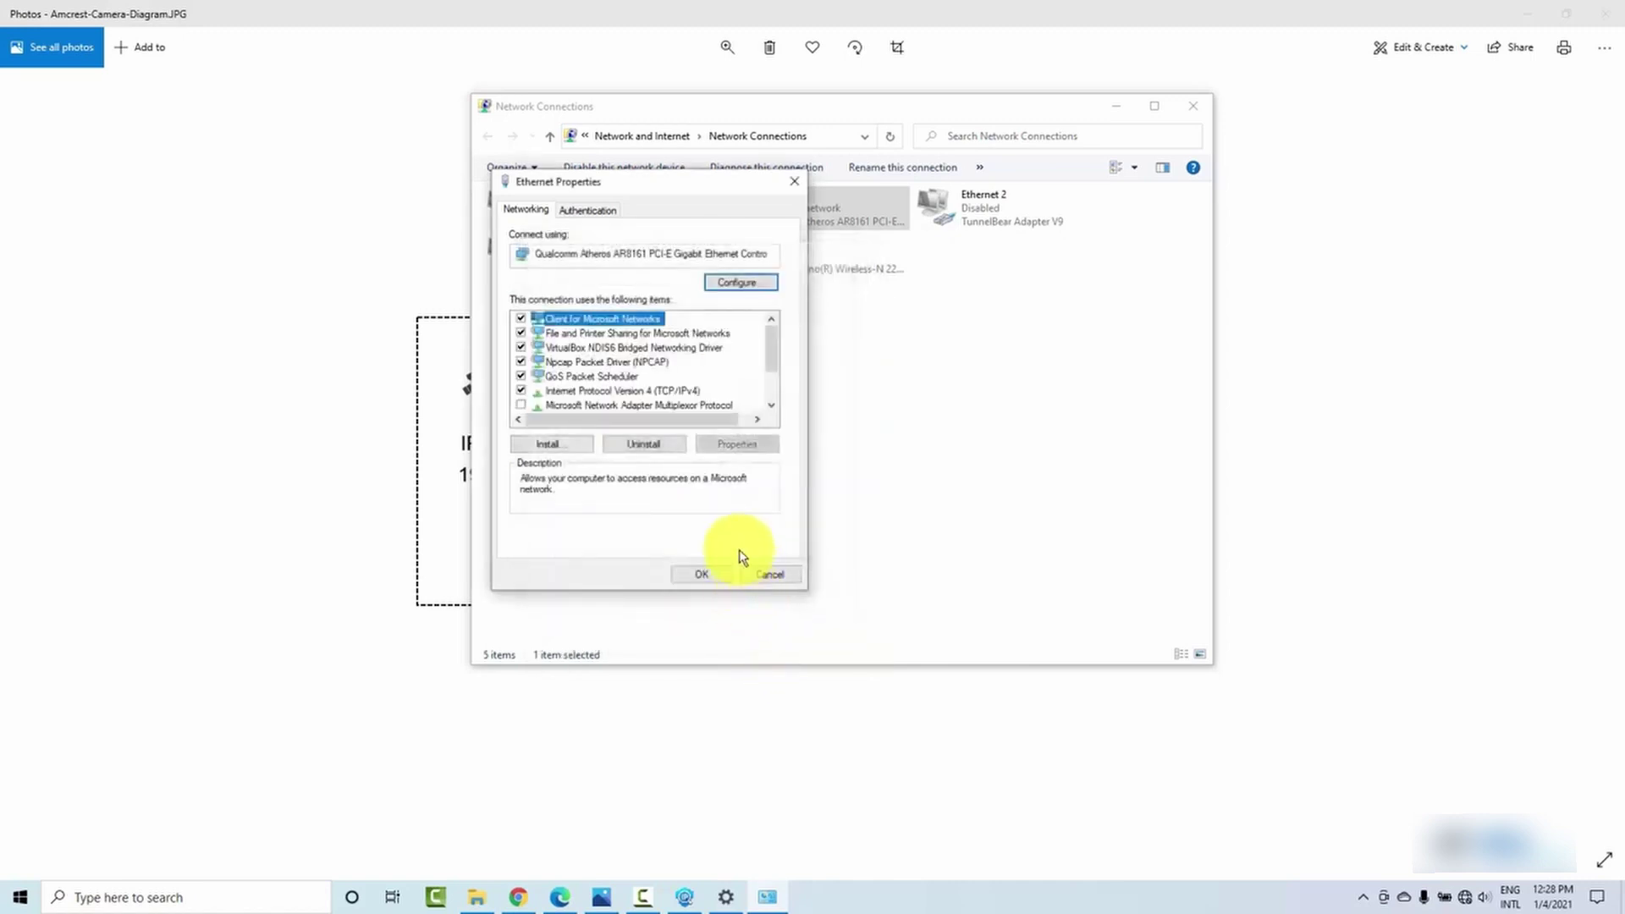
{"action": "left_click", "coordinate": [709, 578]}
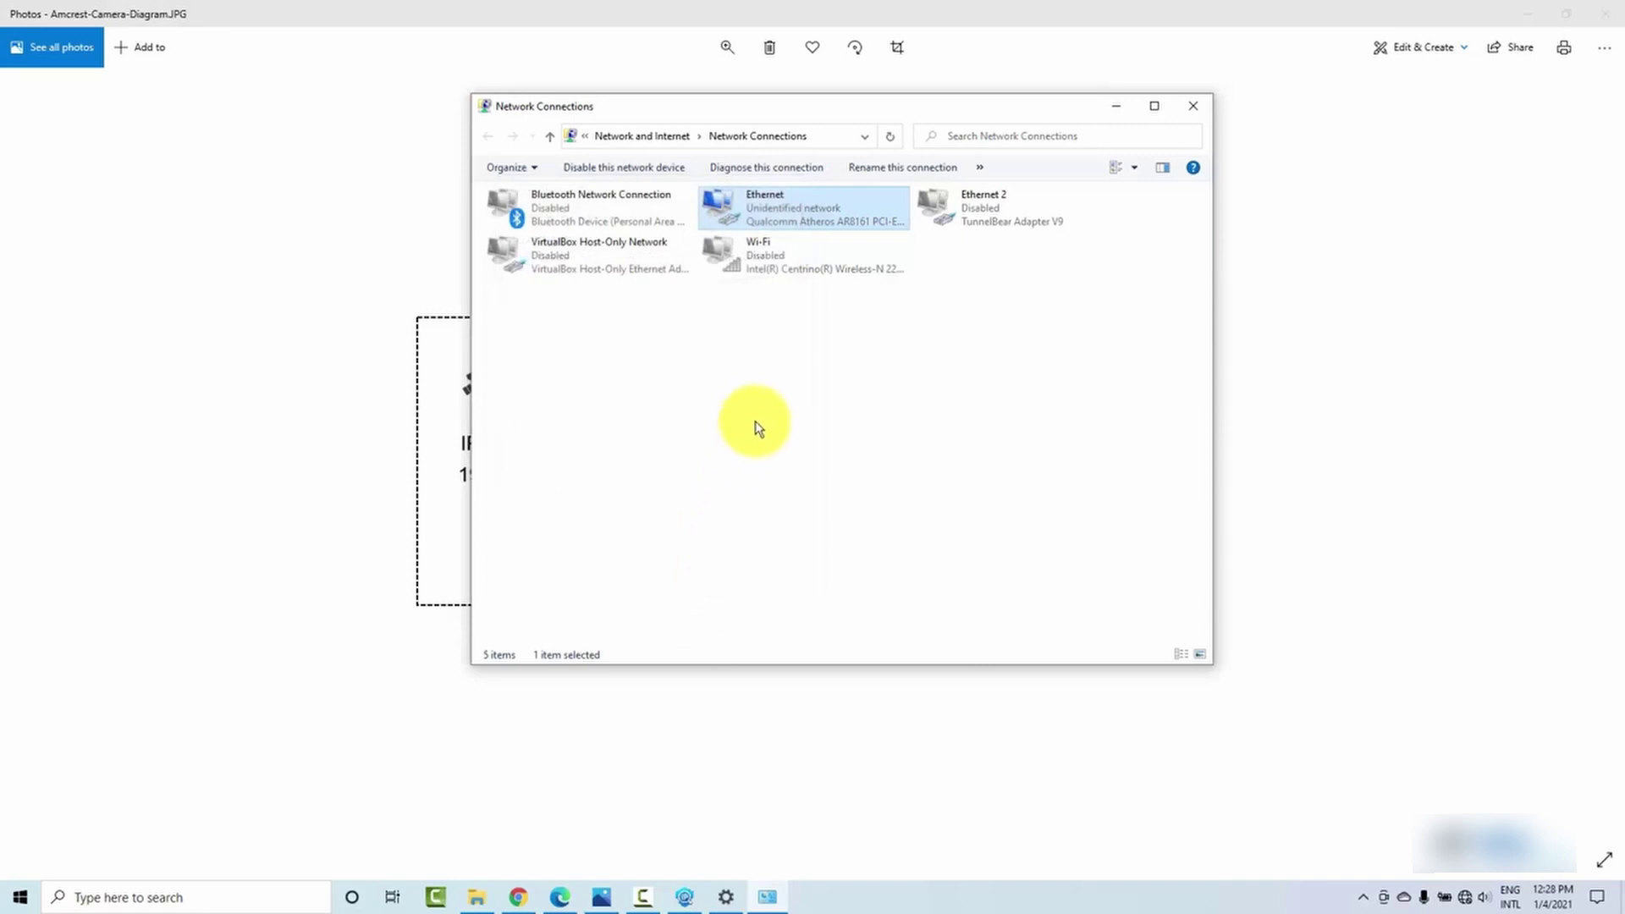
{"action": "left_click", "coordinate": [1190, 111]}
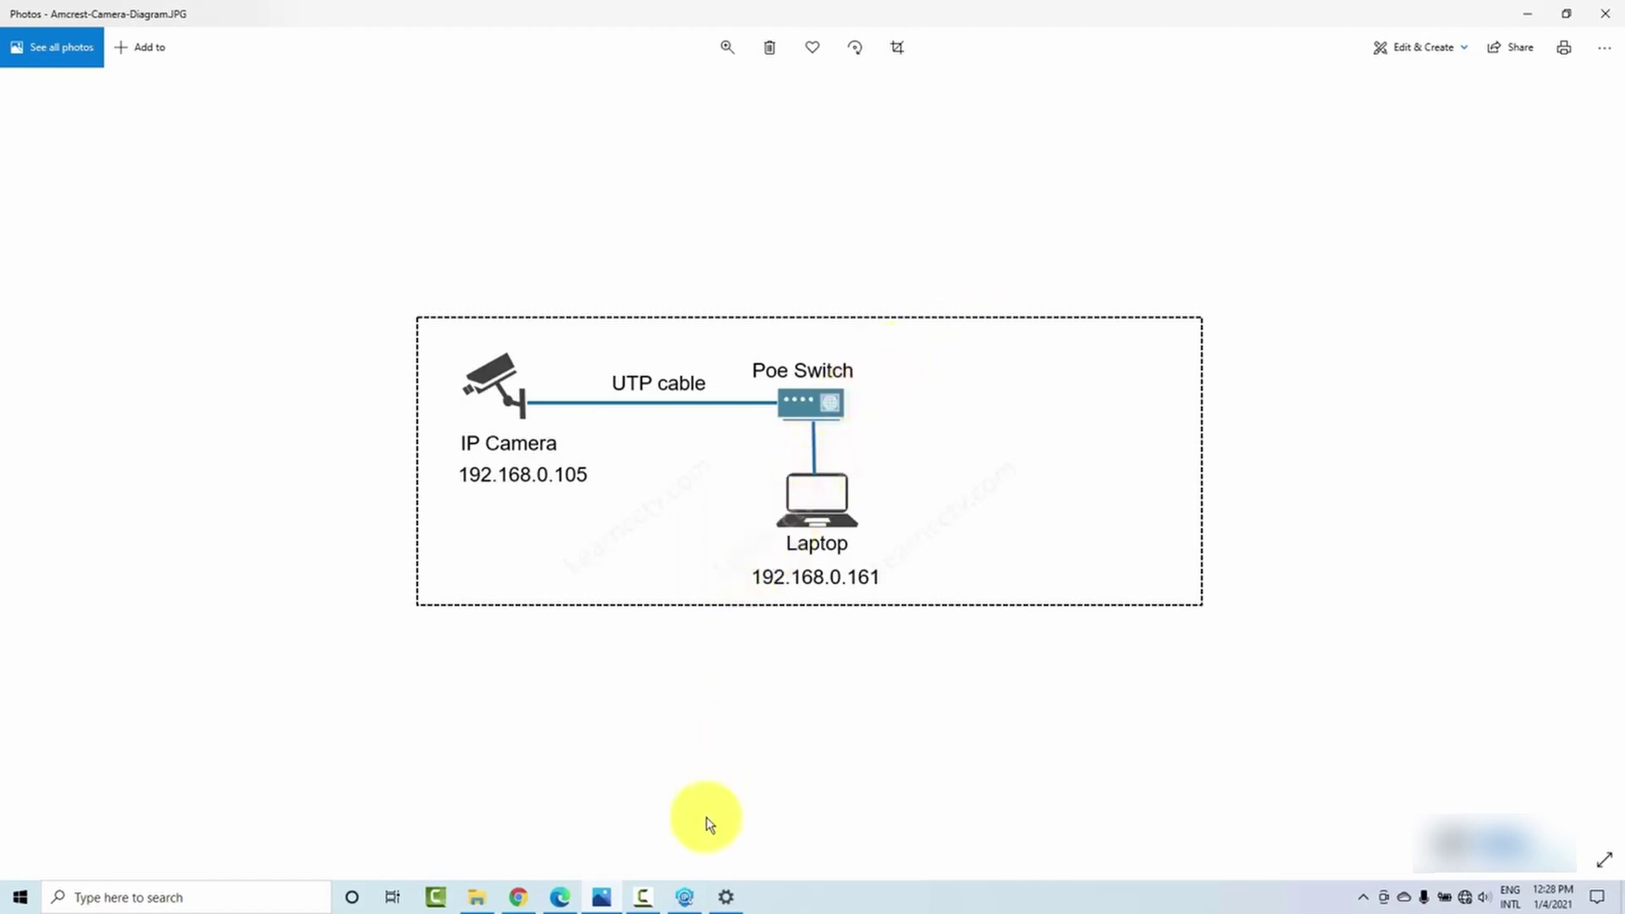
Log in to the camera at 192.168.1.108 in IP Config to reach its live video settings.
{"action": "left_click", "coordinate": [686, 899]}
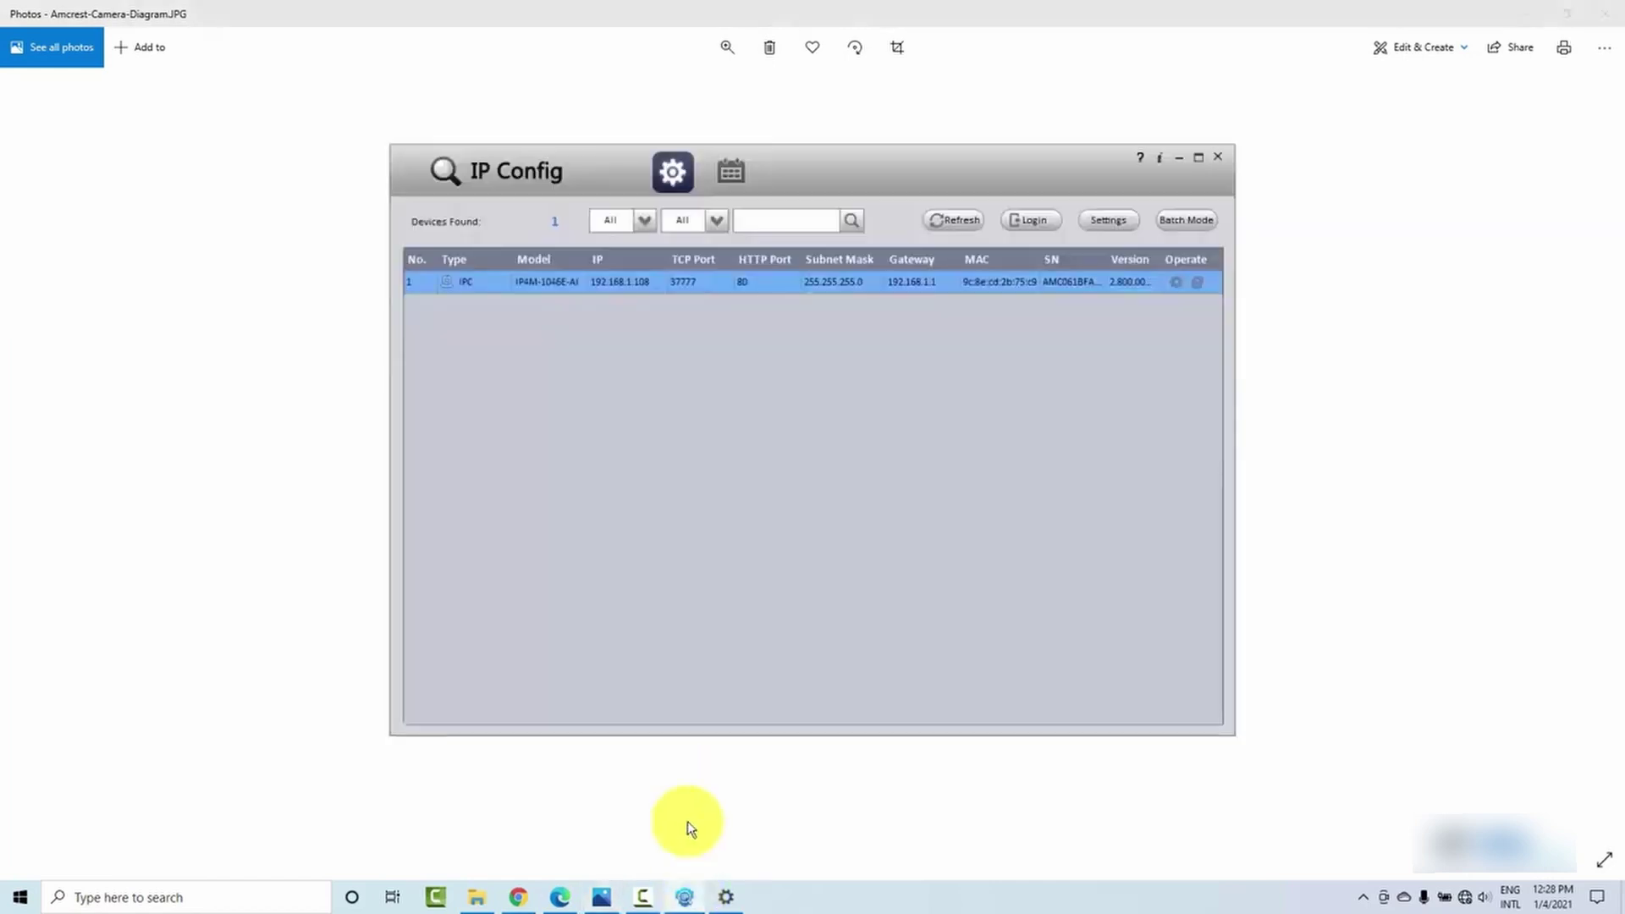
{"action": "left_click", "coordinate": [1024, 222]}
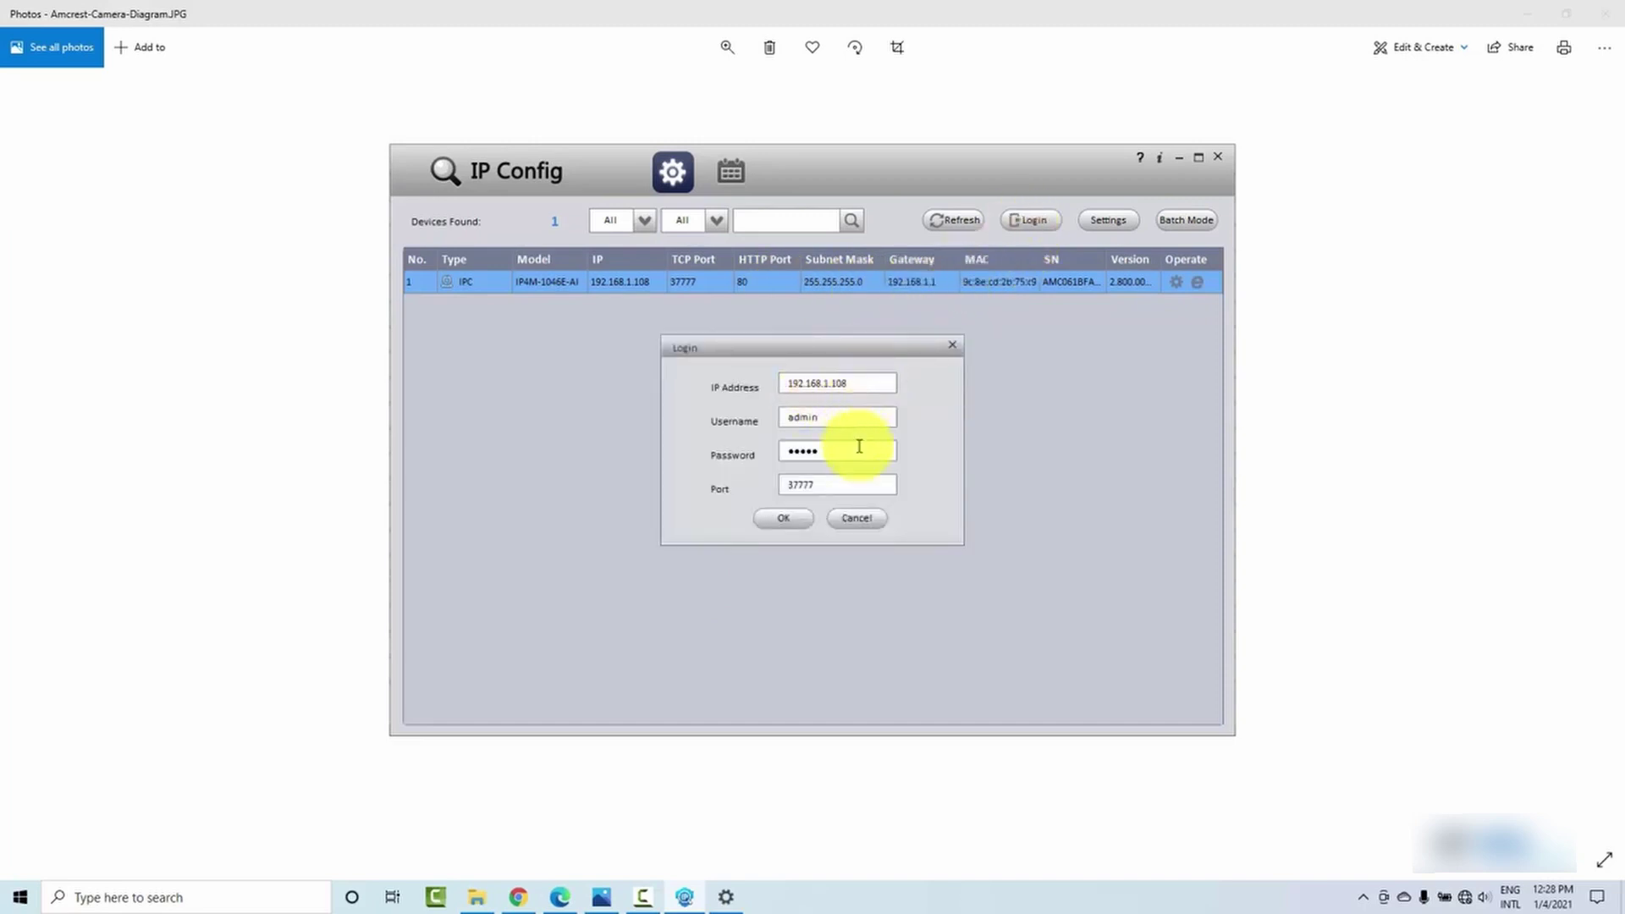
{"action": "left_click", "coordinate": [782, 518]}
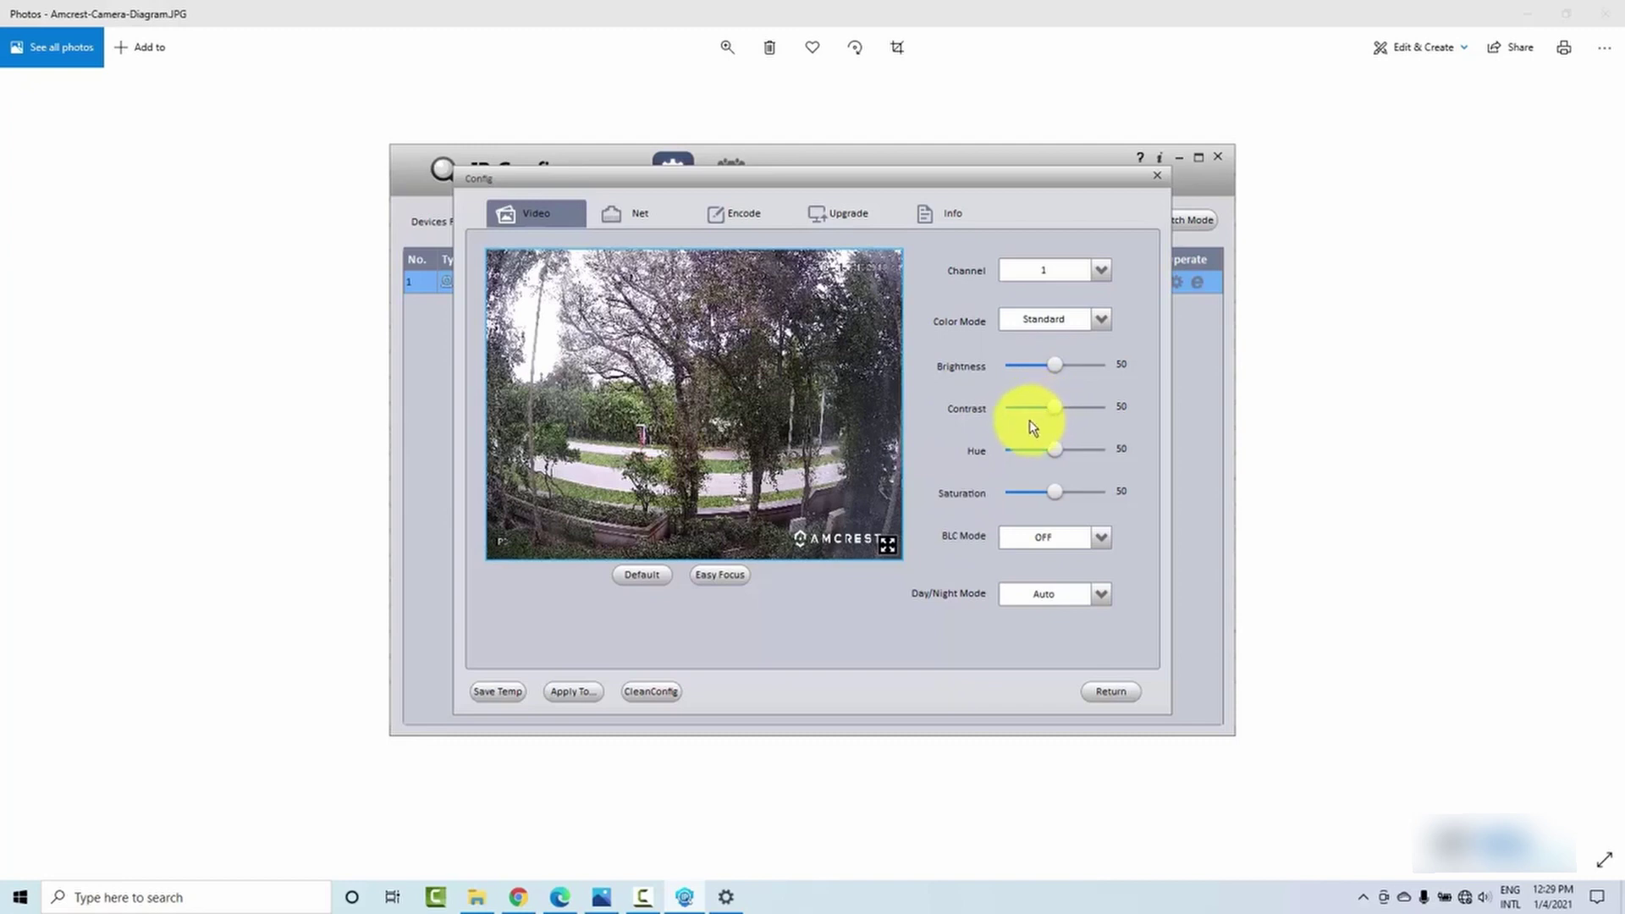
View the camera's Net settings (DHCP address 192.168.1.108), then bring the network diagram back.
{"action": "left_click", "coordinate": [637, 215]}
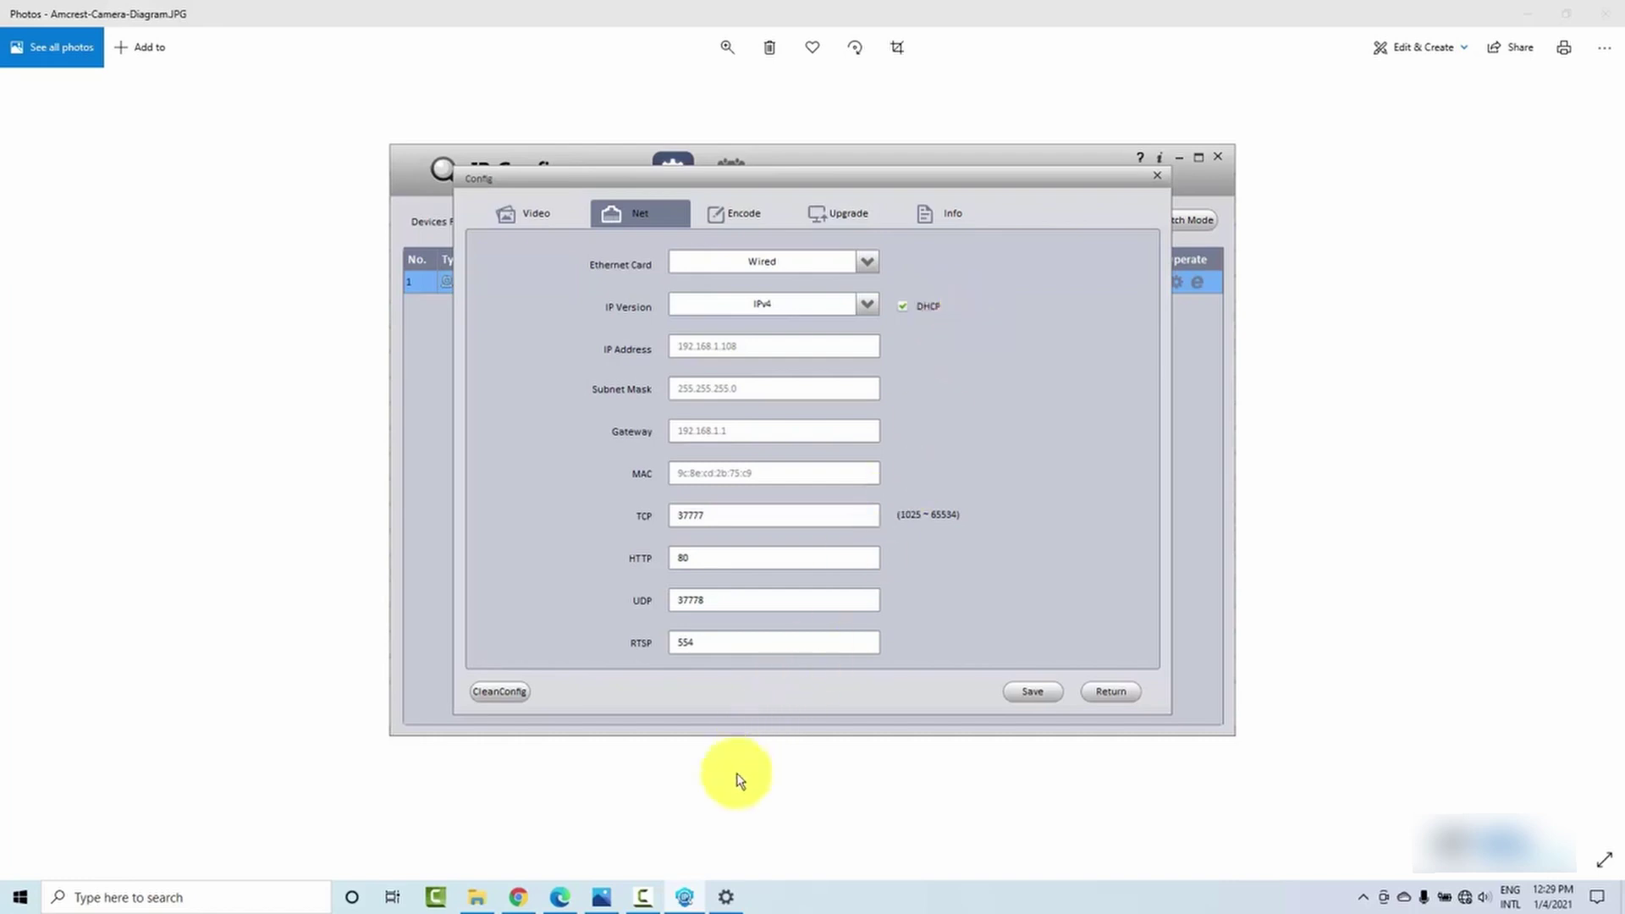
{"action": "left_click", "coordinate": [603, 896]}
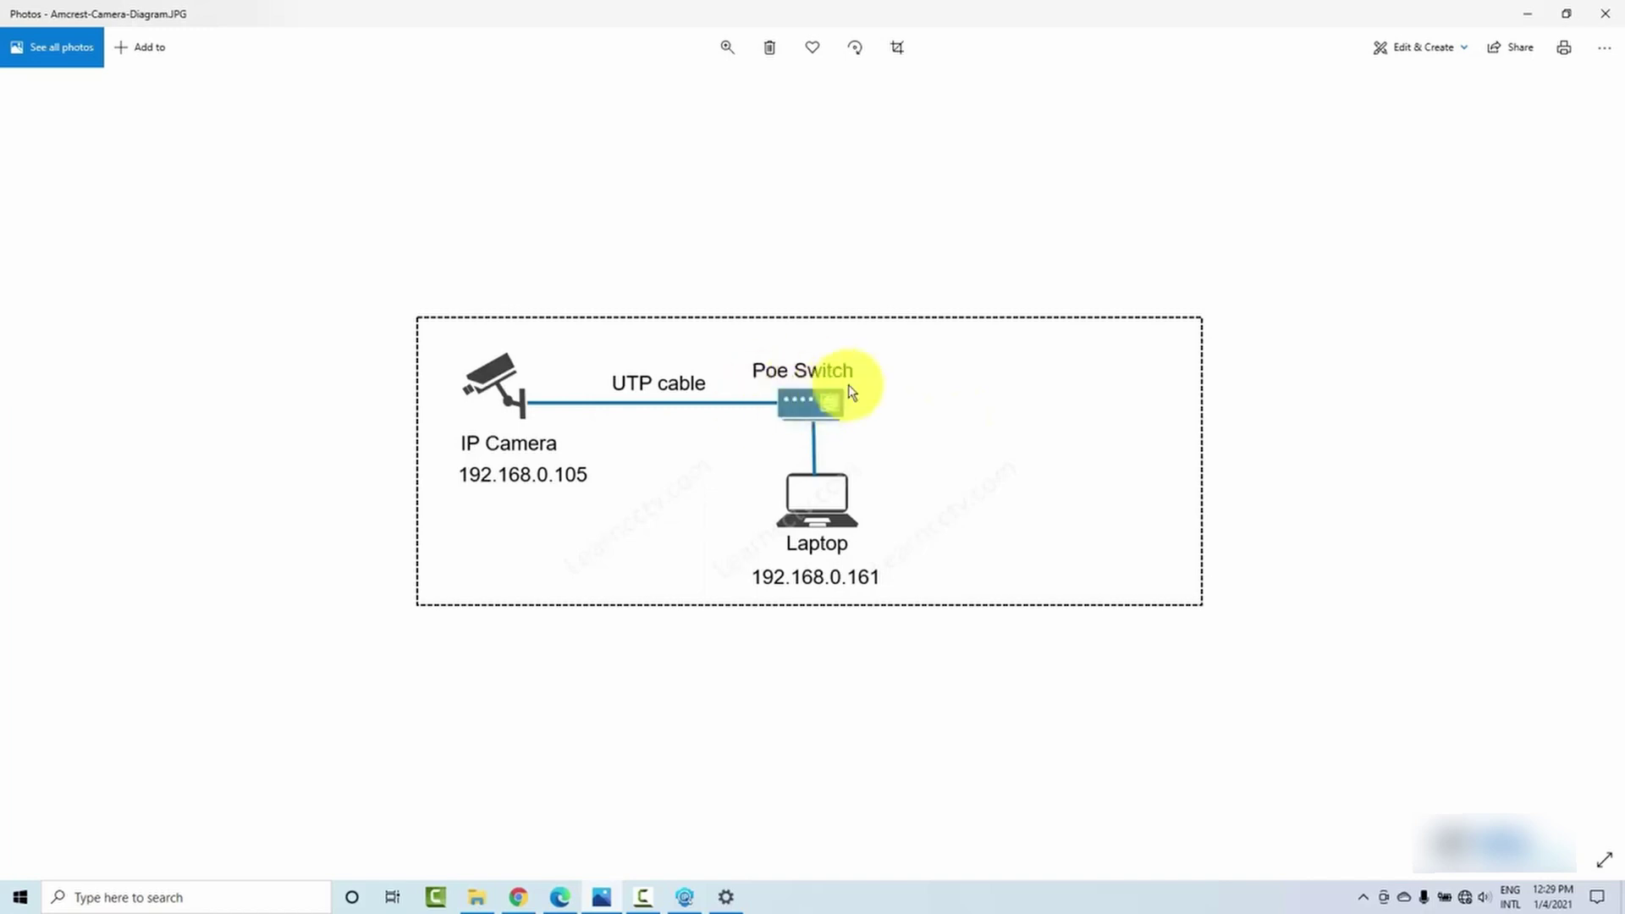
{"action": "left_click", "coordinate": [1528, 14]}
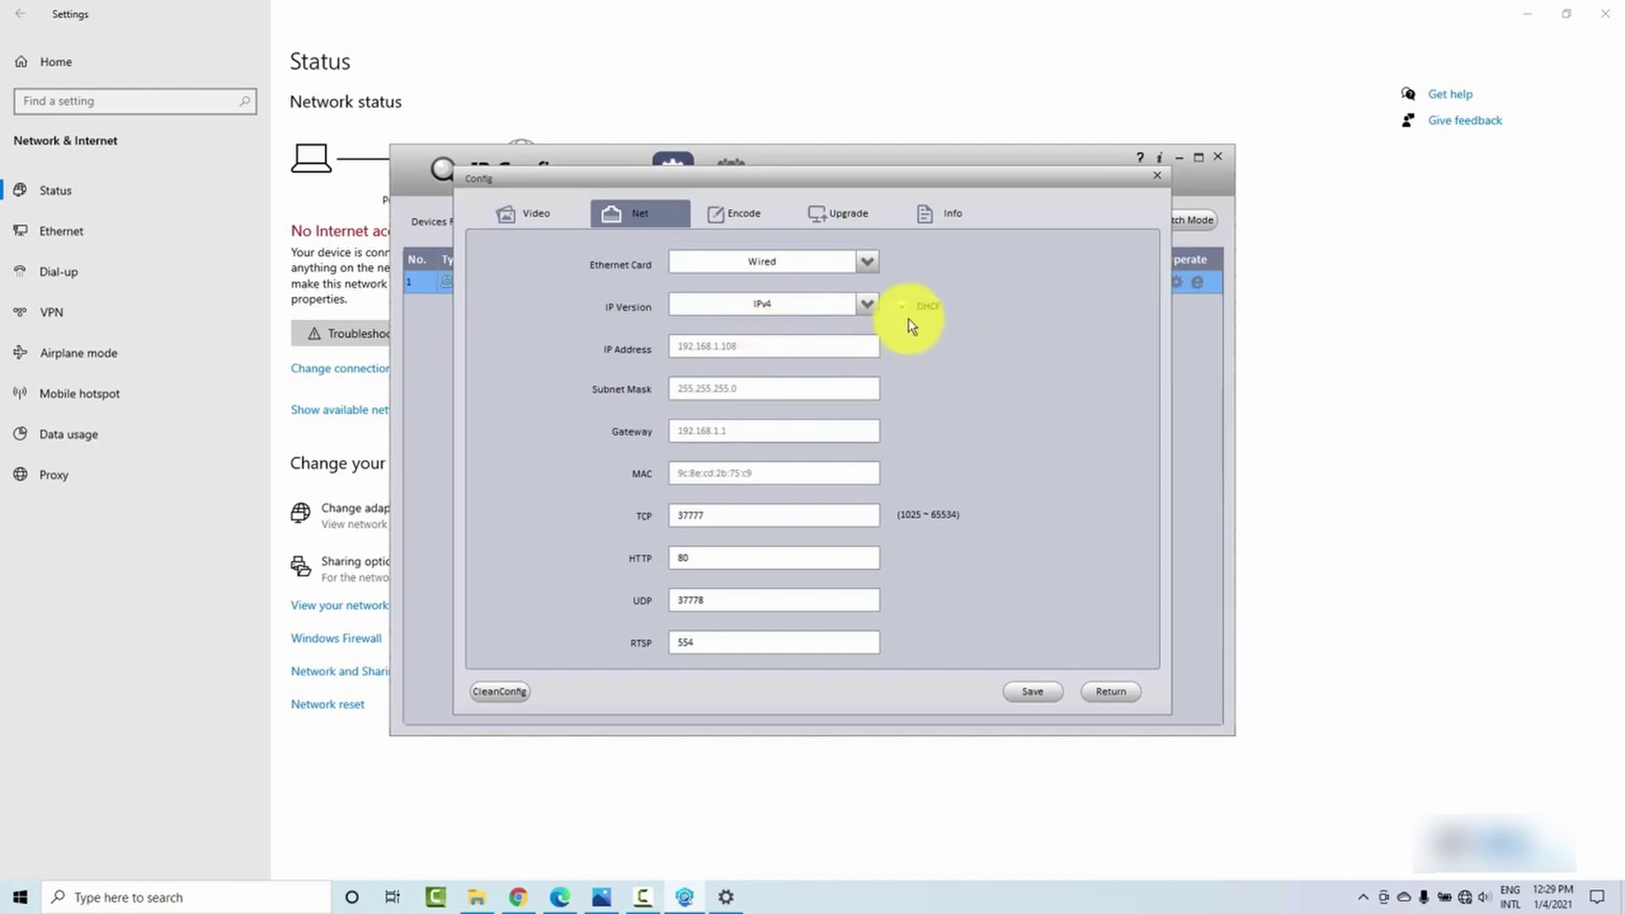
{"action": "left_click", "coordinate": [603, 893]}
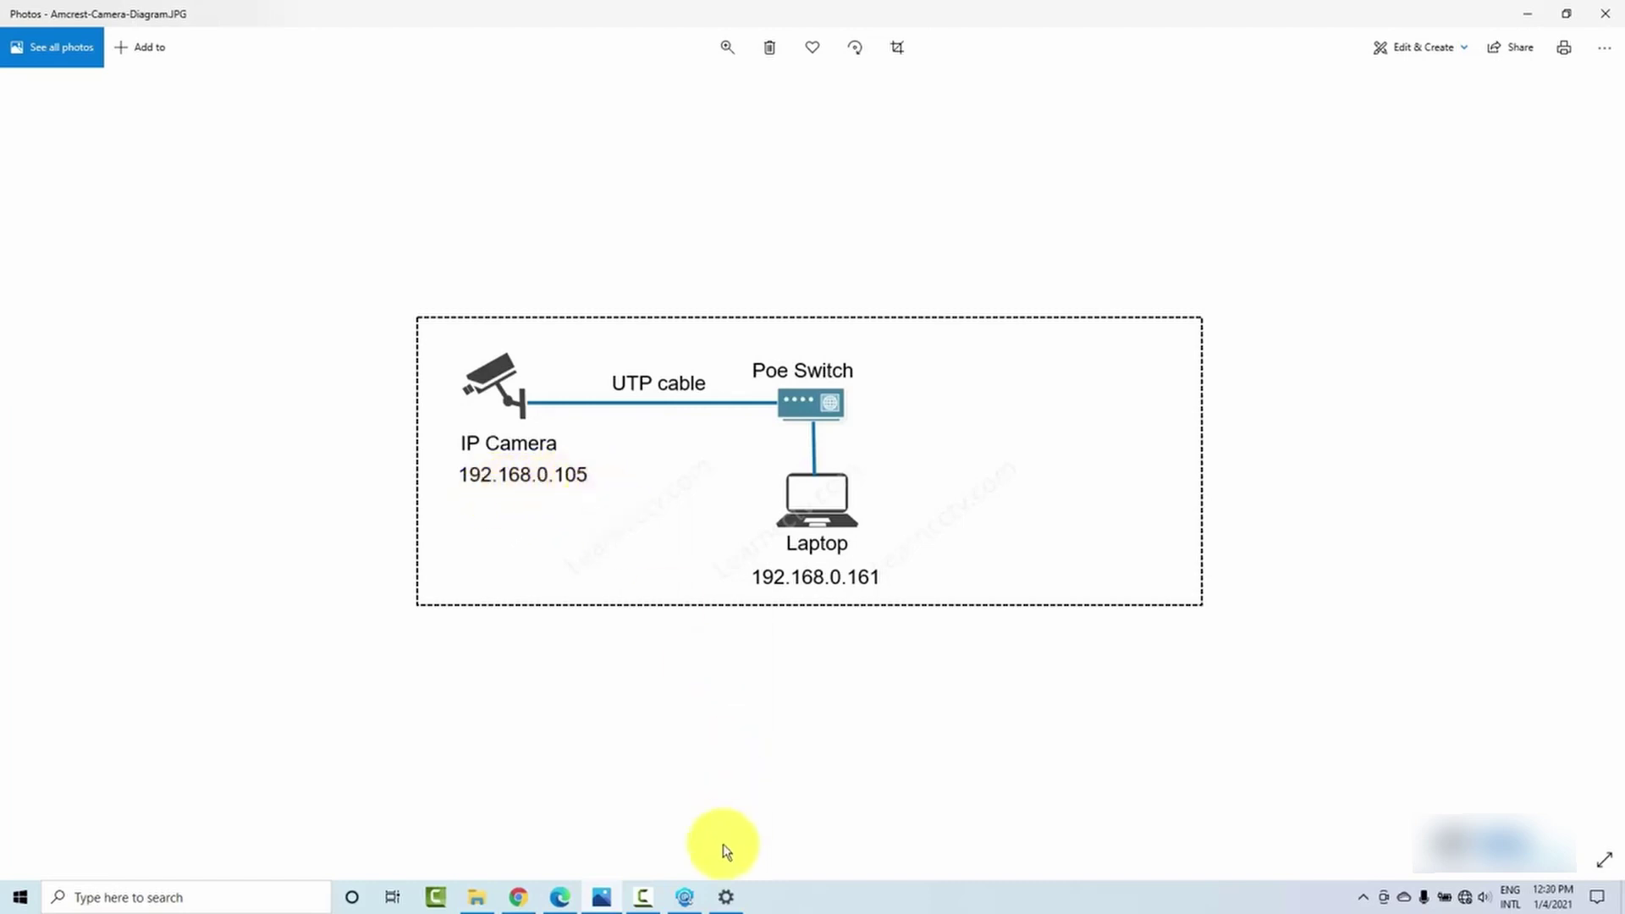
Turn off DHCP and set the camera's IP to 192.168.0.105 and gateway to 192.168.0.1.
{"action": "left_click", "coordinate": [685, 896]}
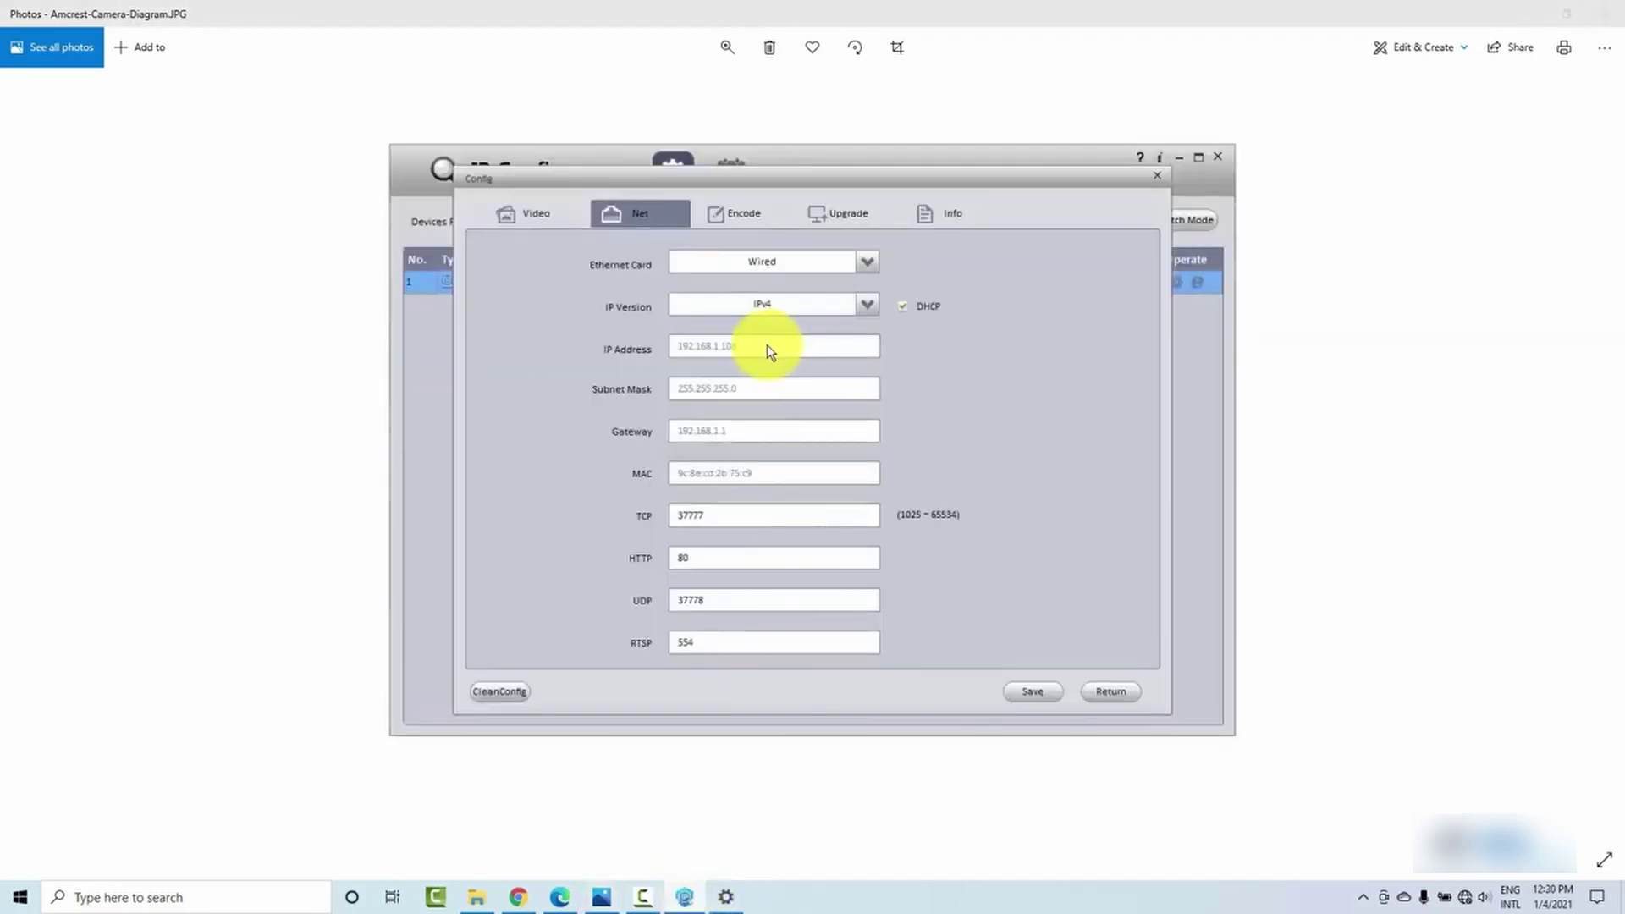
{"action": "left_click", "coordinate": [902, 310]}
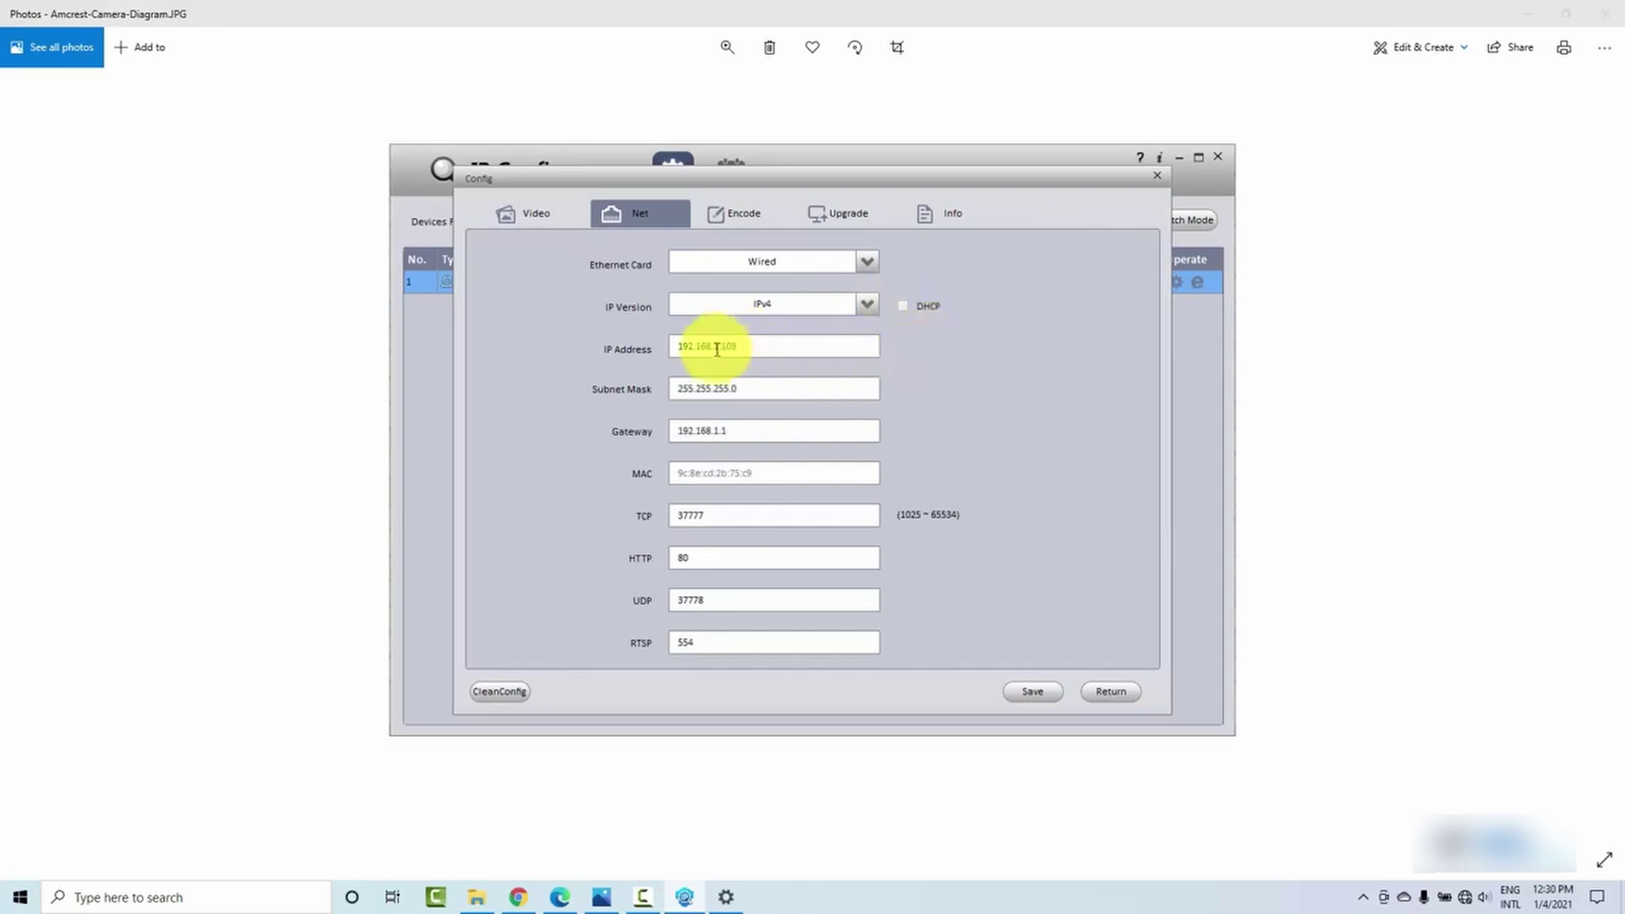
{"action": "left_click_drag", "start_coordinate": [718, 348], "coordinate": [802, 345]}
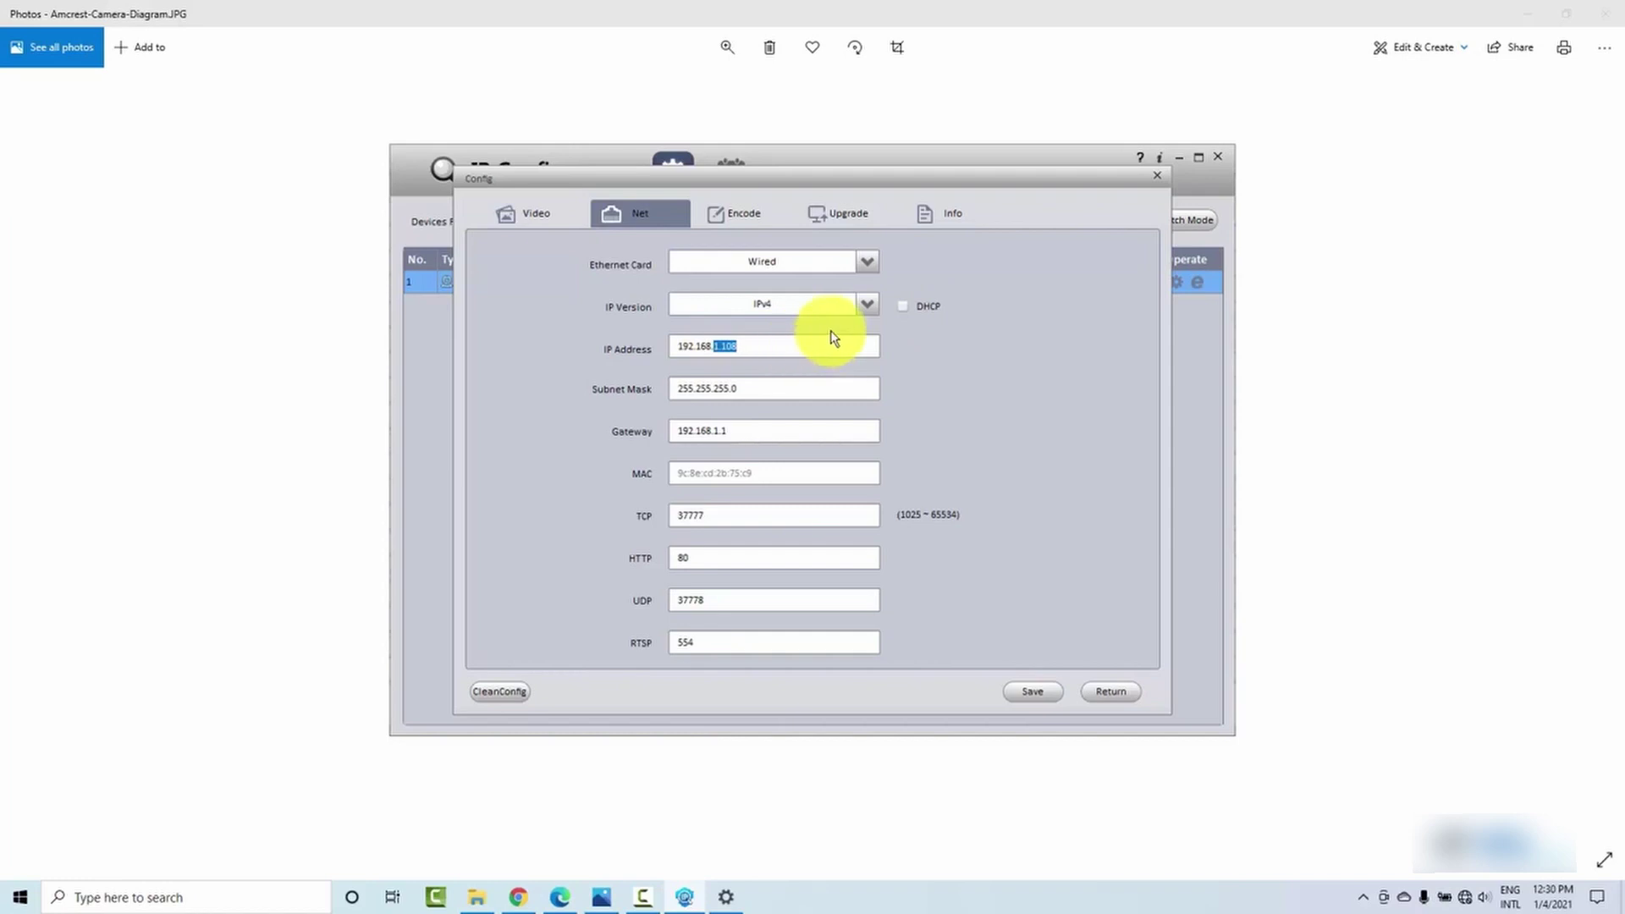
{"action": "type", "text": "0.105"}
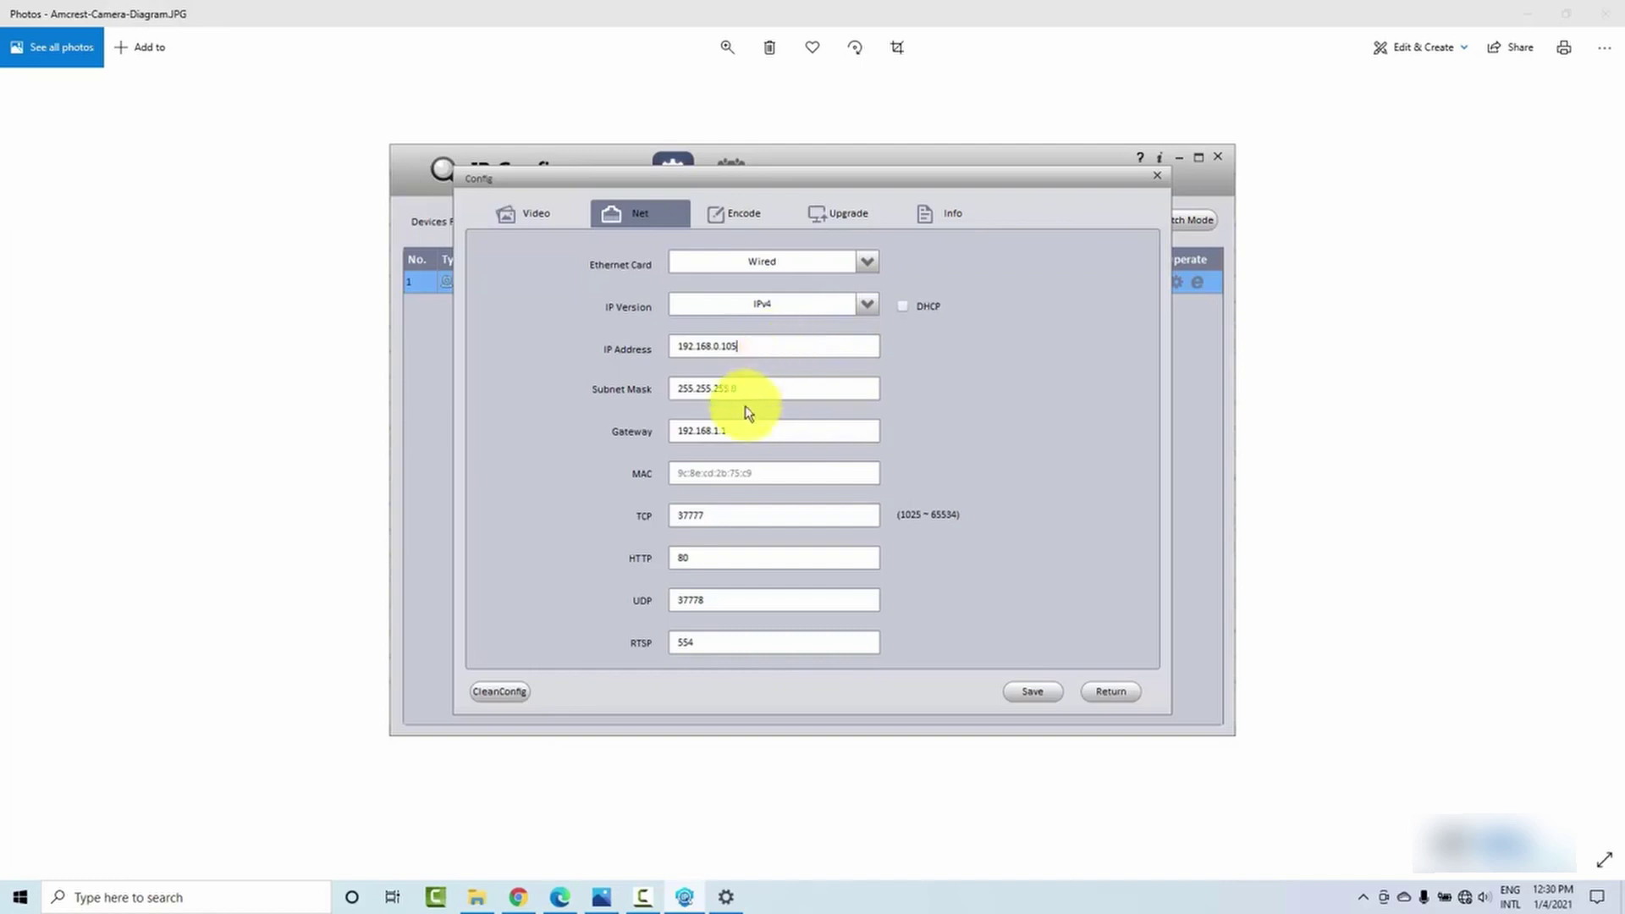
{"action": "left_click", "coordinate": [719, 432]}
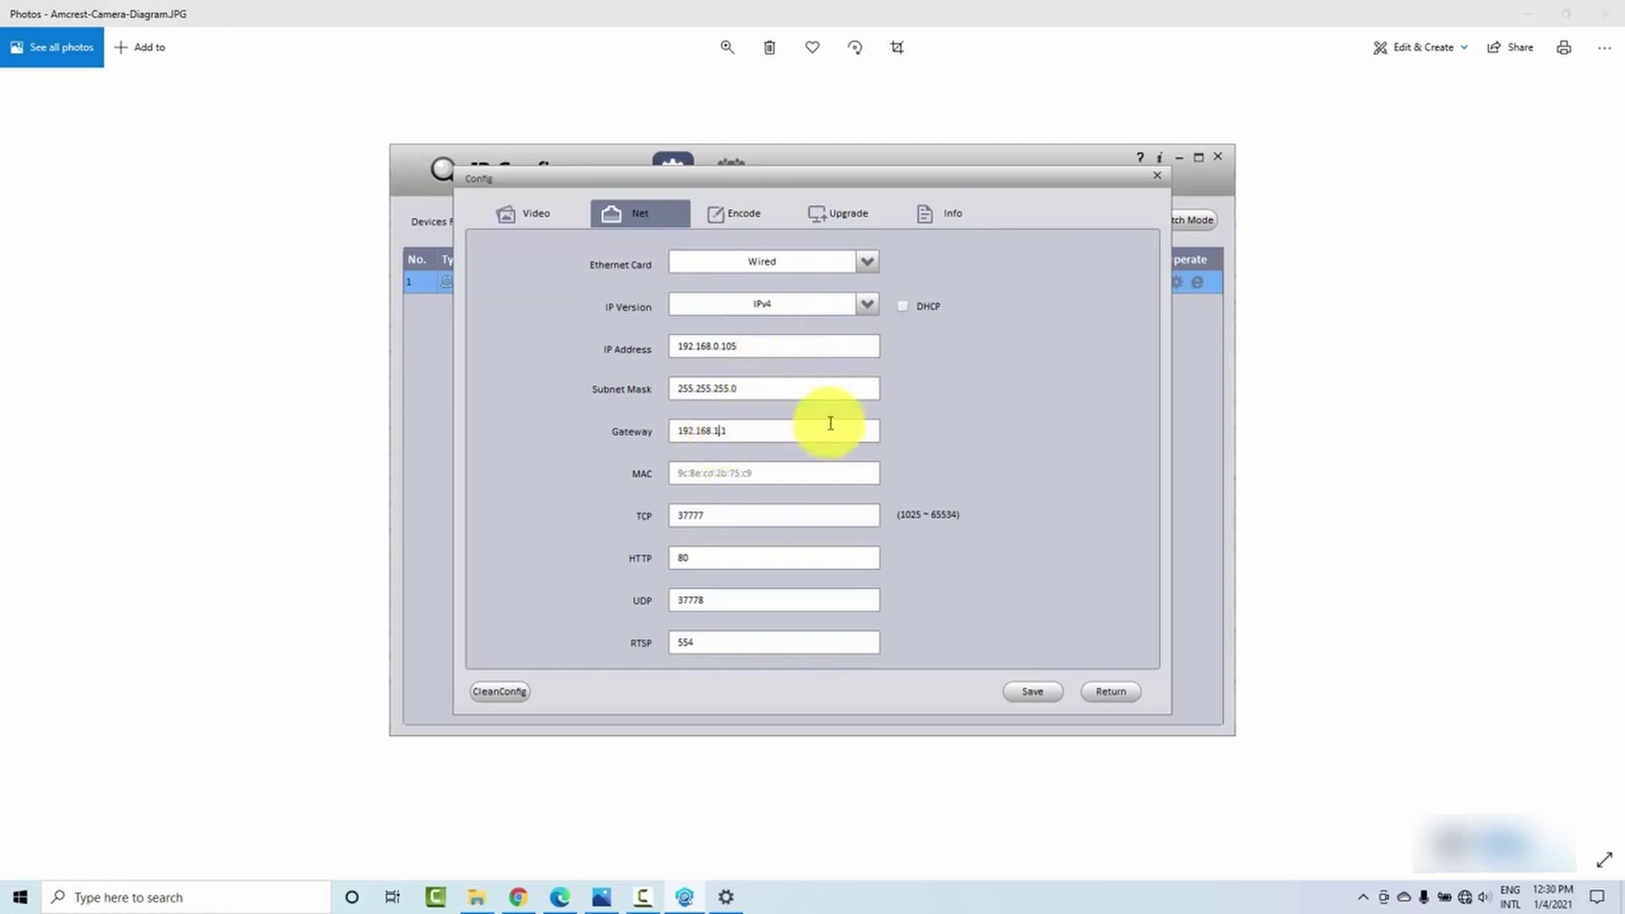
{"action": "type", "text": "0"}
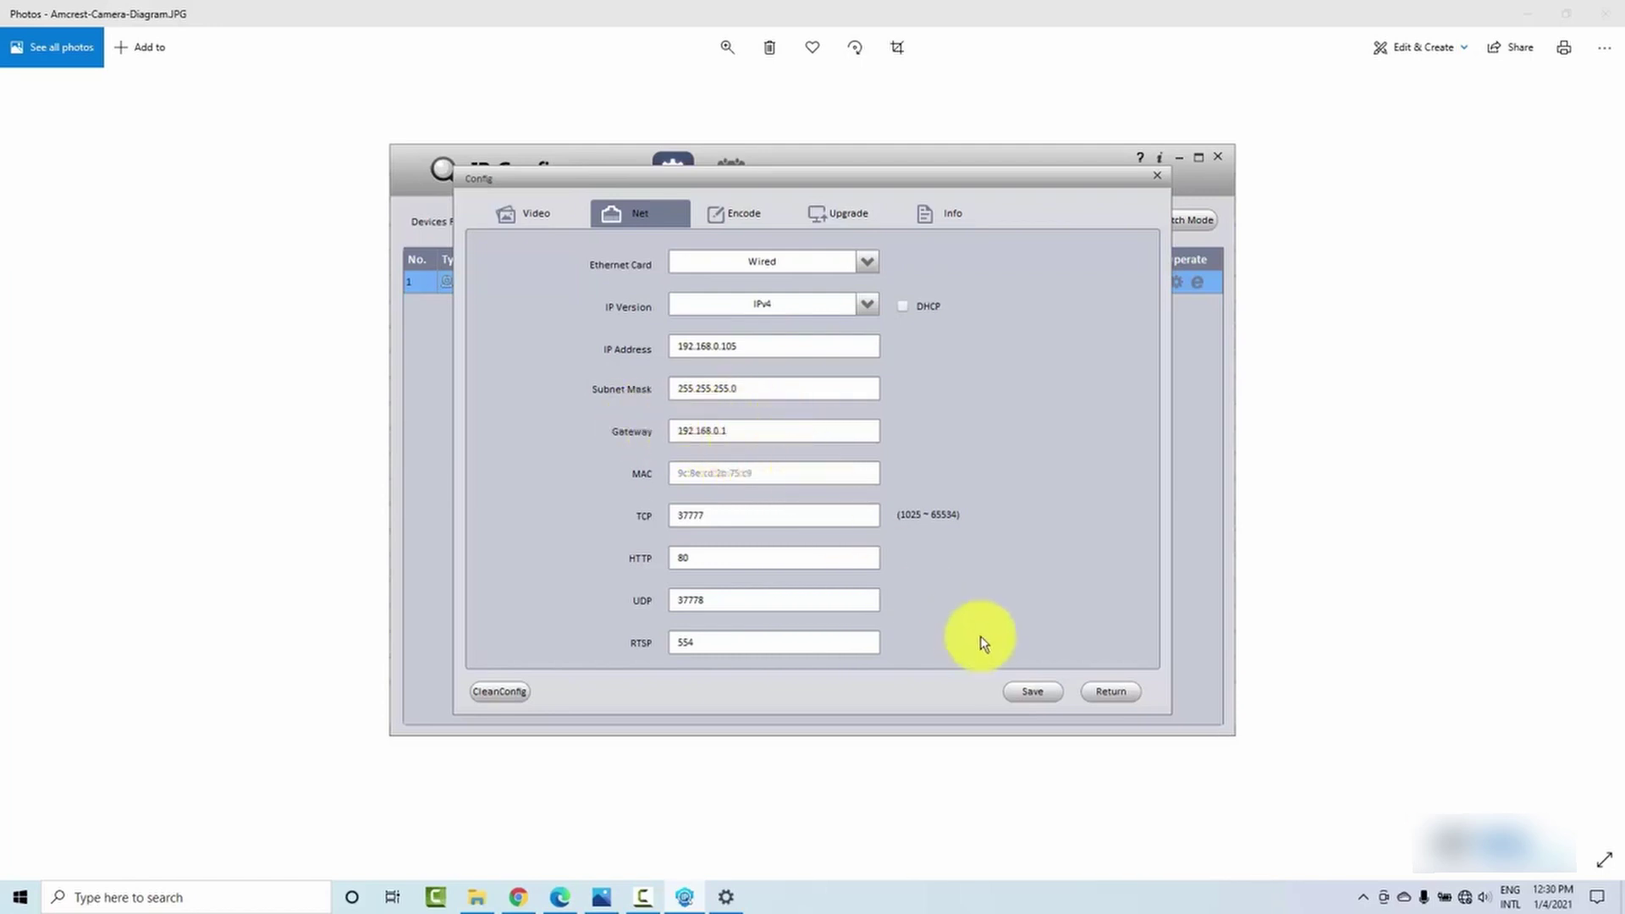
Save the network settings and dismiss the success and invalid-data messages.
{"action": "left_click", "coordinate": [1030, 693]}
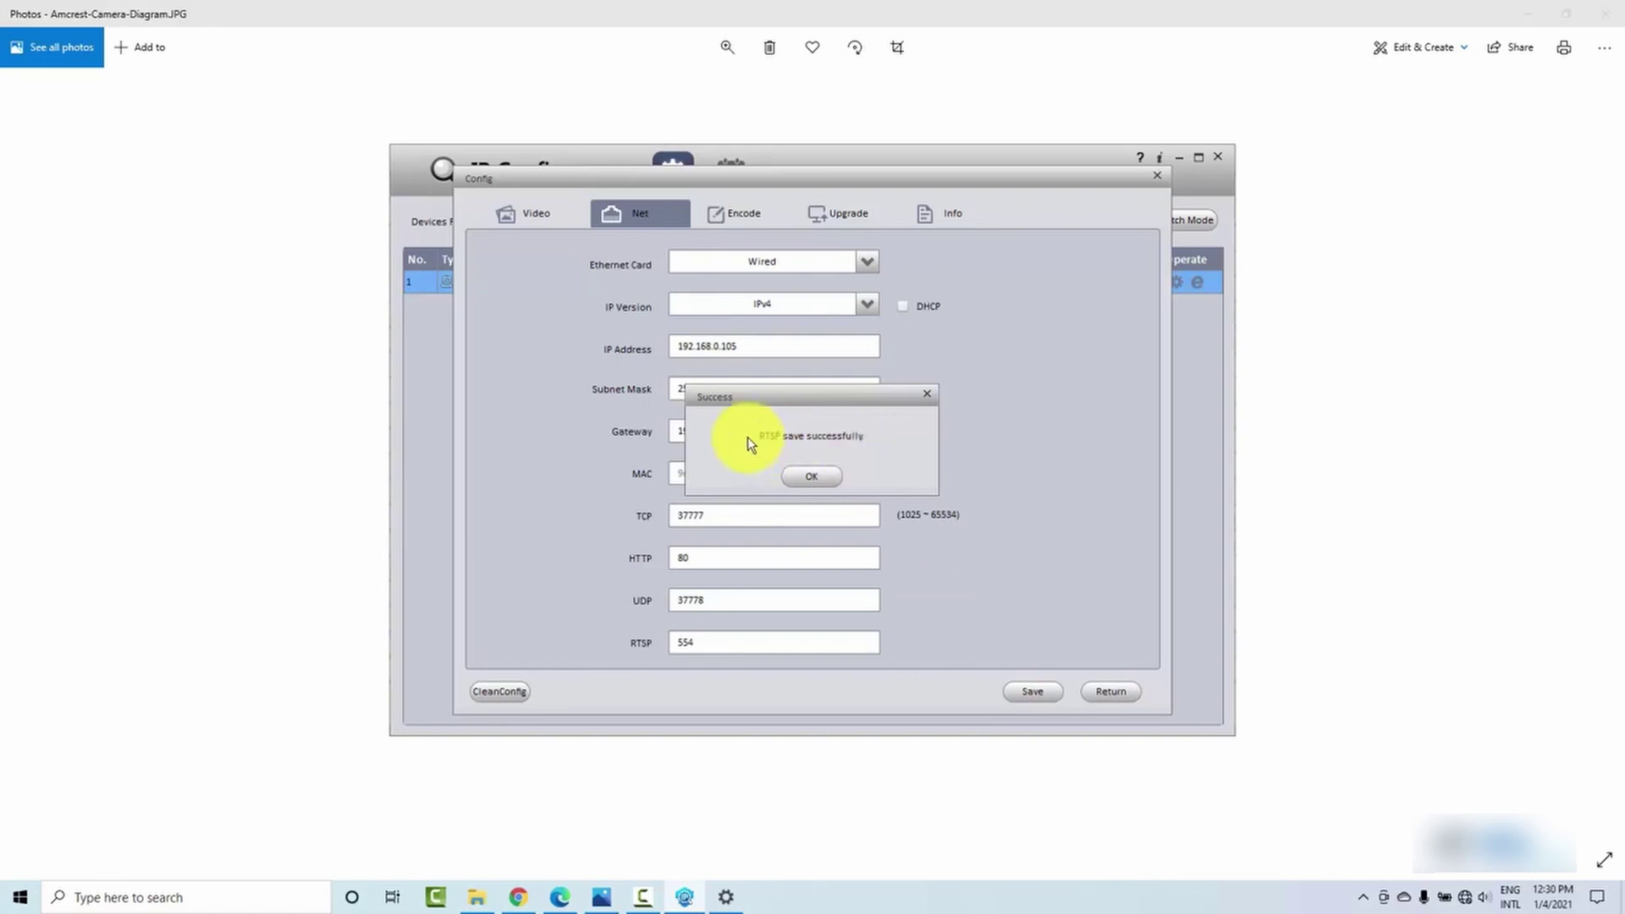
{"action": "left_click", "coordinate": [809, 480]}
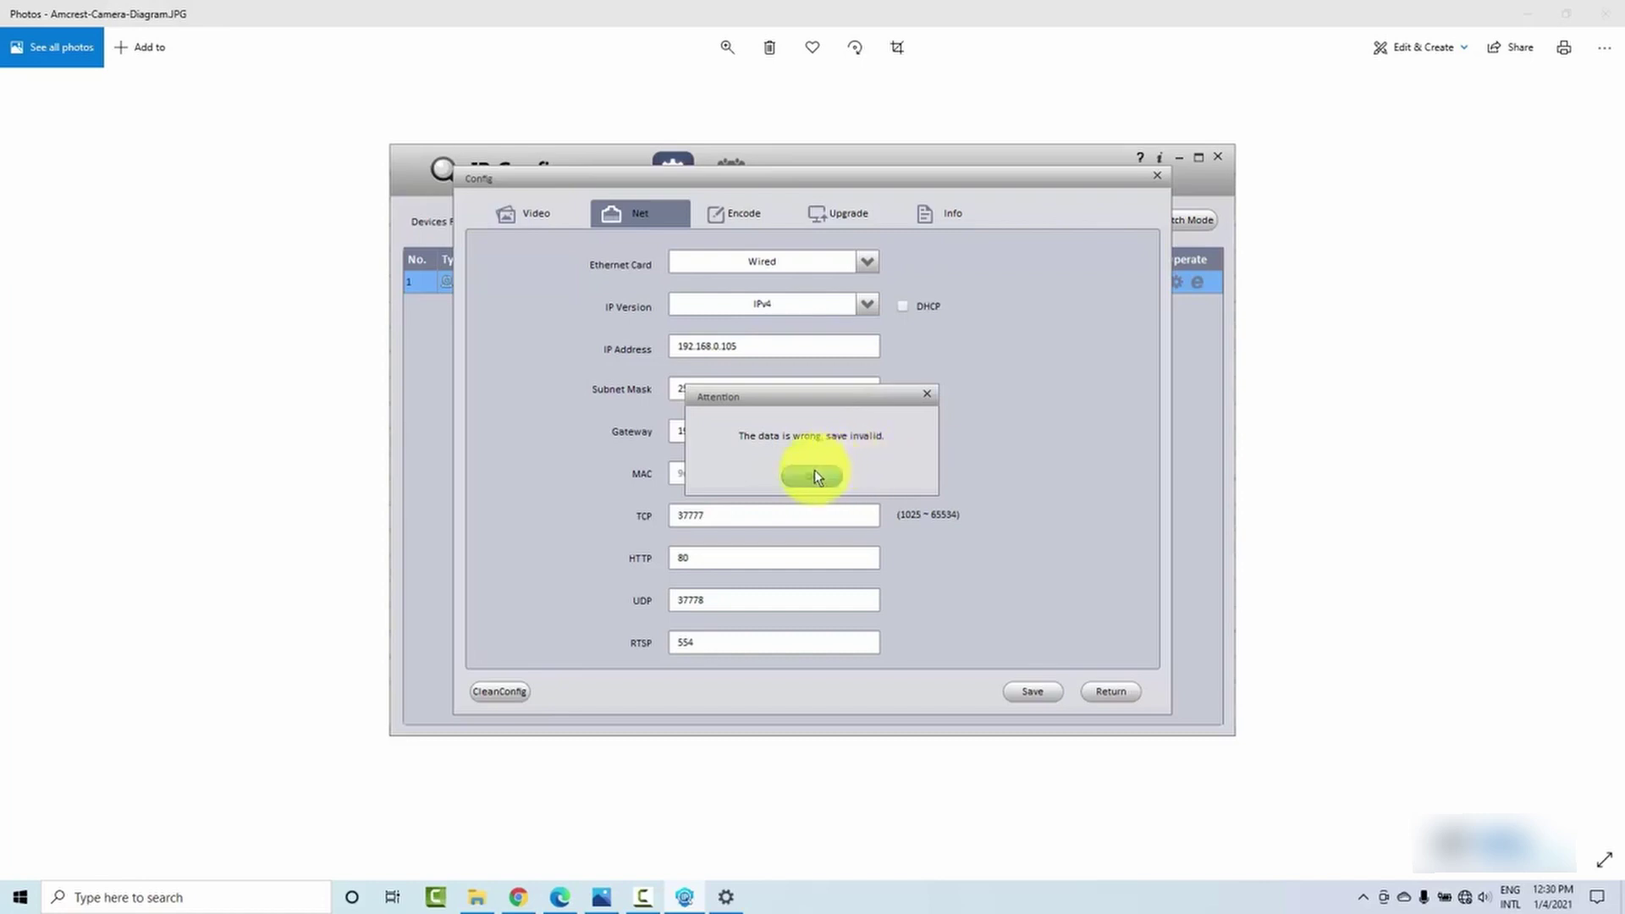
{"action": "left_click", "coordinate": [814, 472]}
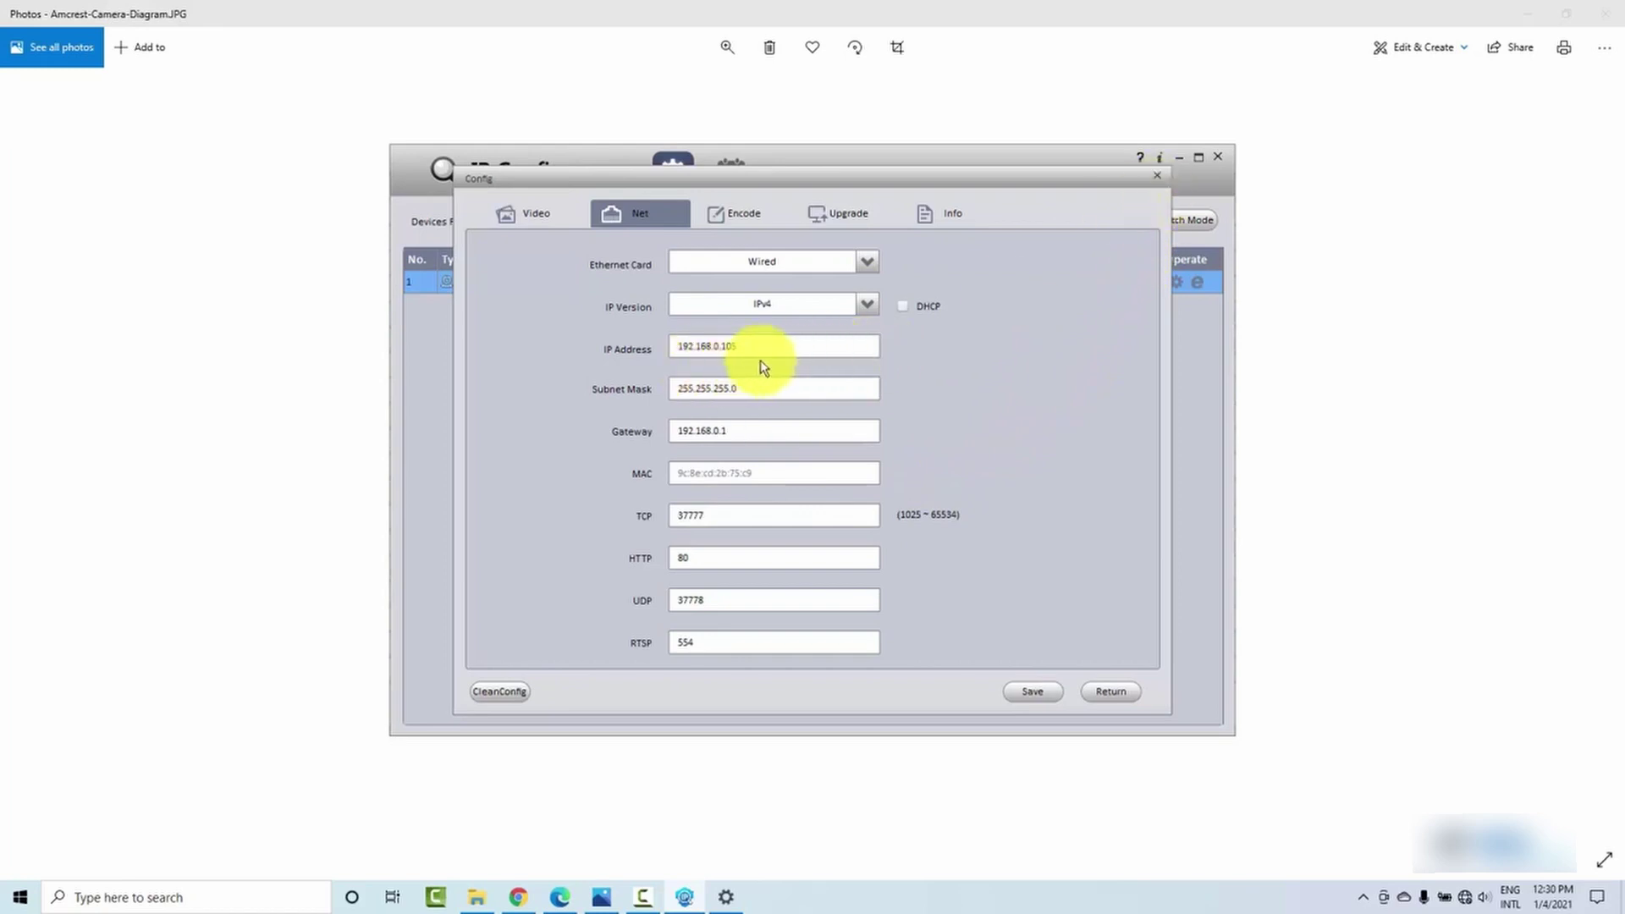
Close Config, refresh the device list to confirm 192.168.0.105, and minimize IP Config.
{"action": "left_click", "coordinate": [1162, 180]}
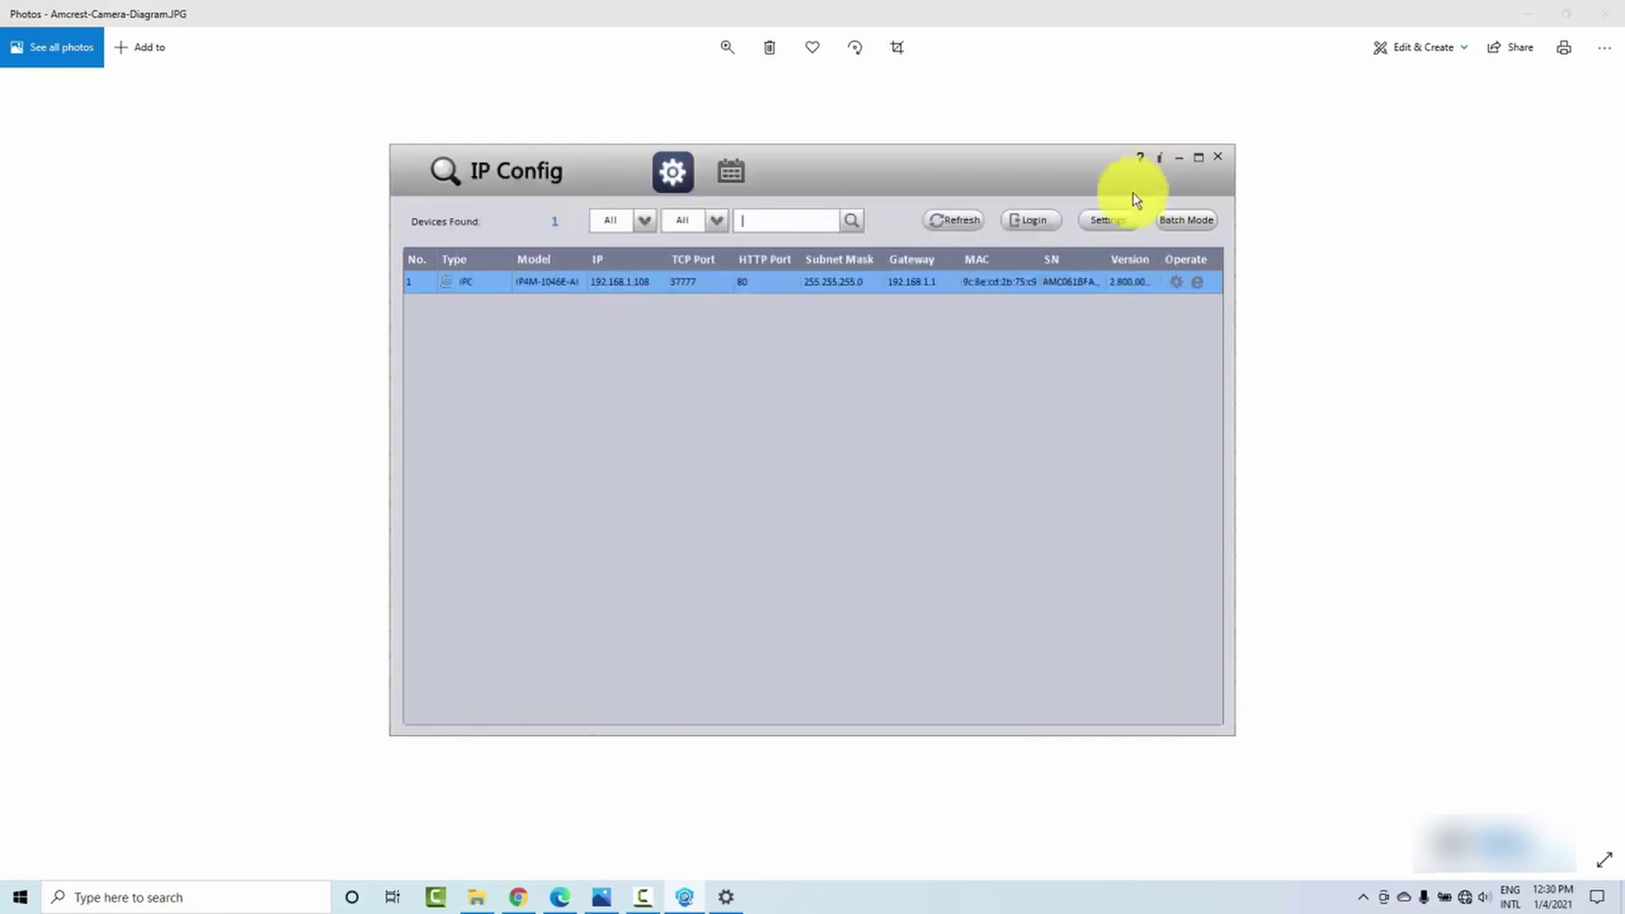
{"action": "left_click", "coordinate": [970, 222]}
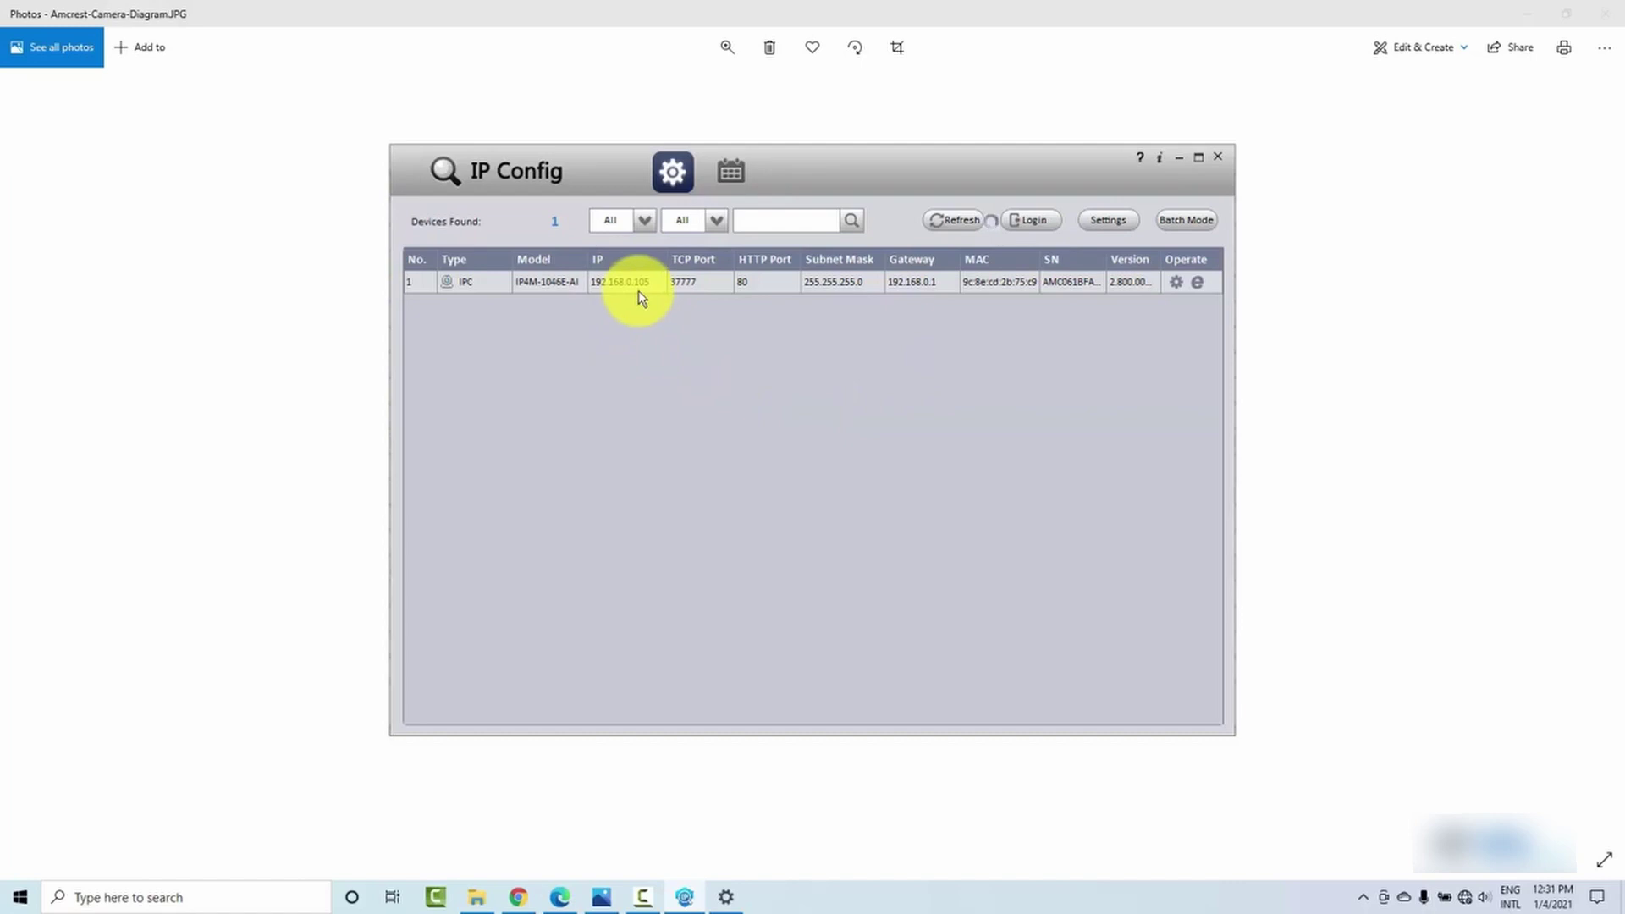
{"action": "left_click", "coordinate": [1181, 159]}
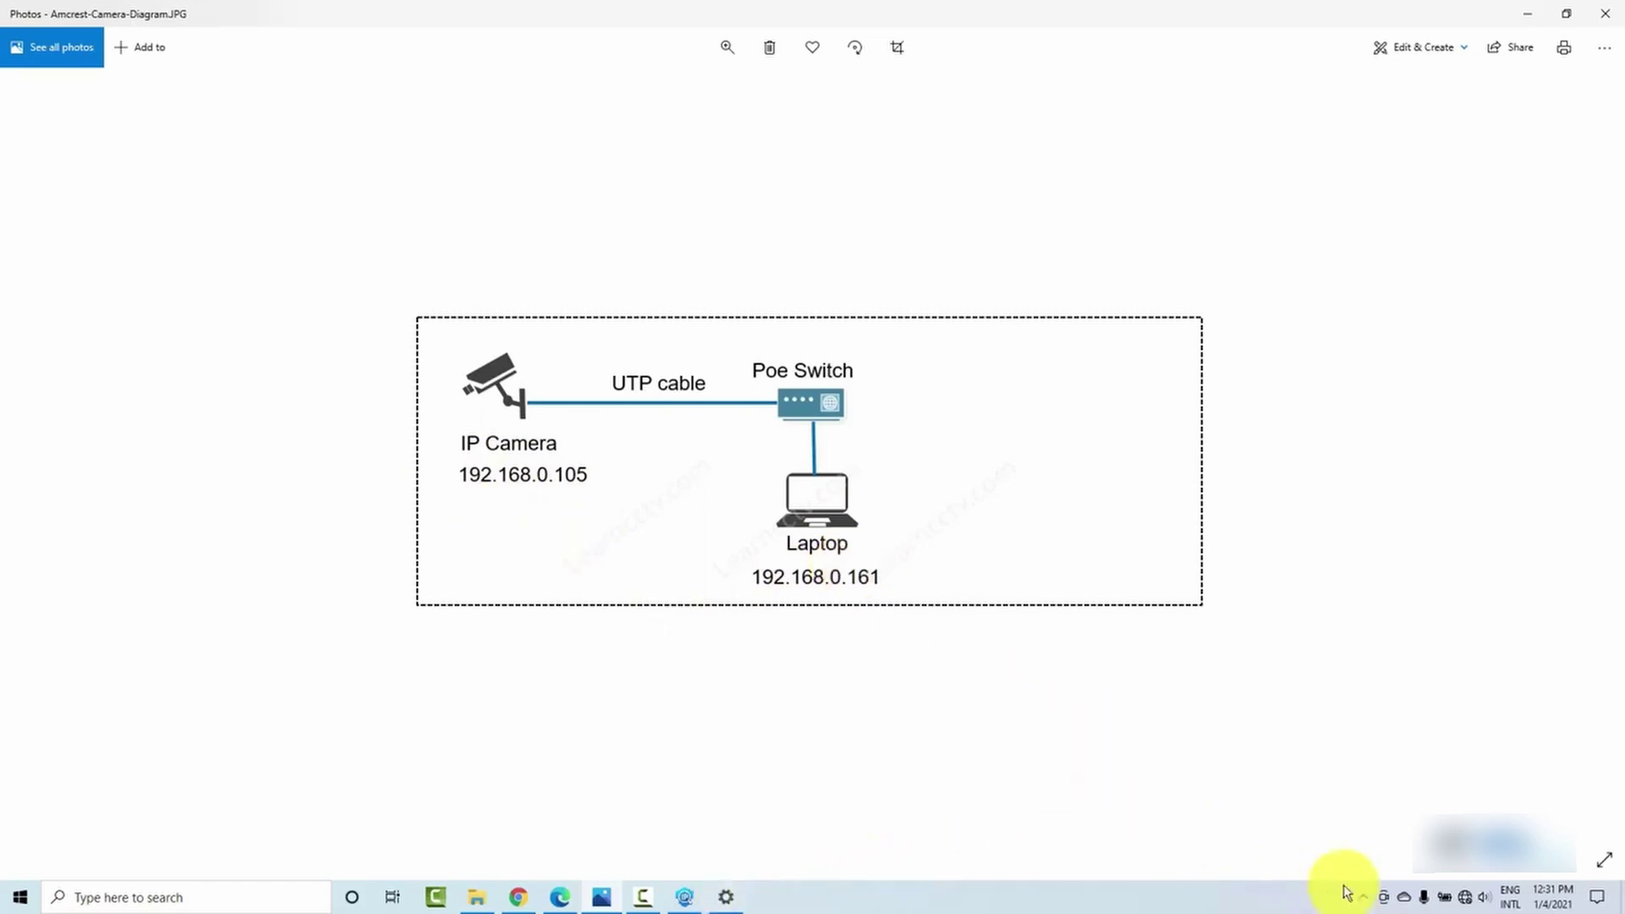
Reach the Ethernet adapter's IPv4 properties through Network & Internet settings.
{"action": "right_click", "coordinate": [1464, 897]}
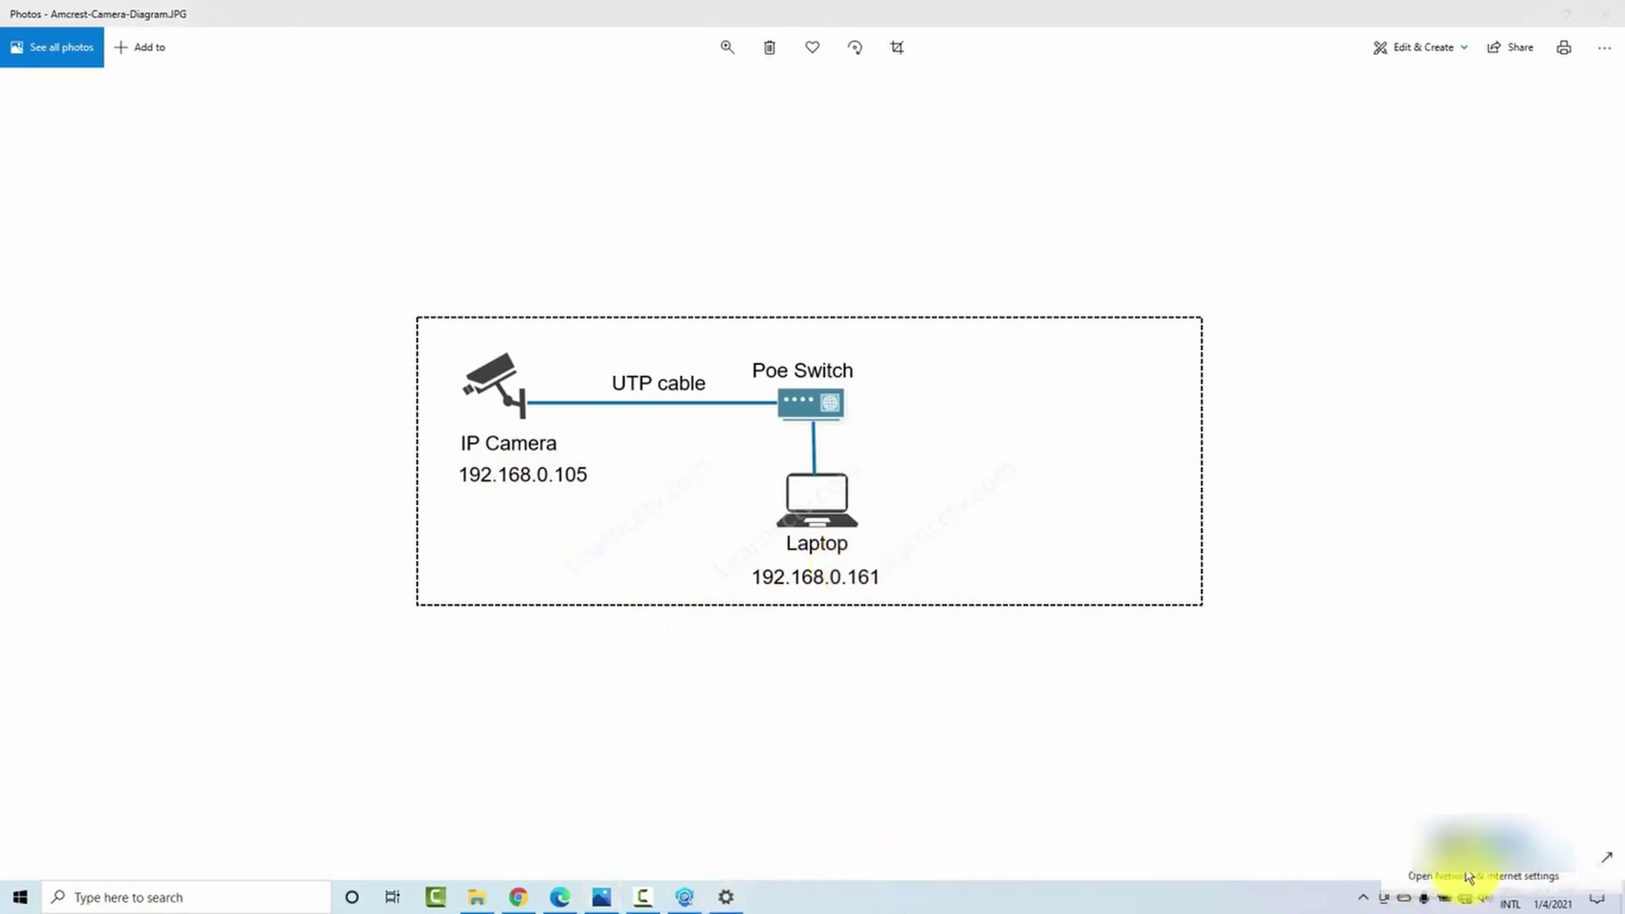
{"action": "left_click", "coordinate": [1468, 878]}
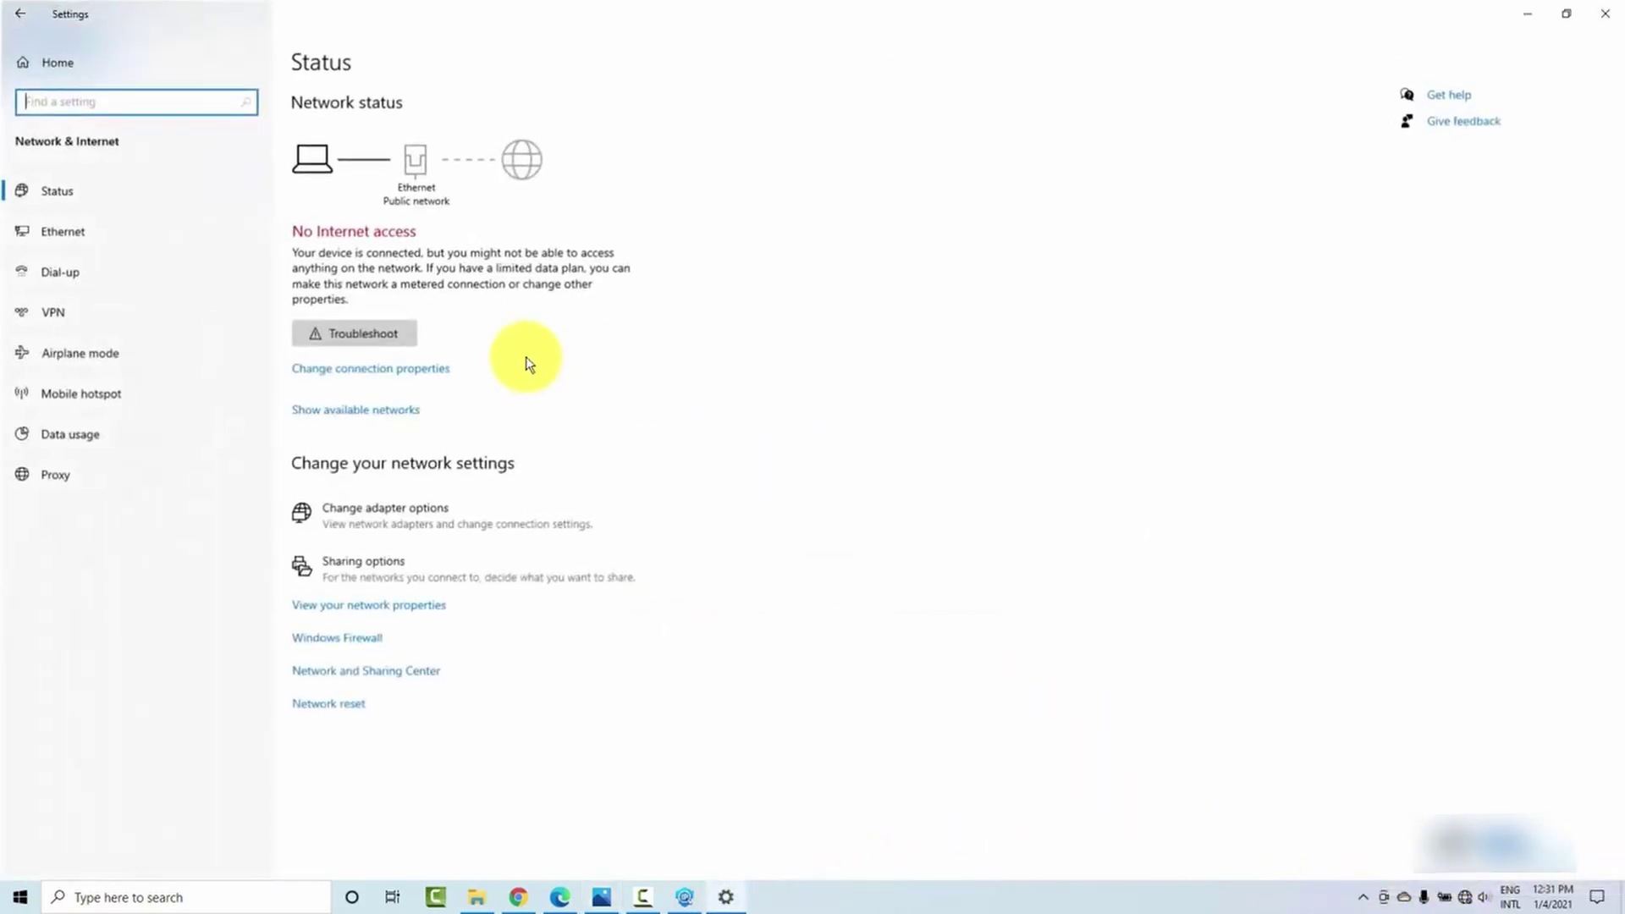
{"action": "left_click", "coordinate": [74, 230]}
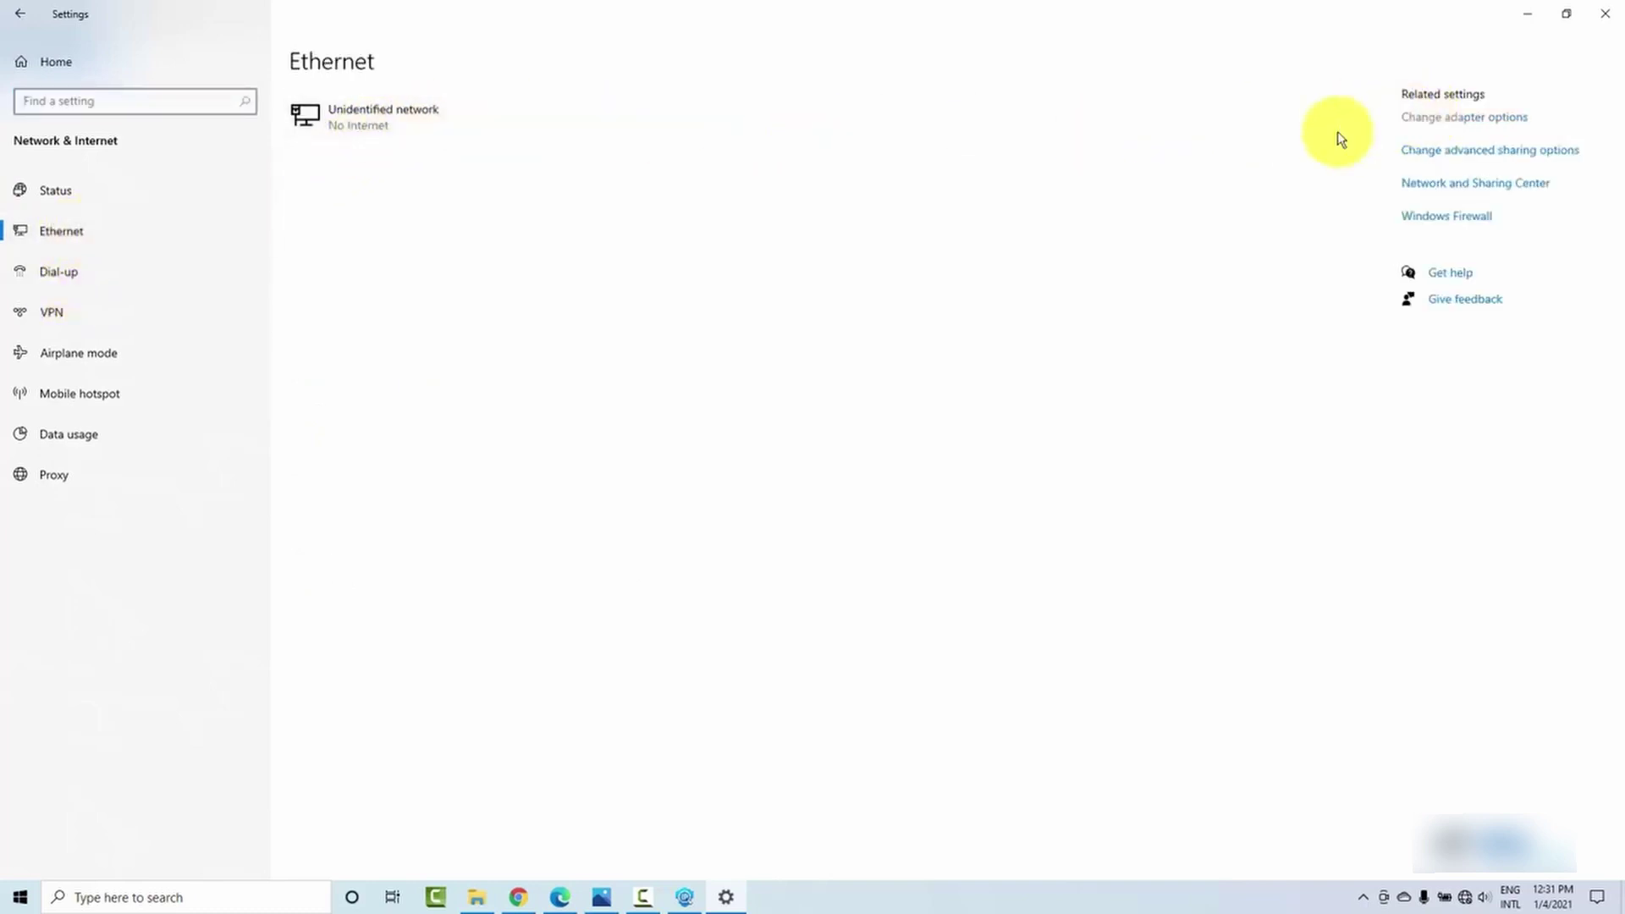
{"action": "right_click", "coordinate": [764, 201]}
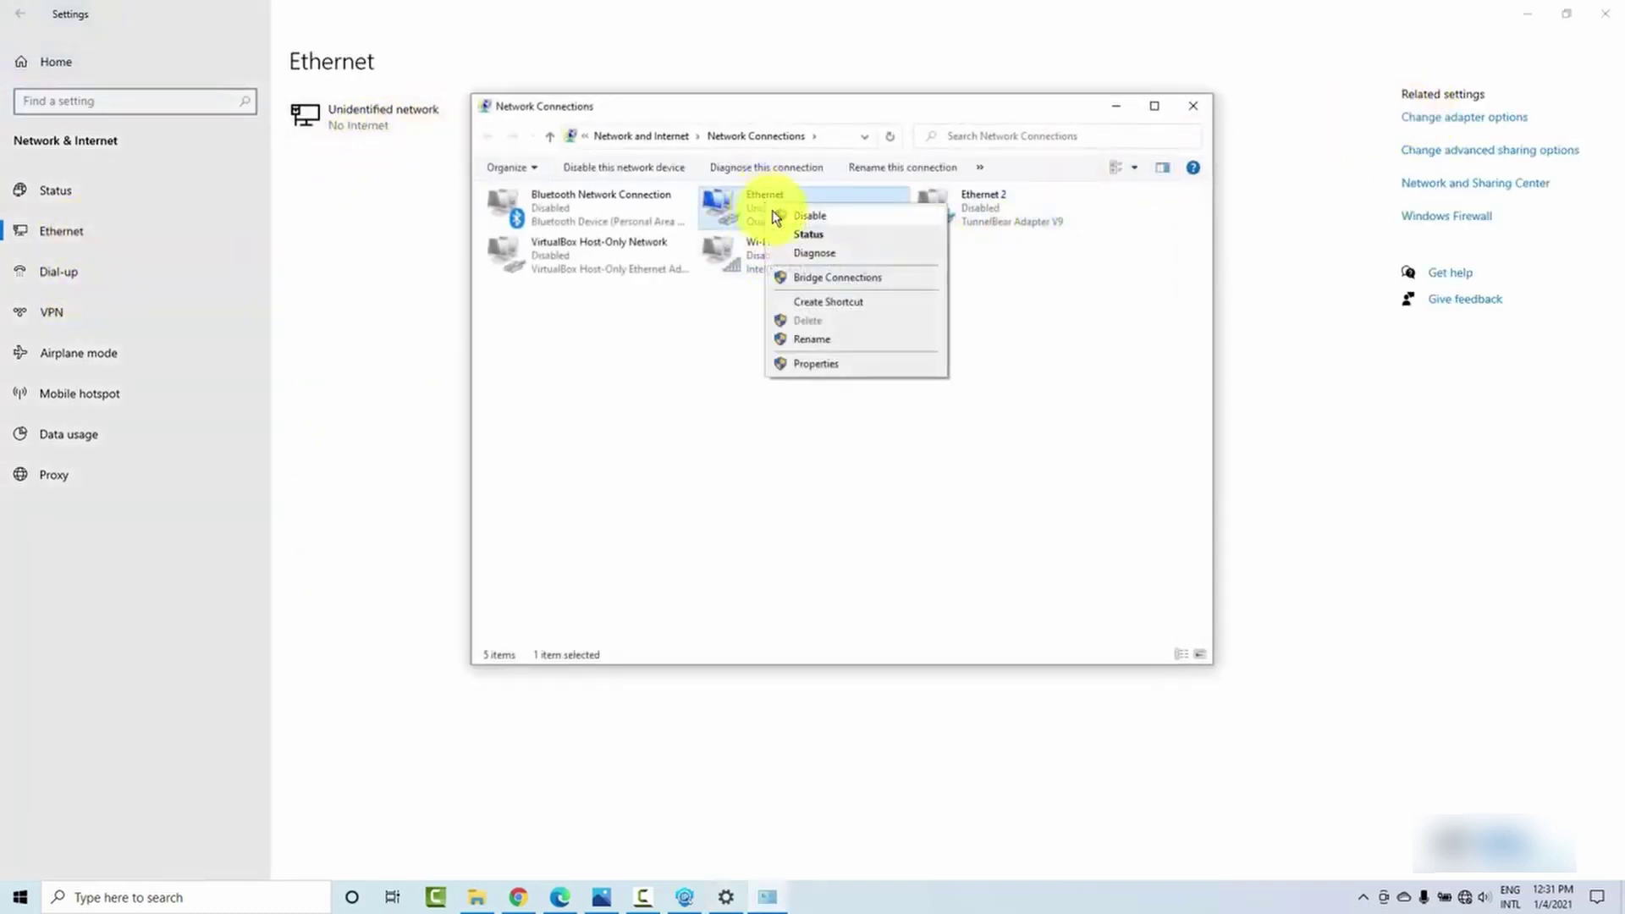
{"action": "left_click", "coordinate": [825, 364]}
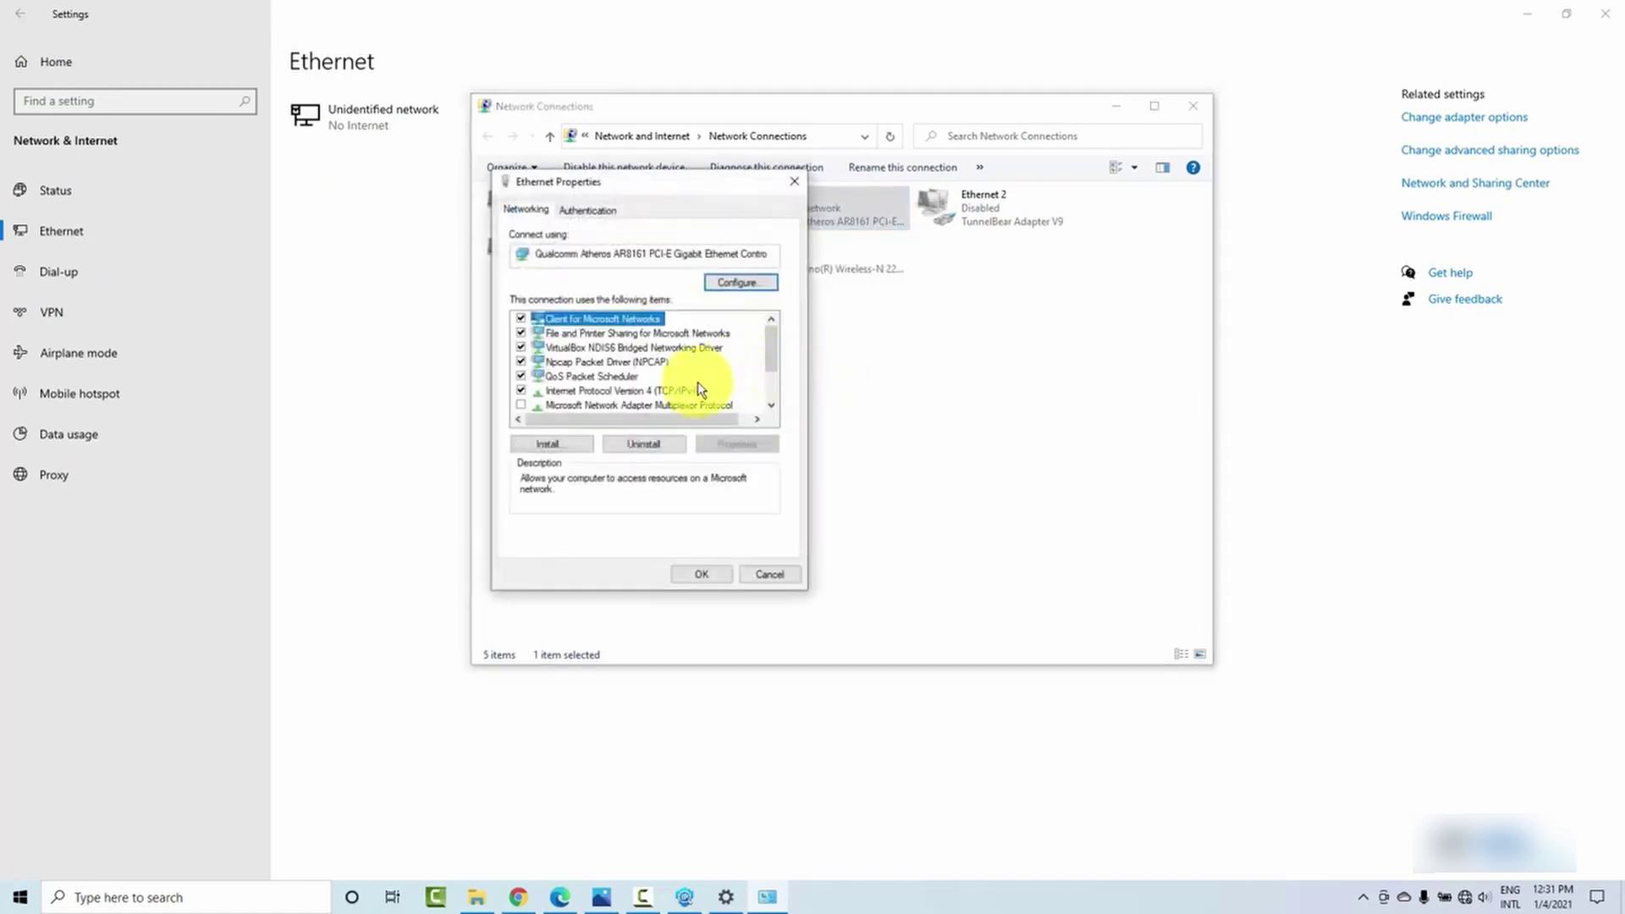
{"action": "double_click", "coordinate": [642, 390]}
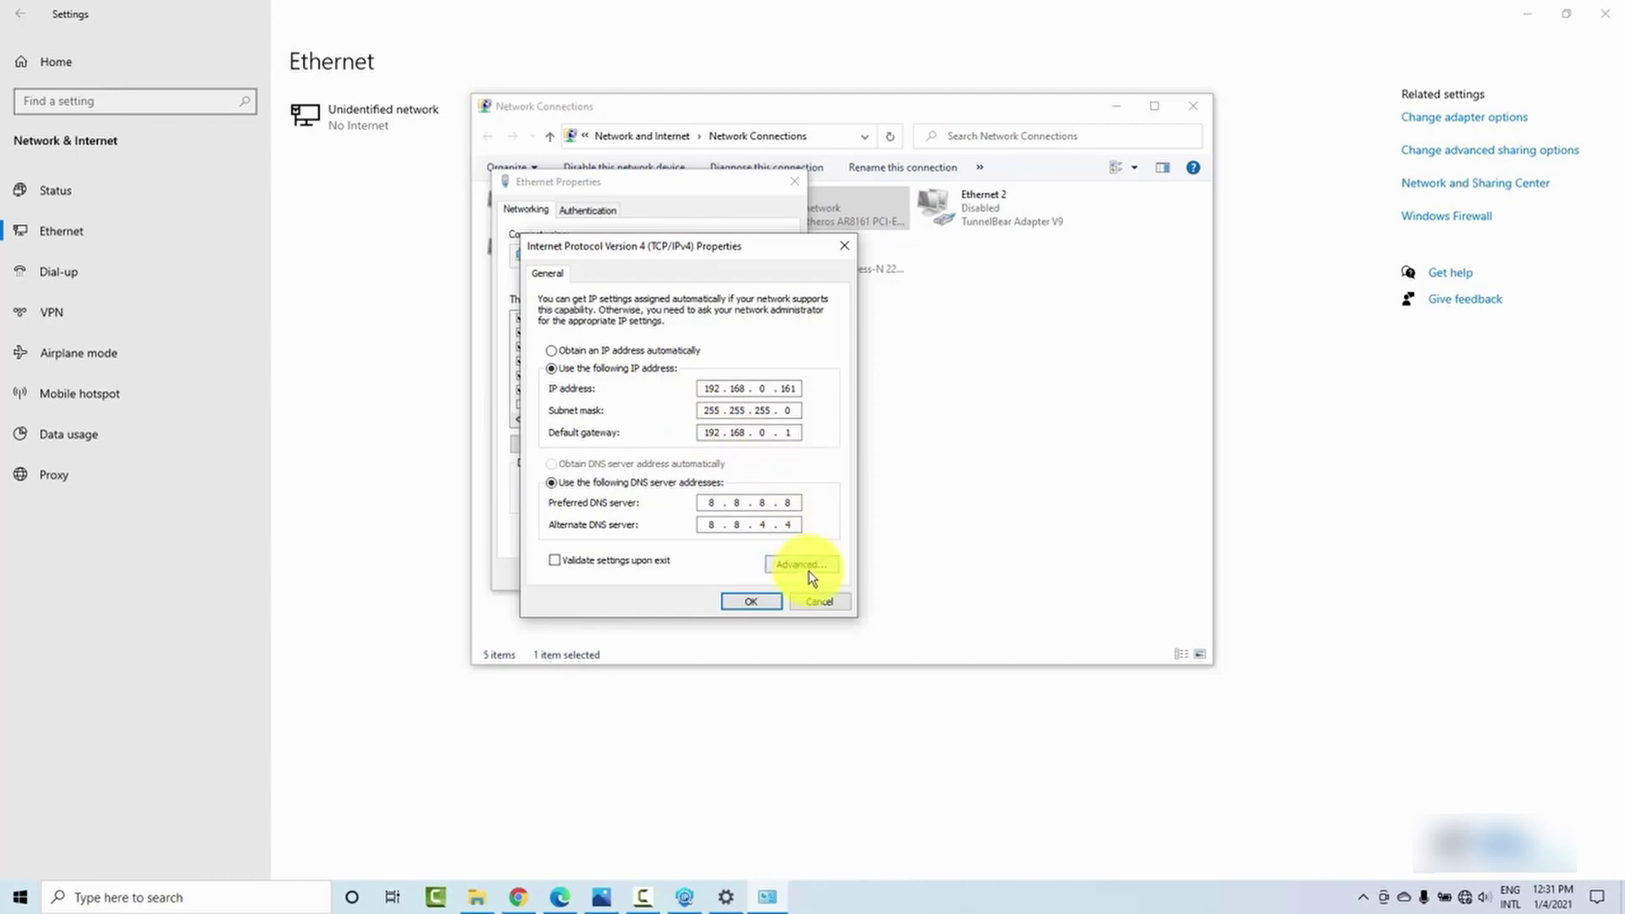
Remove the extra 192.168.1.161 address, confirm the dialogs, and close the network windows.
{"action": "left_click", "coordinate": [804, 567]}
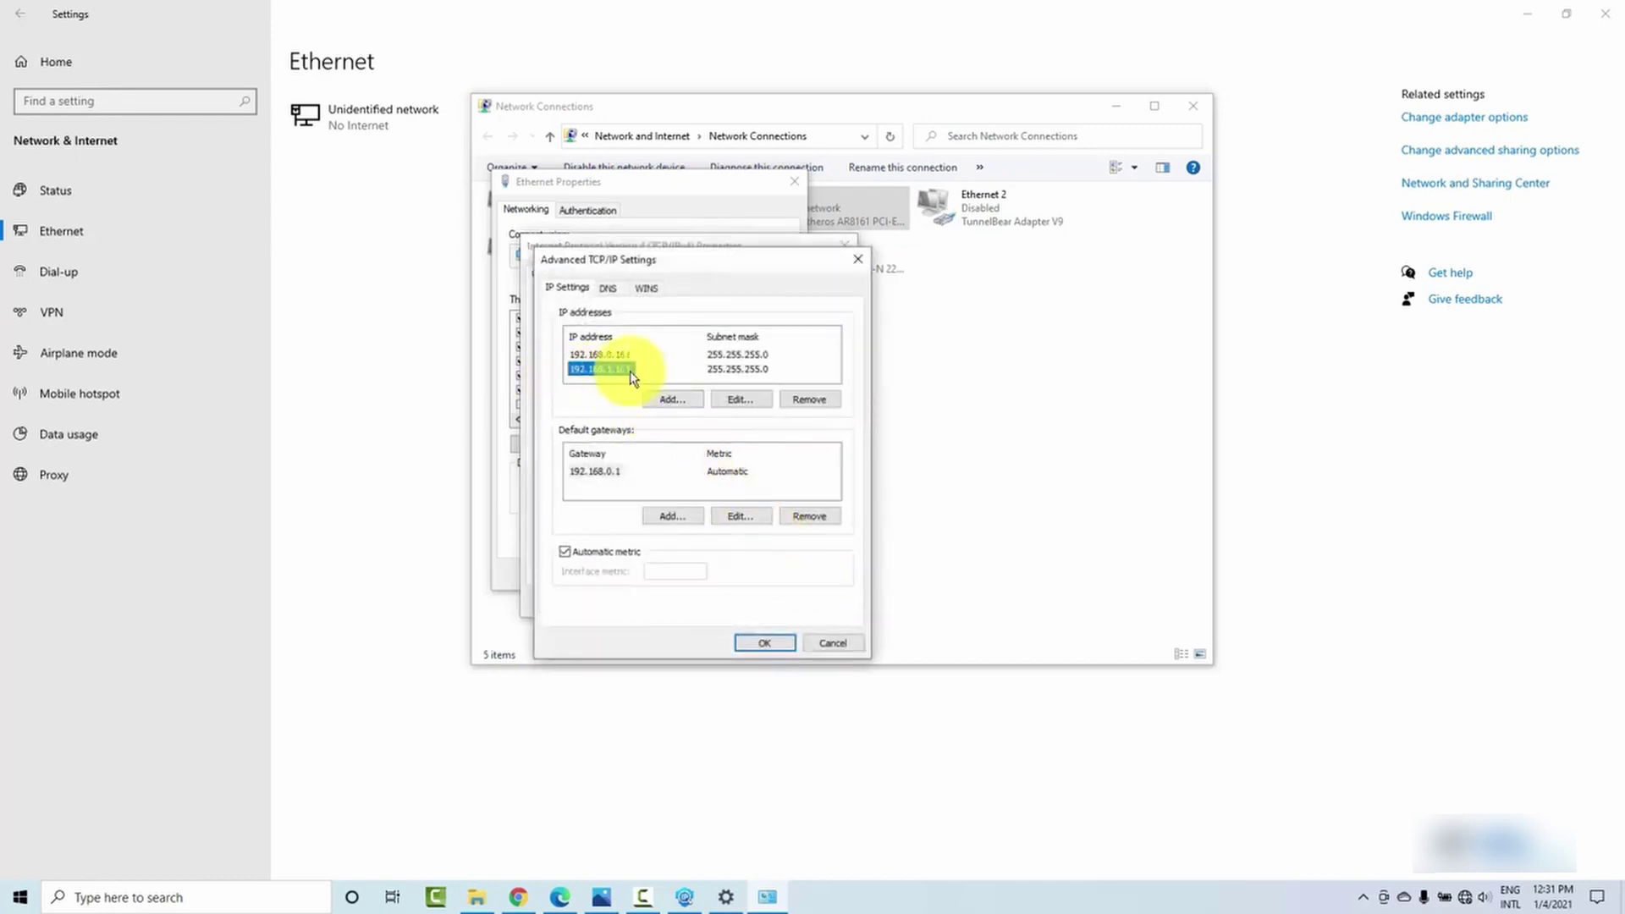
{"action": "left_click", "coordinate": [792, 401]}
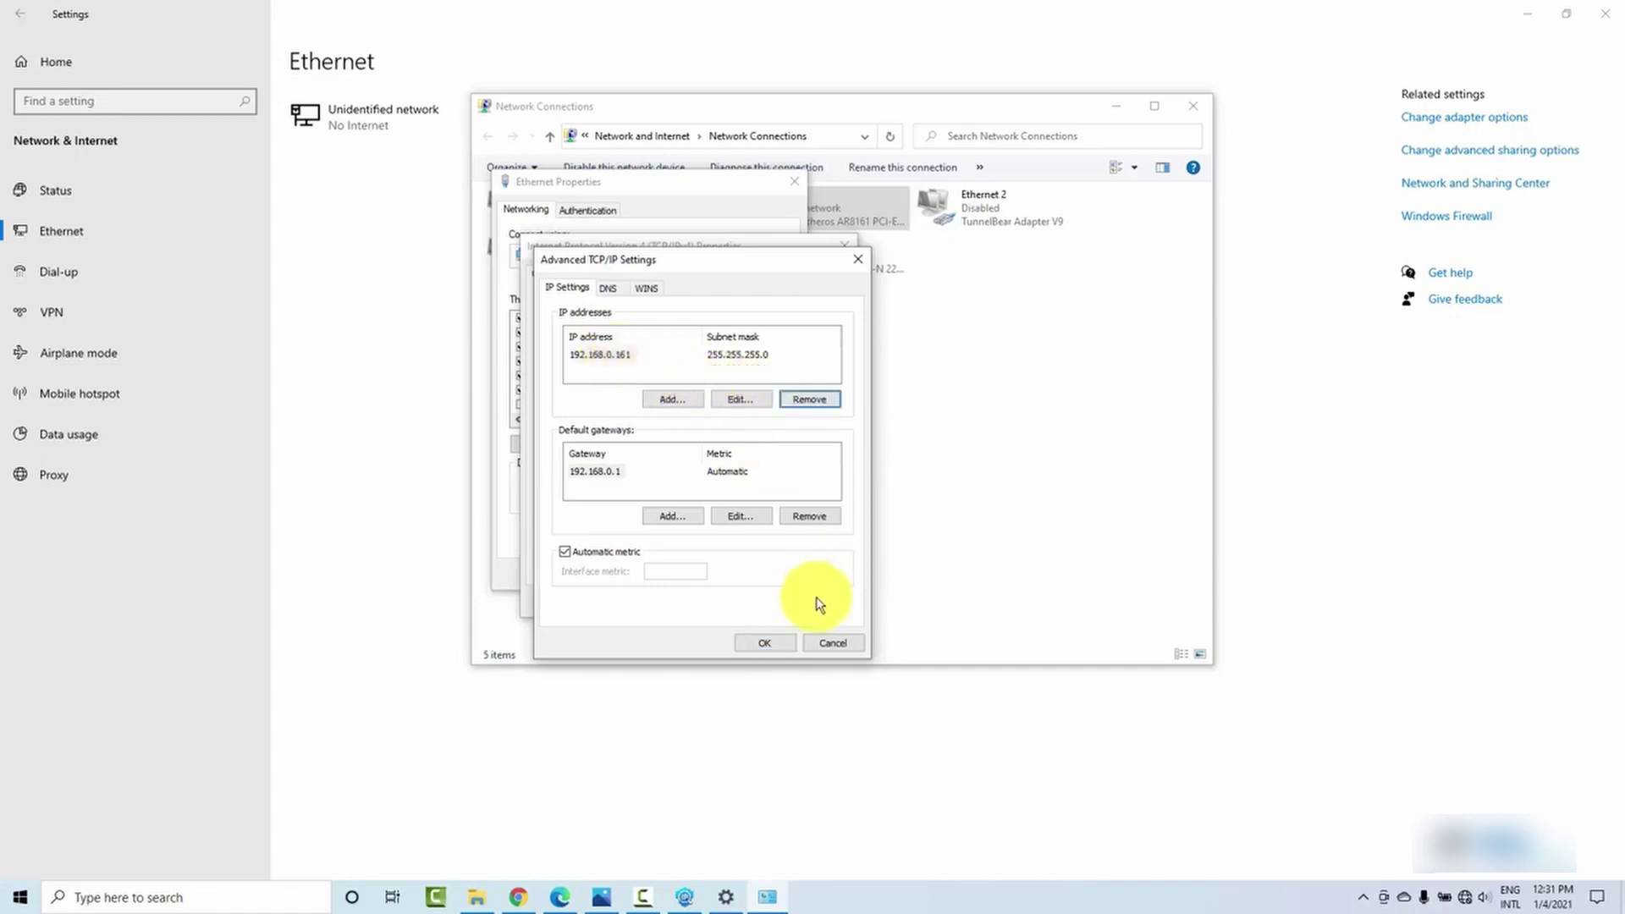
{"action": "left_click", "coordinate": [766, 645]}
{"action": "left_click", "coordinate": [754, 600]}
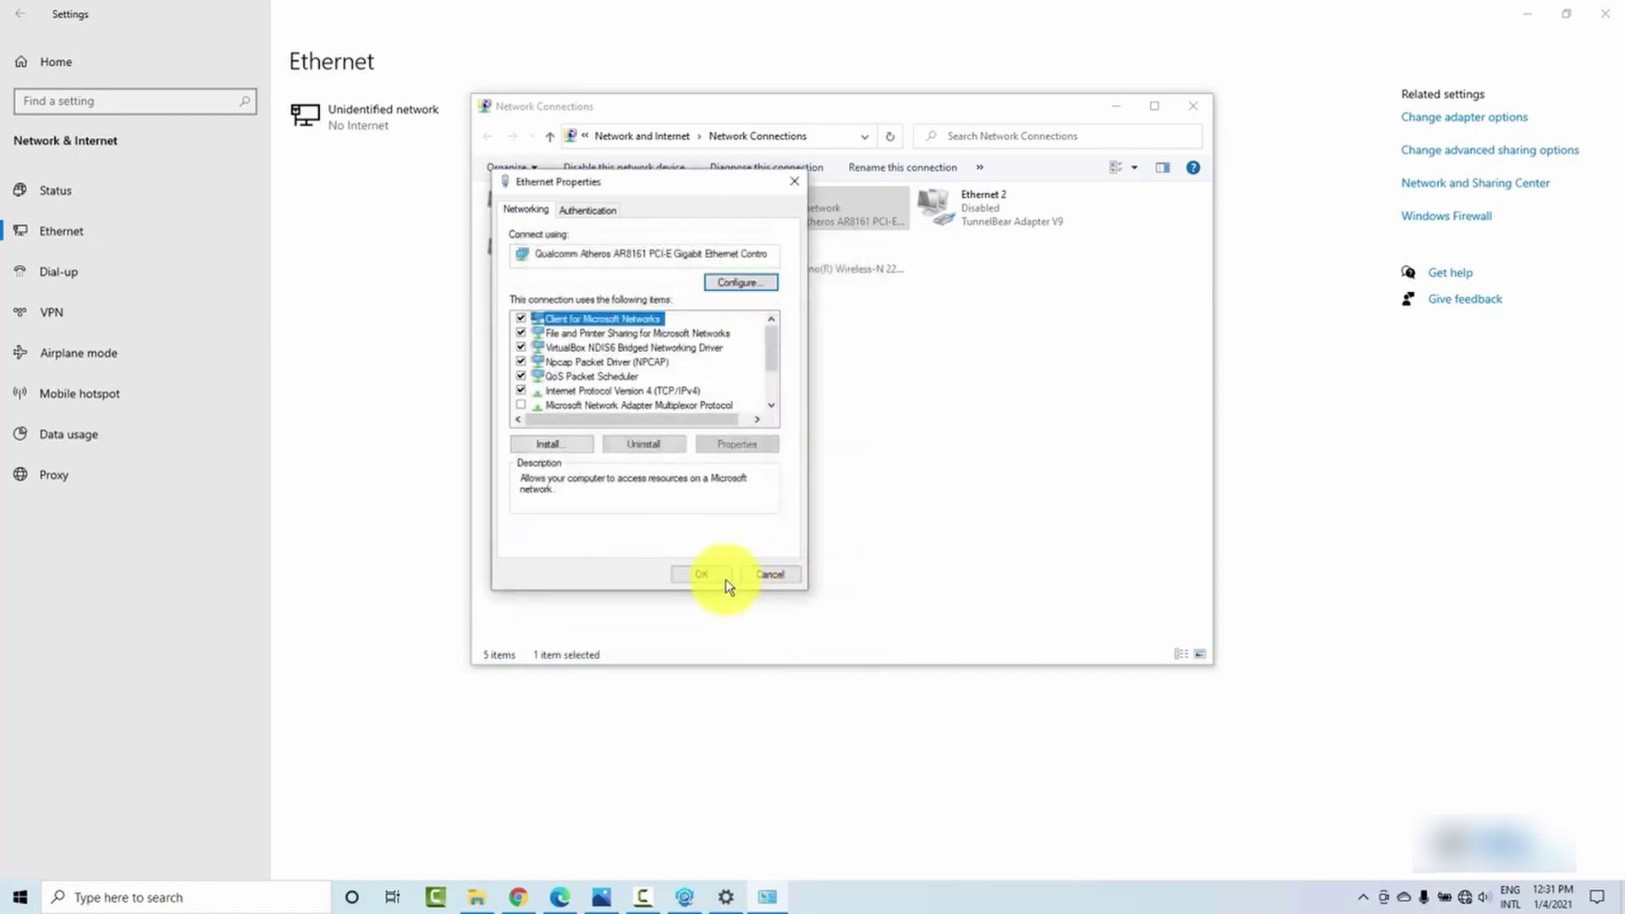
{"action": "left_click", "coordinate": [1202, 110]}
{"action": "left_click", "coordinate": [1604, 14]}
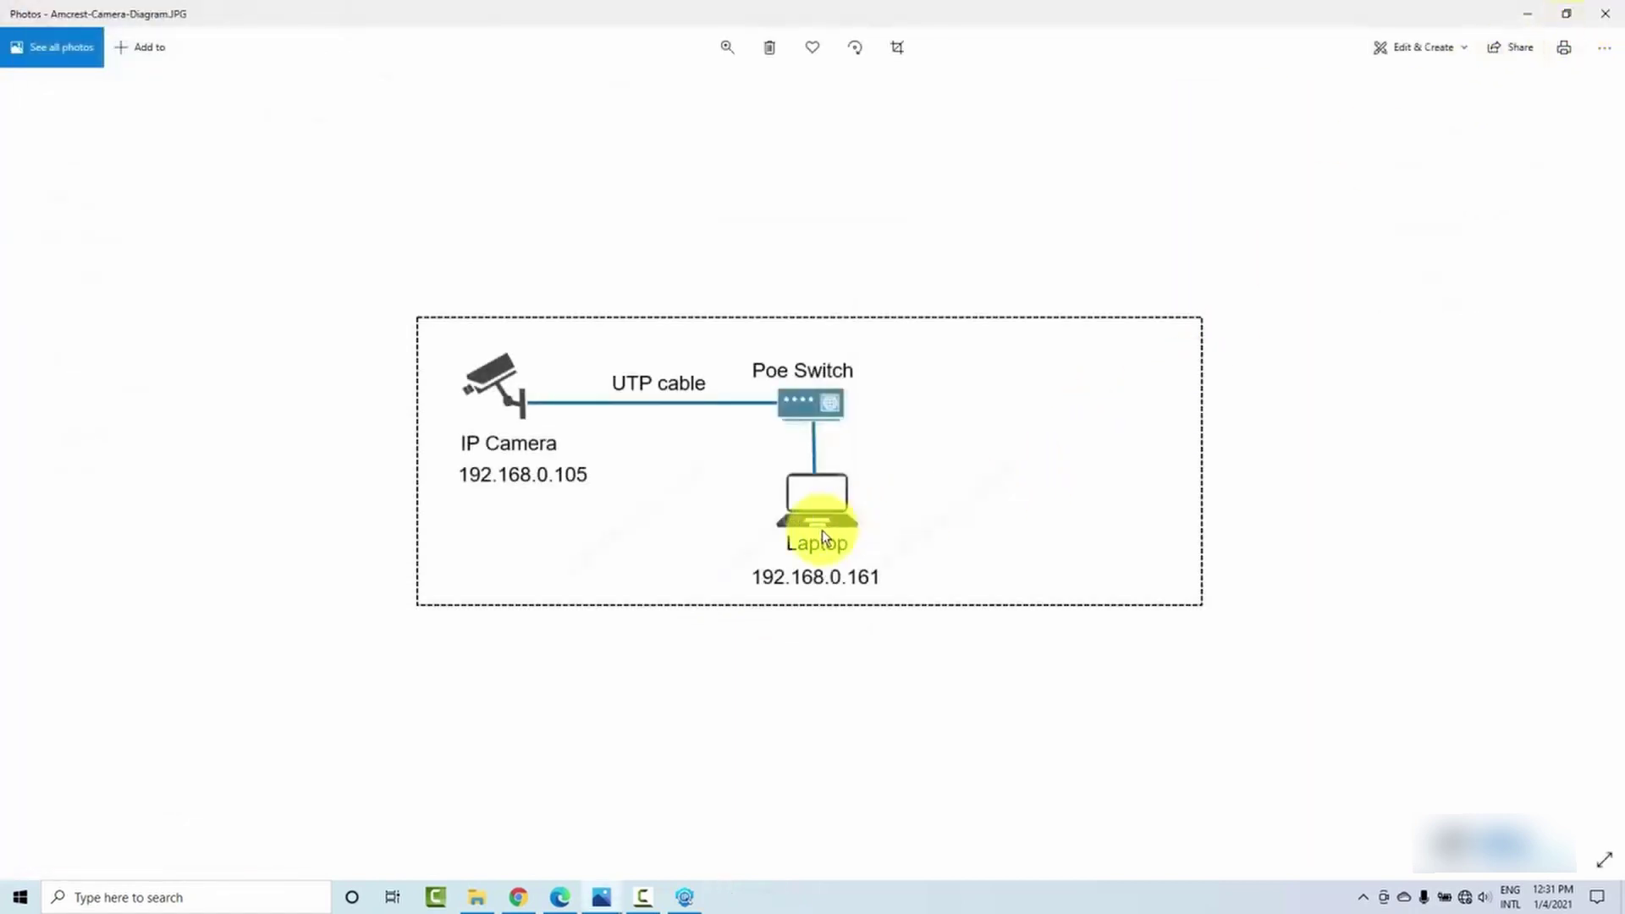
Log in to the camera at 192.168.0.105 in IP Config.
{"action": "left_click", "coordinate": [685, 897]}
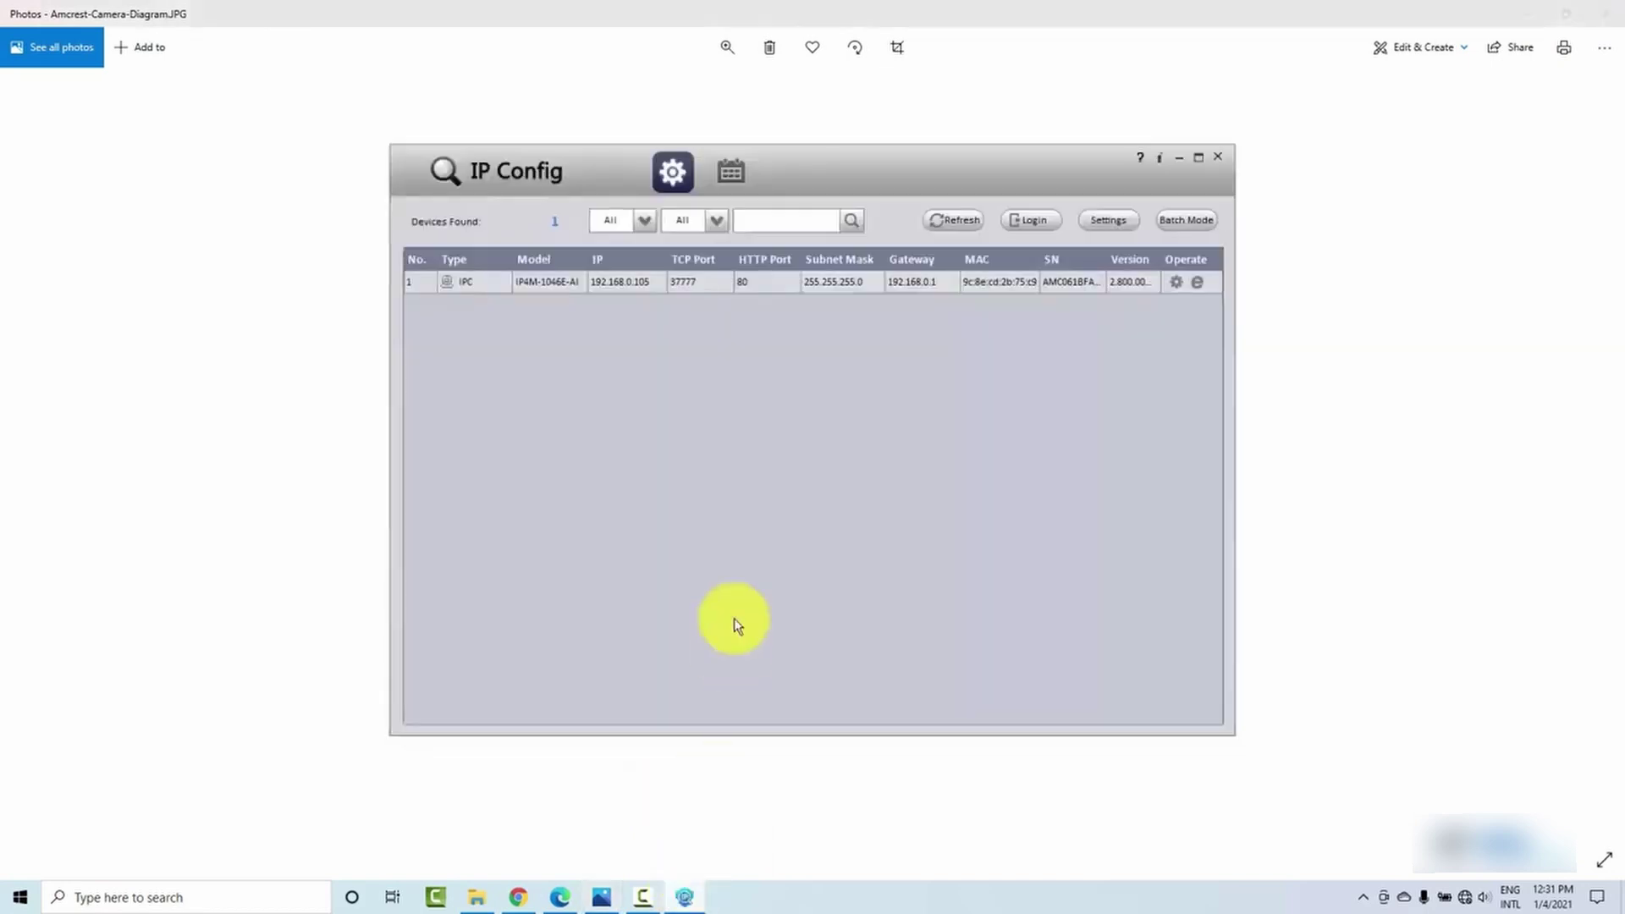
{"action": "left_click", "coordinate": [831, 281]}
{"action": "left_click", "coordinate": [1035, 217]}
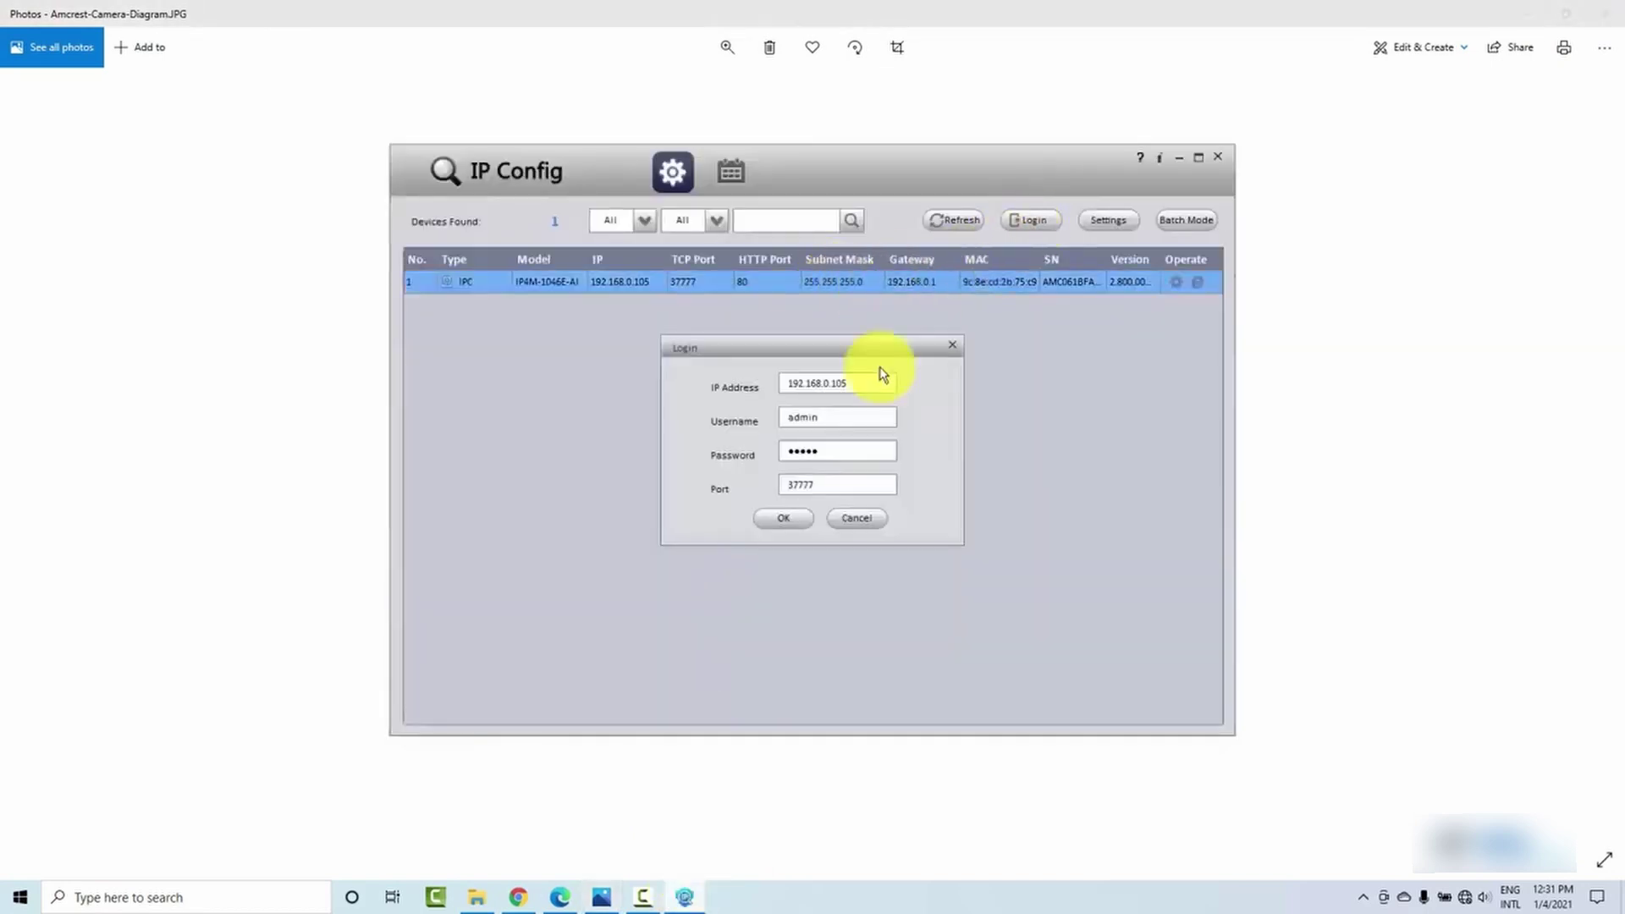
{"action": "left_click", "coordinate": [785, 521]}
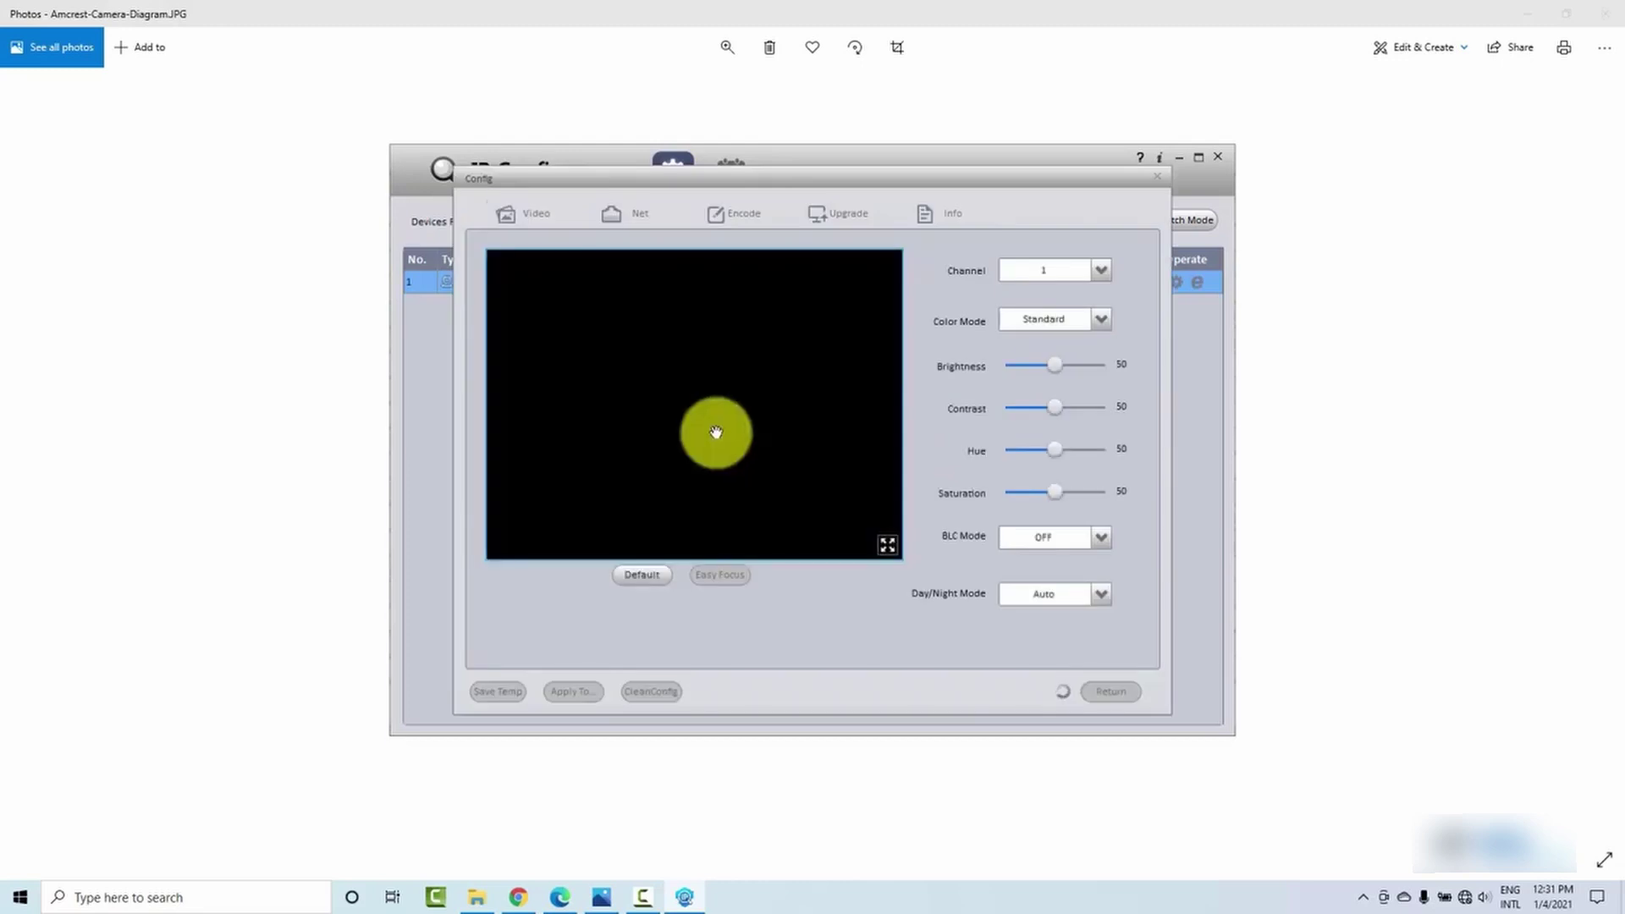
Review the Net, Encode, Upgrade and Info tabs, then close Config and exit IP Config.
{"action": "left_click", "coordinate": [645, 211]}
{"action": "left_click", "coordinate": [742, 206]}
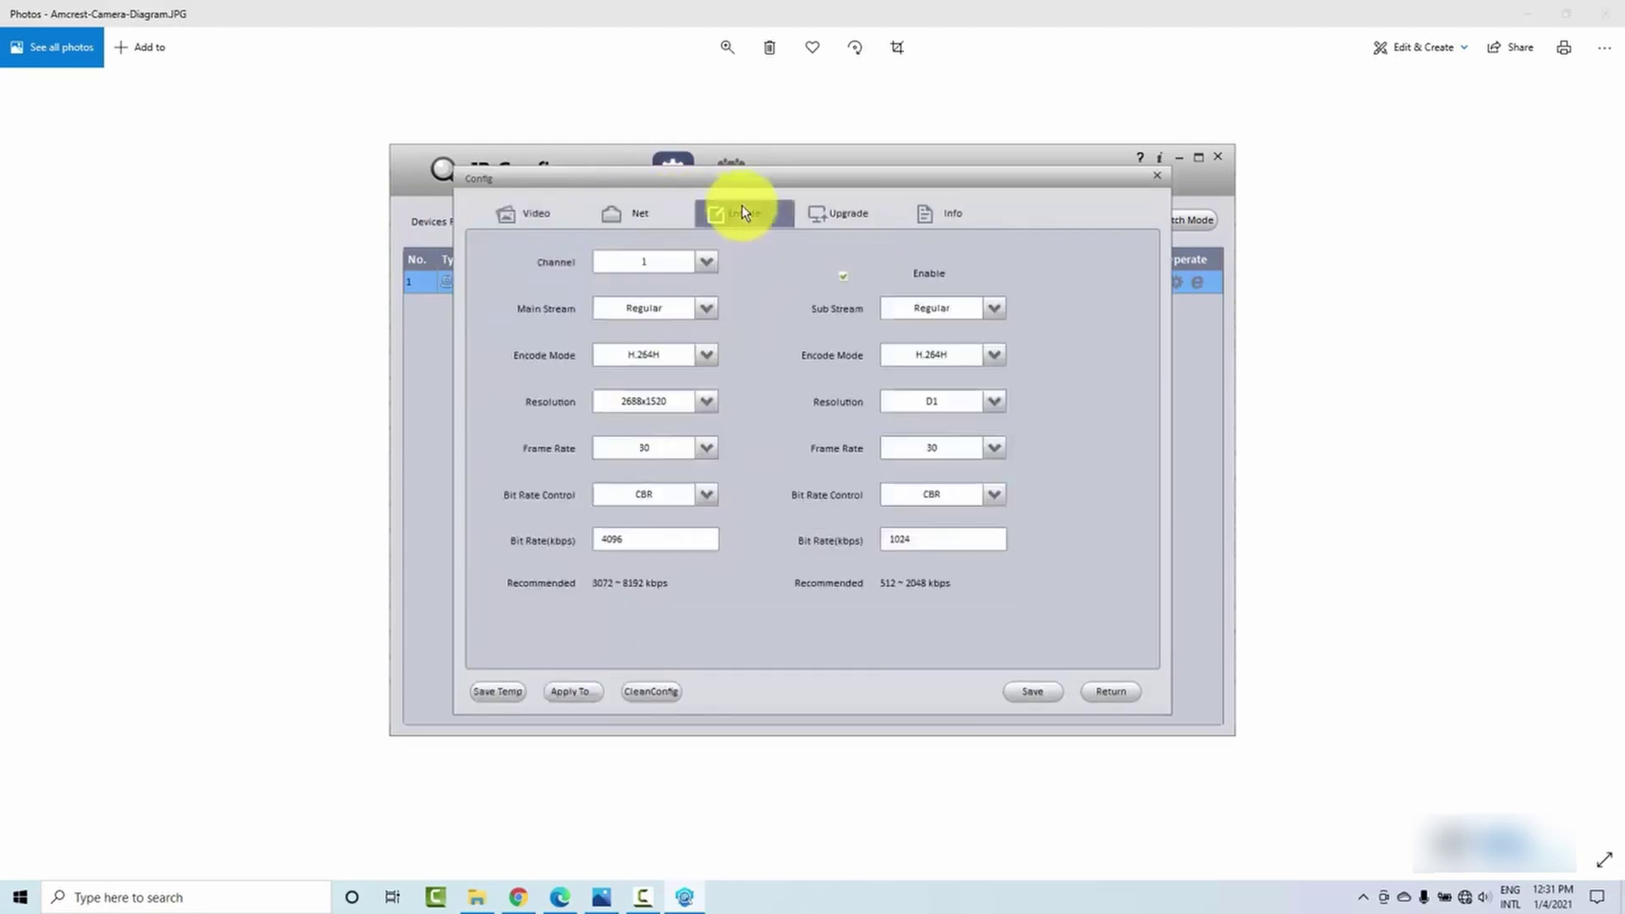
{"action": "left_click", "coordinate": [839, 212]}
{"action": "left_click", "coordinate": [948, 214]}
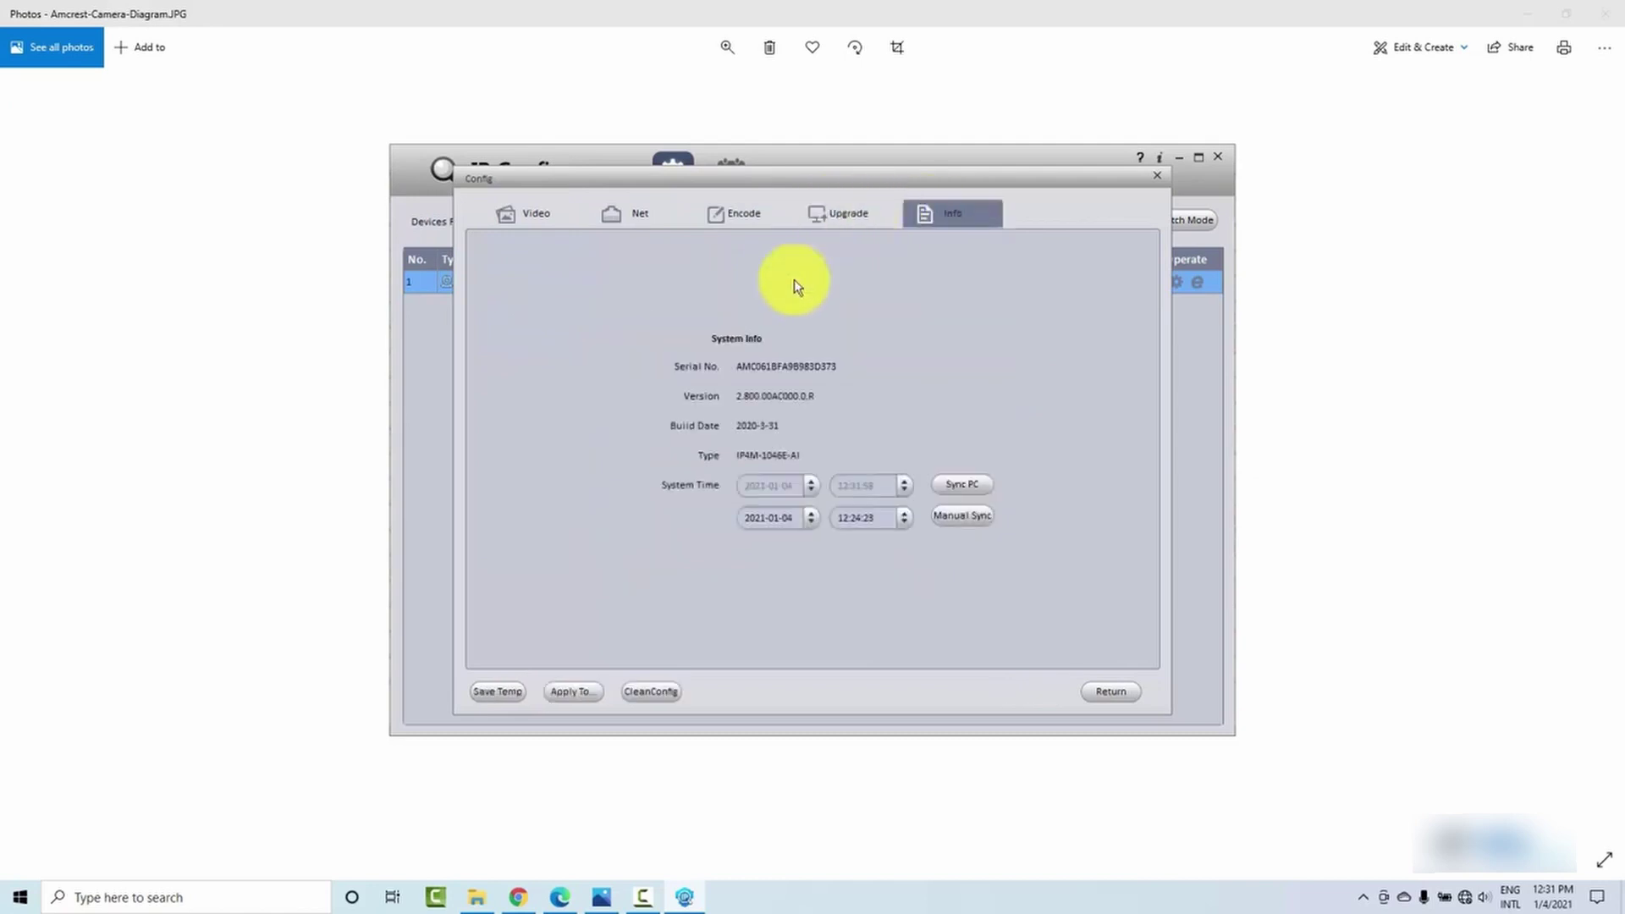
{"action": "left_click", "coordinate": [1158, 178]}
{"action": "left_click", "coordinate": [1219, 161]}
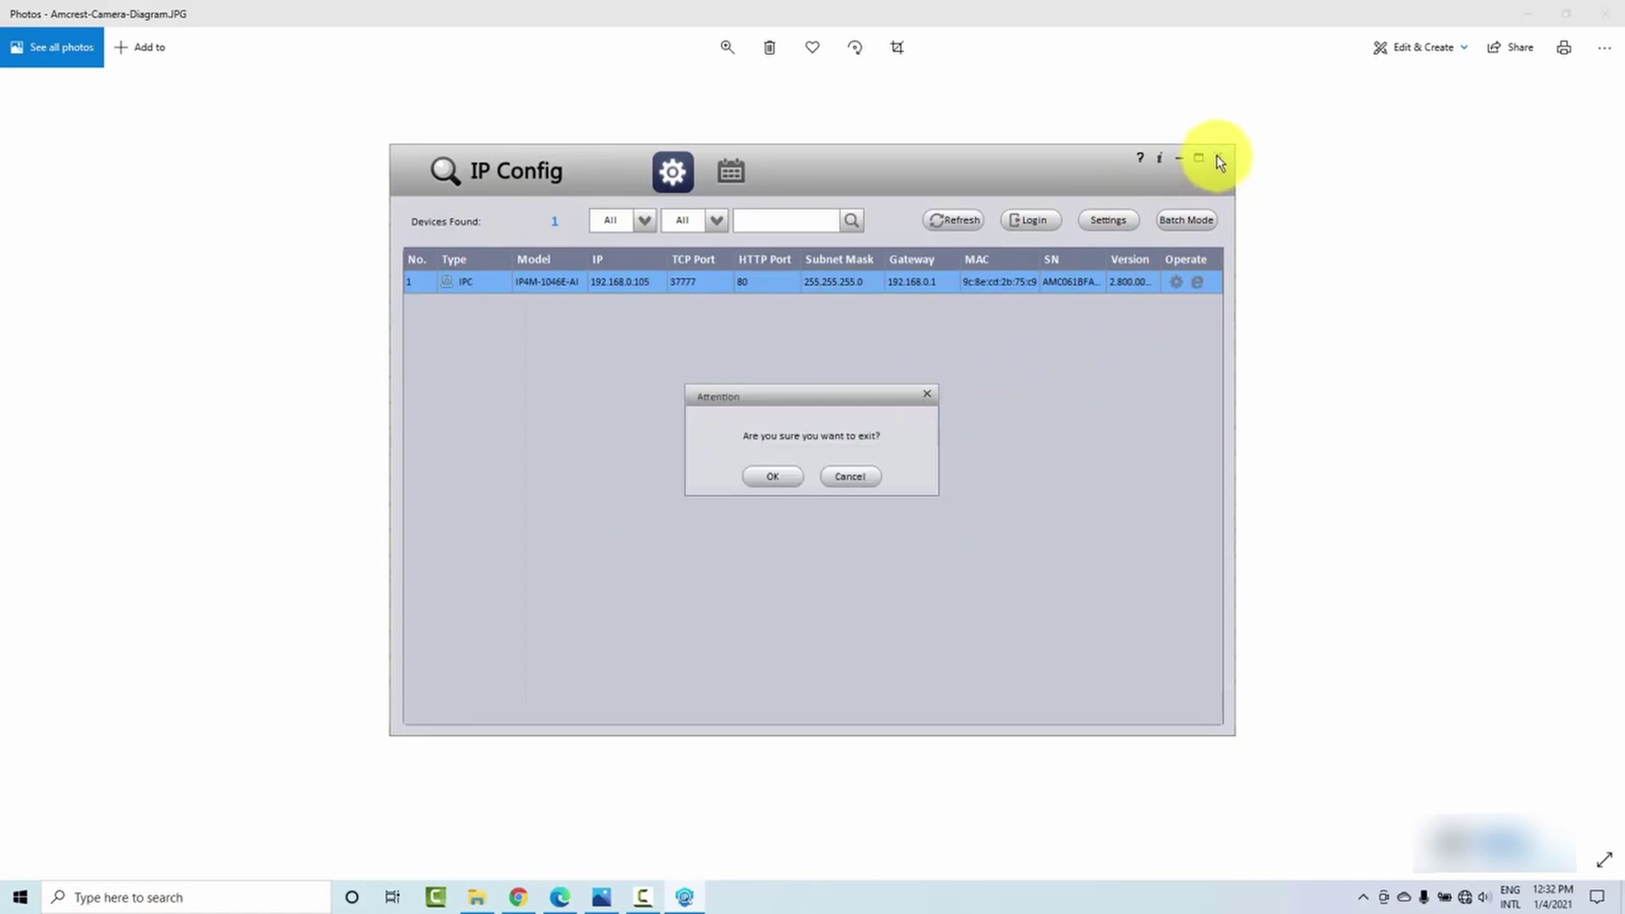
{"action": "left_click", "coordinate": [775, 476]}
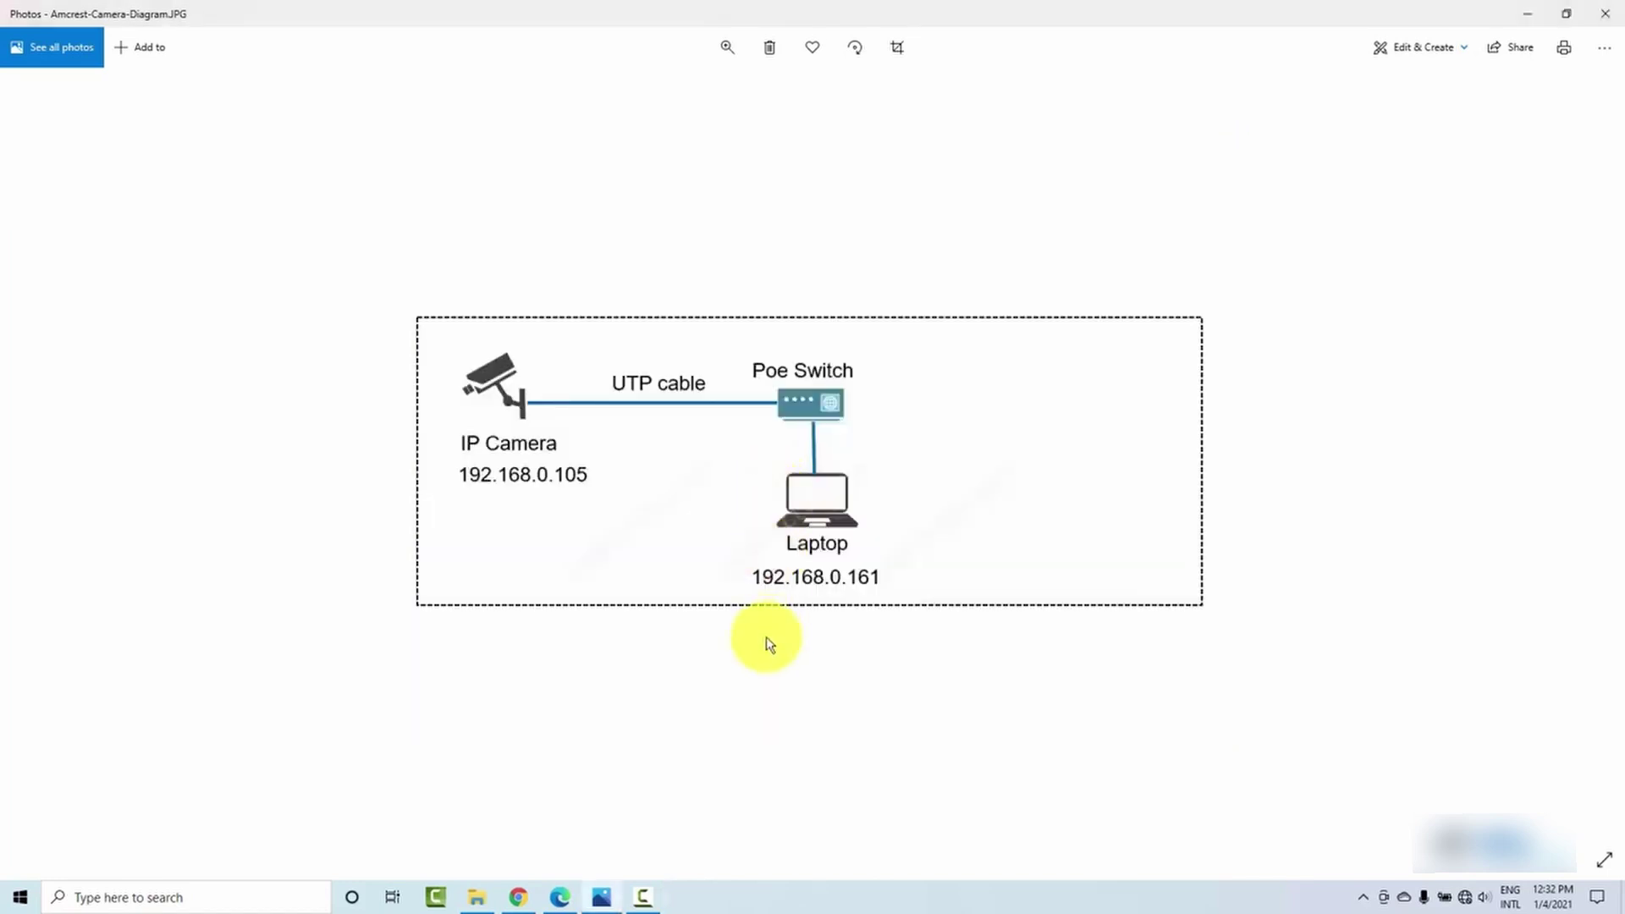
Go to 192.168.0.105 in Chrome and sign in to the camera's web login with its current password.
{"action": "left_click", "coordinate": [519, 898]}
{"action": "left_click", "coordinate": [382, 44]}
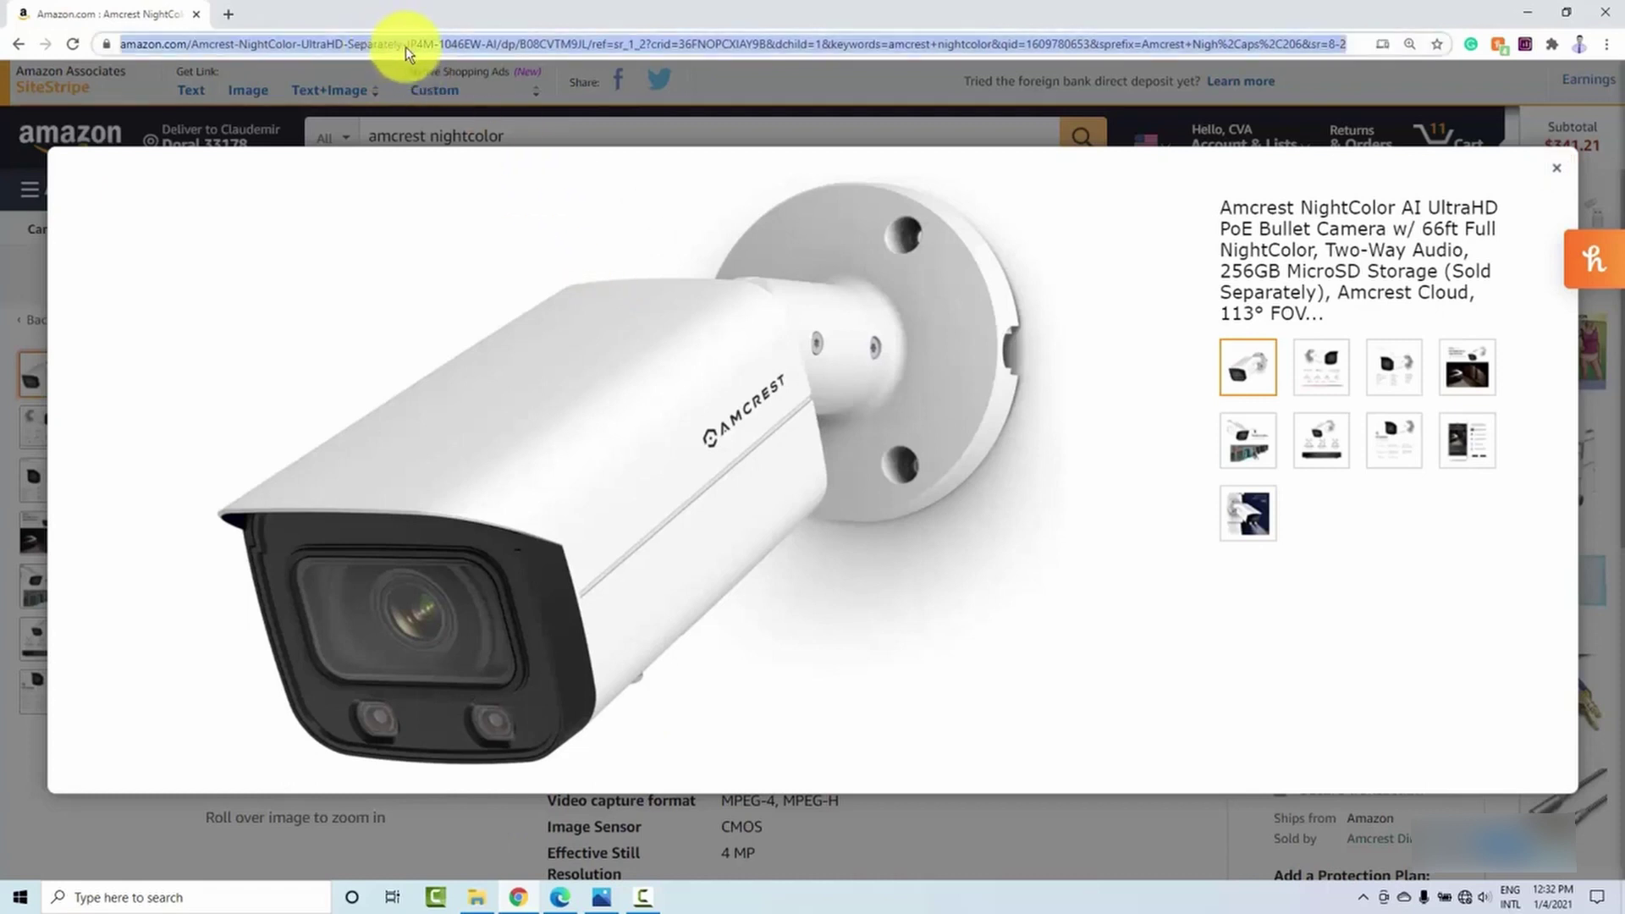
{"action": "type", "text": "192.168.0.105"}
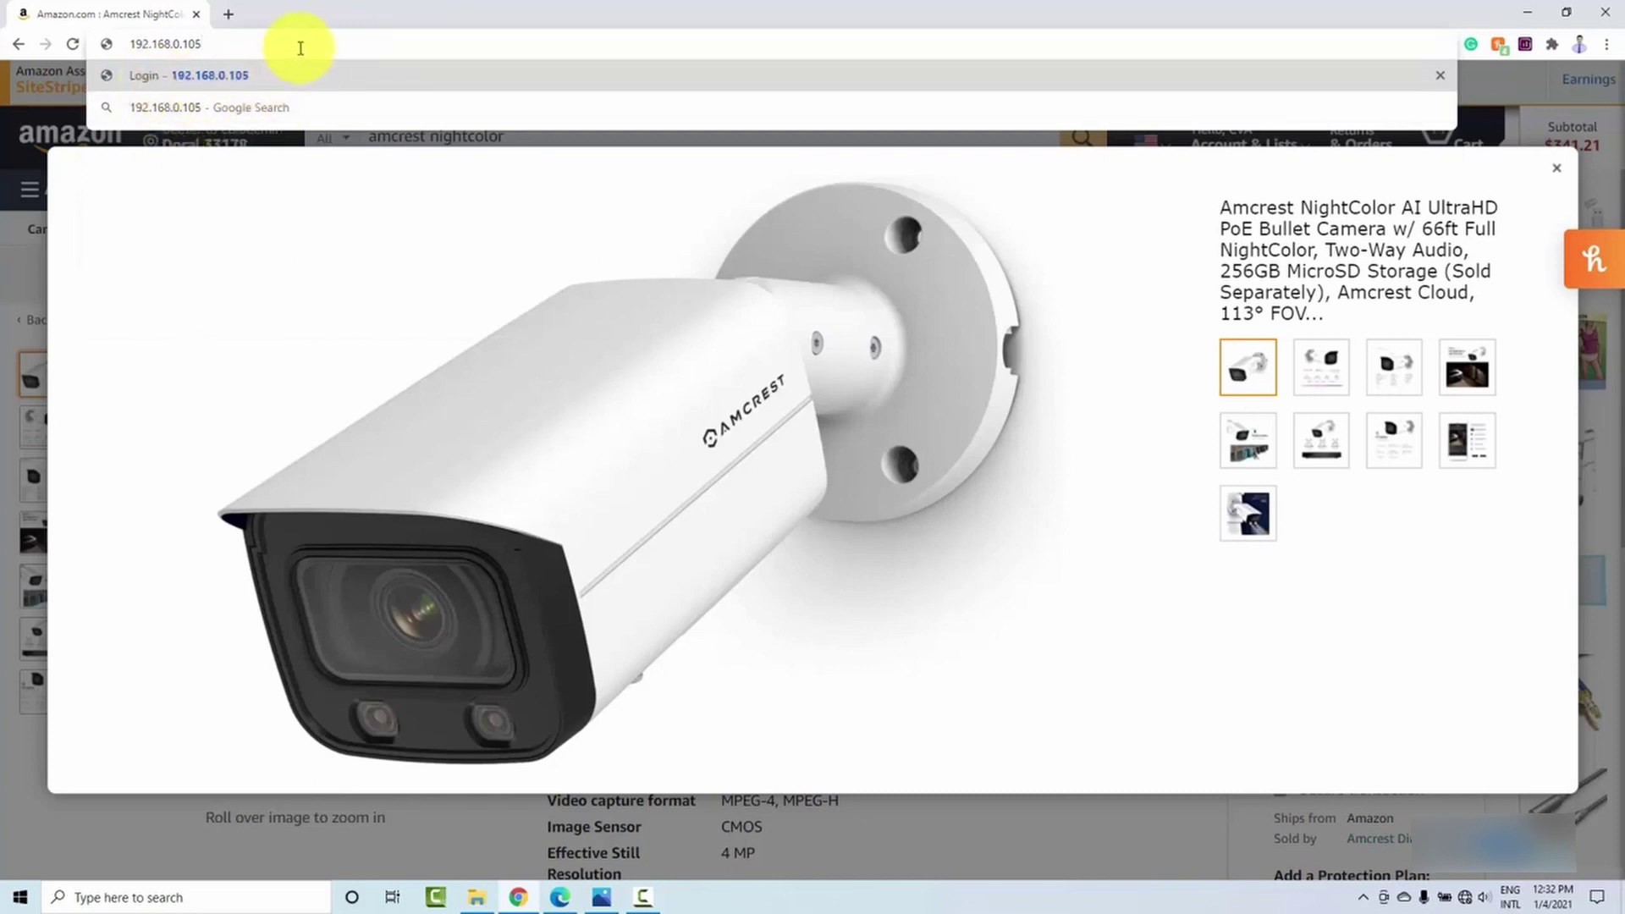
{"action": "key", "text": "Return"}
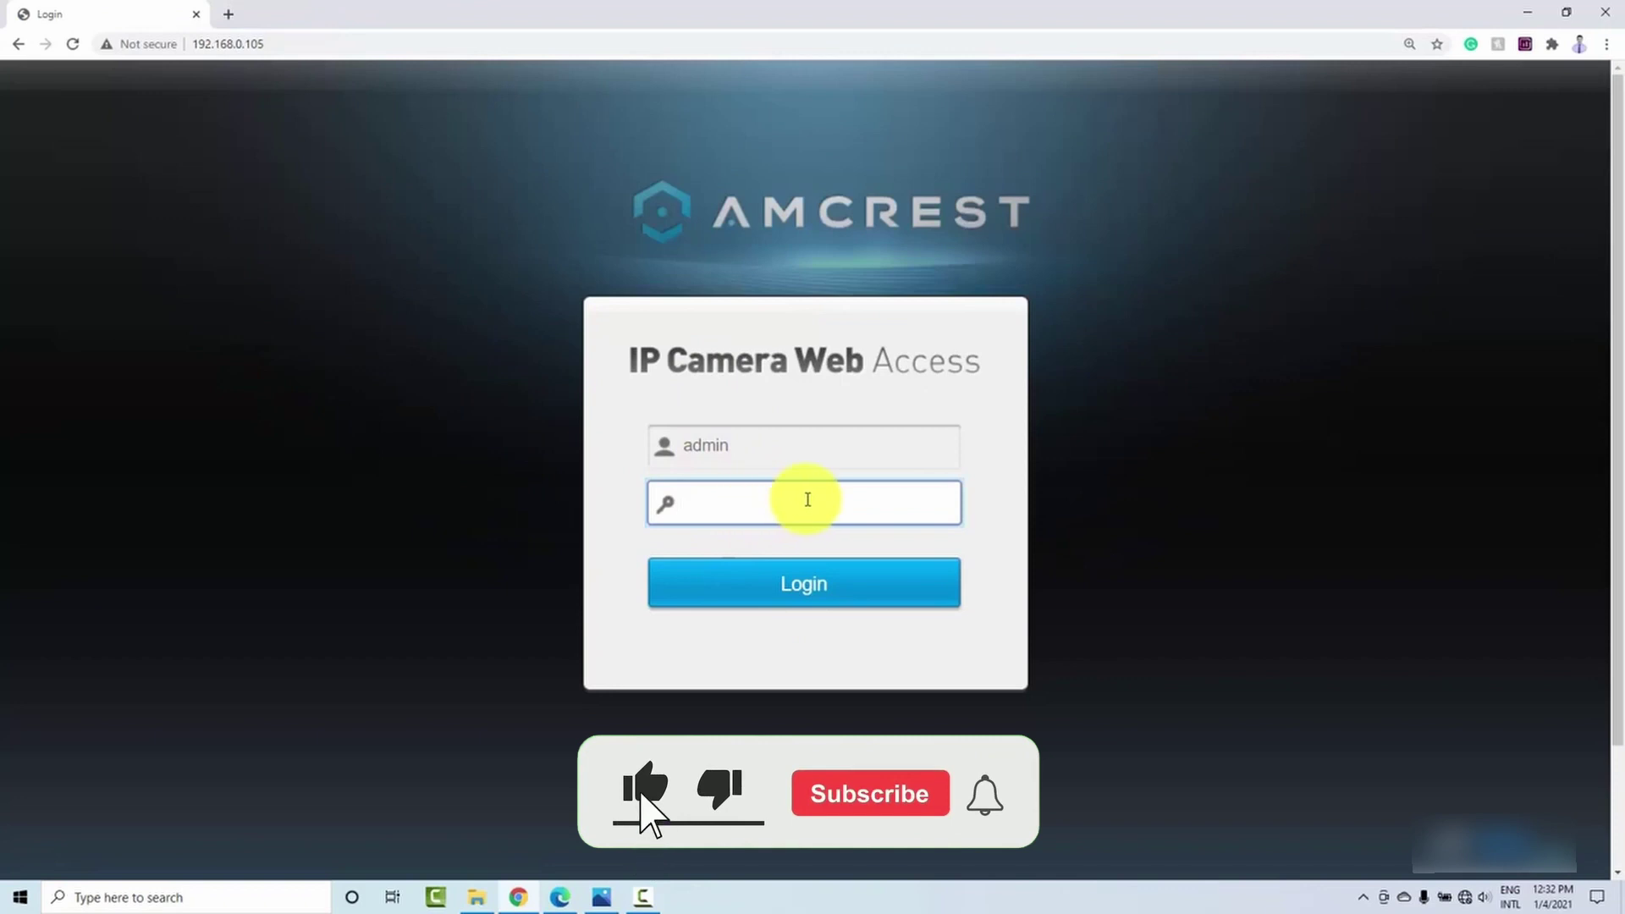
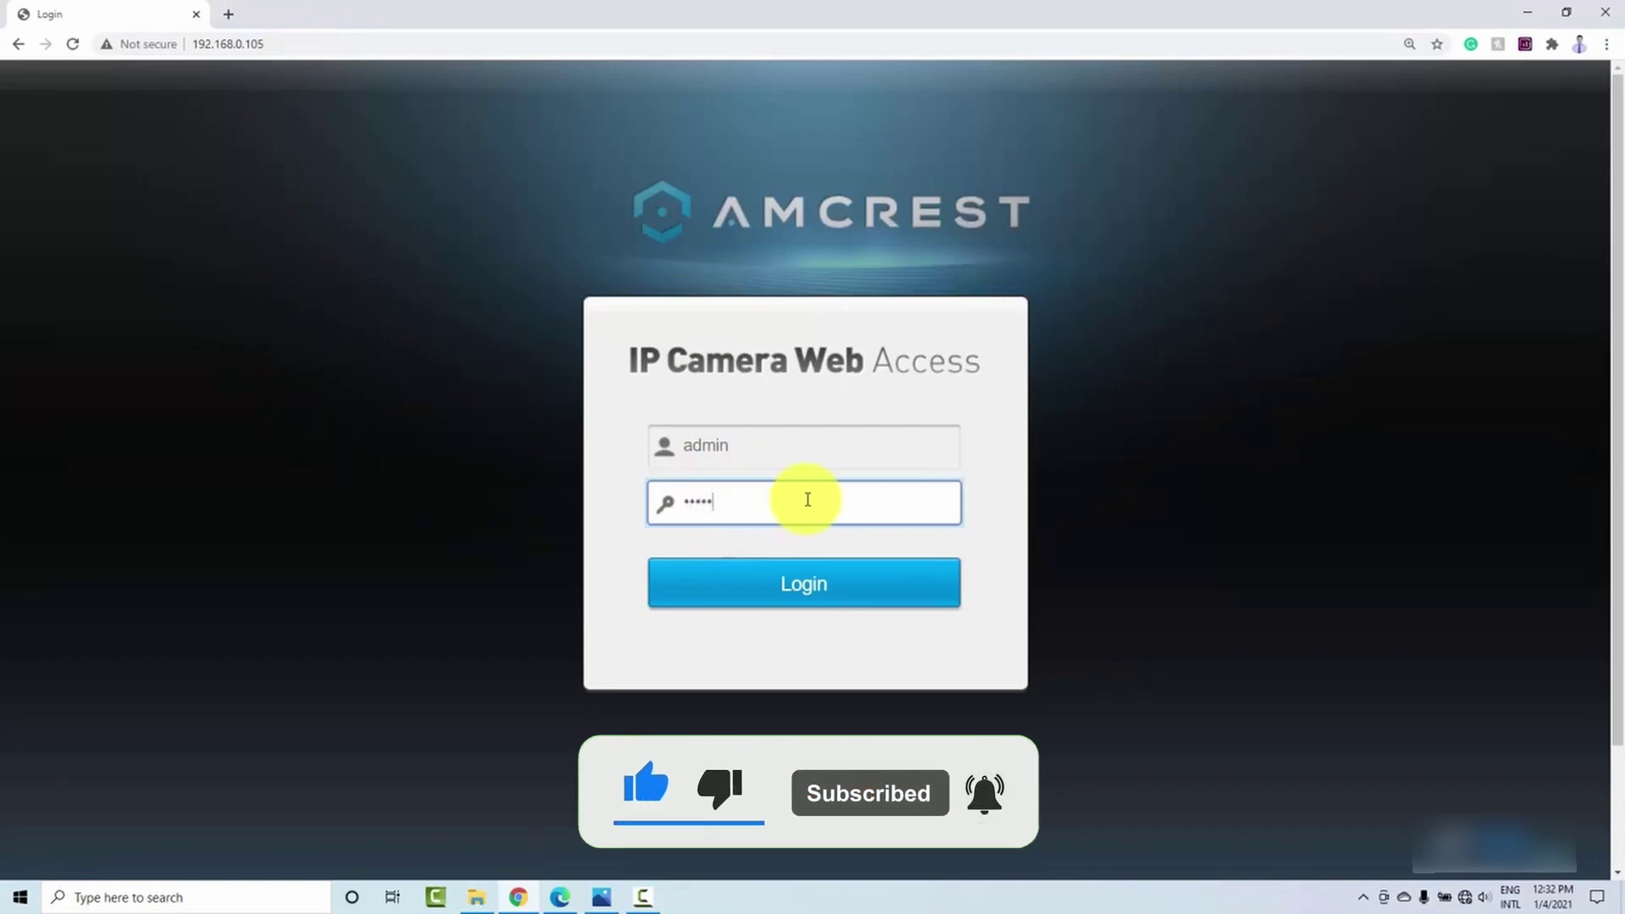
{"action": "left_click", "coordinate": [813, 585]}
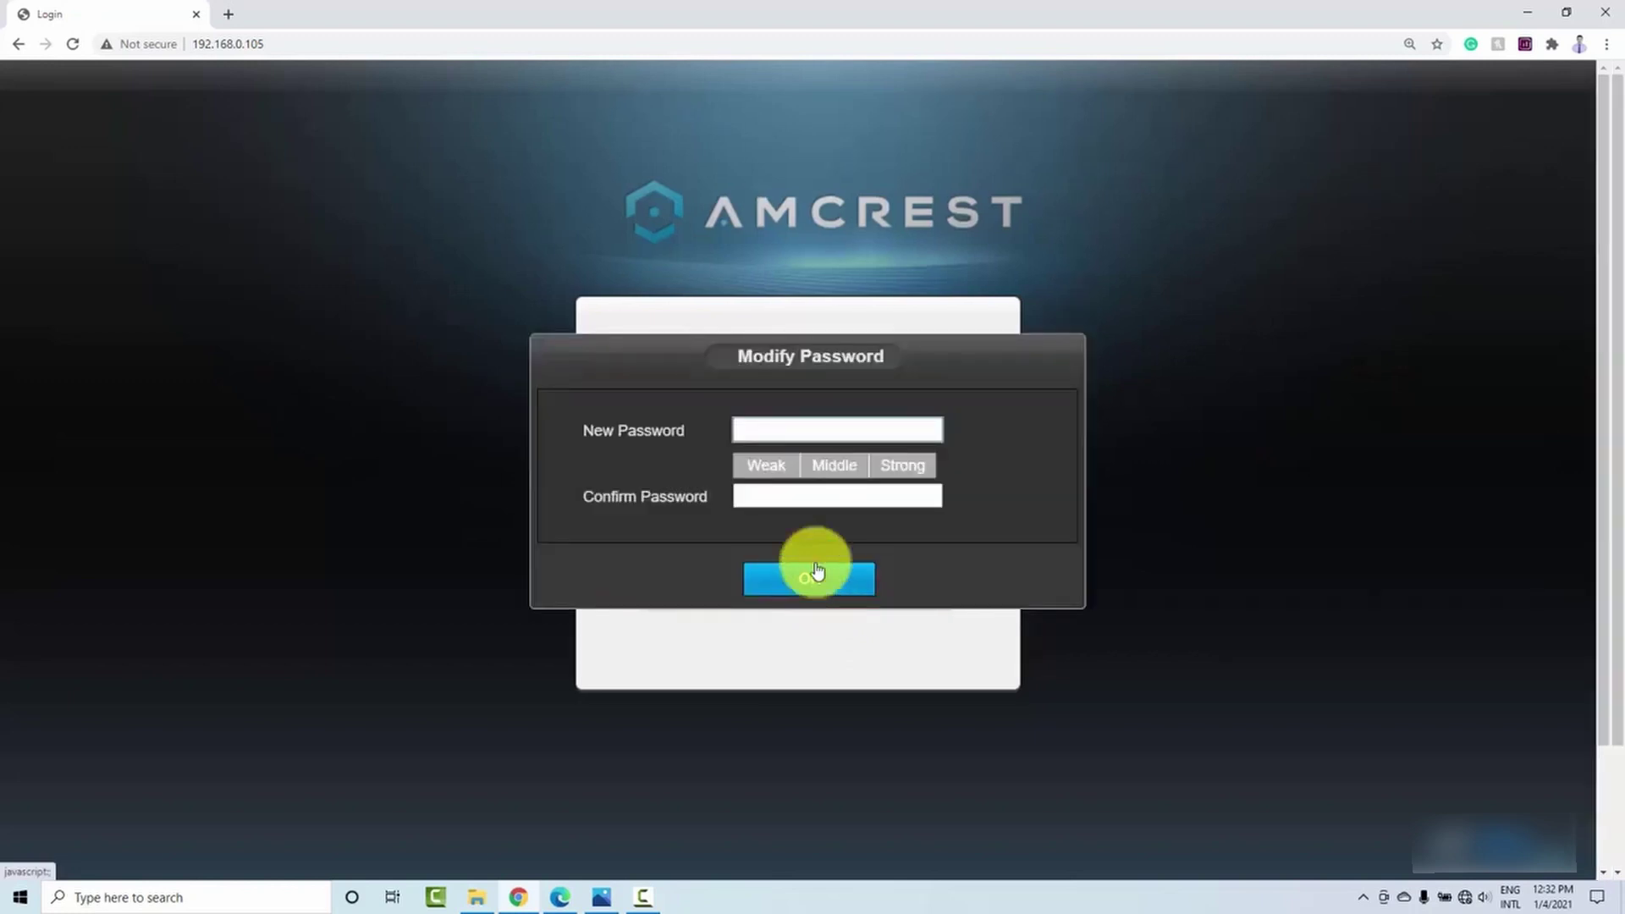
Enter a new strong admin password, confirm it, and save it in Modify Password.
{"action": "left_click", "coordinate": [887, 432]}
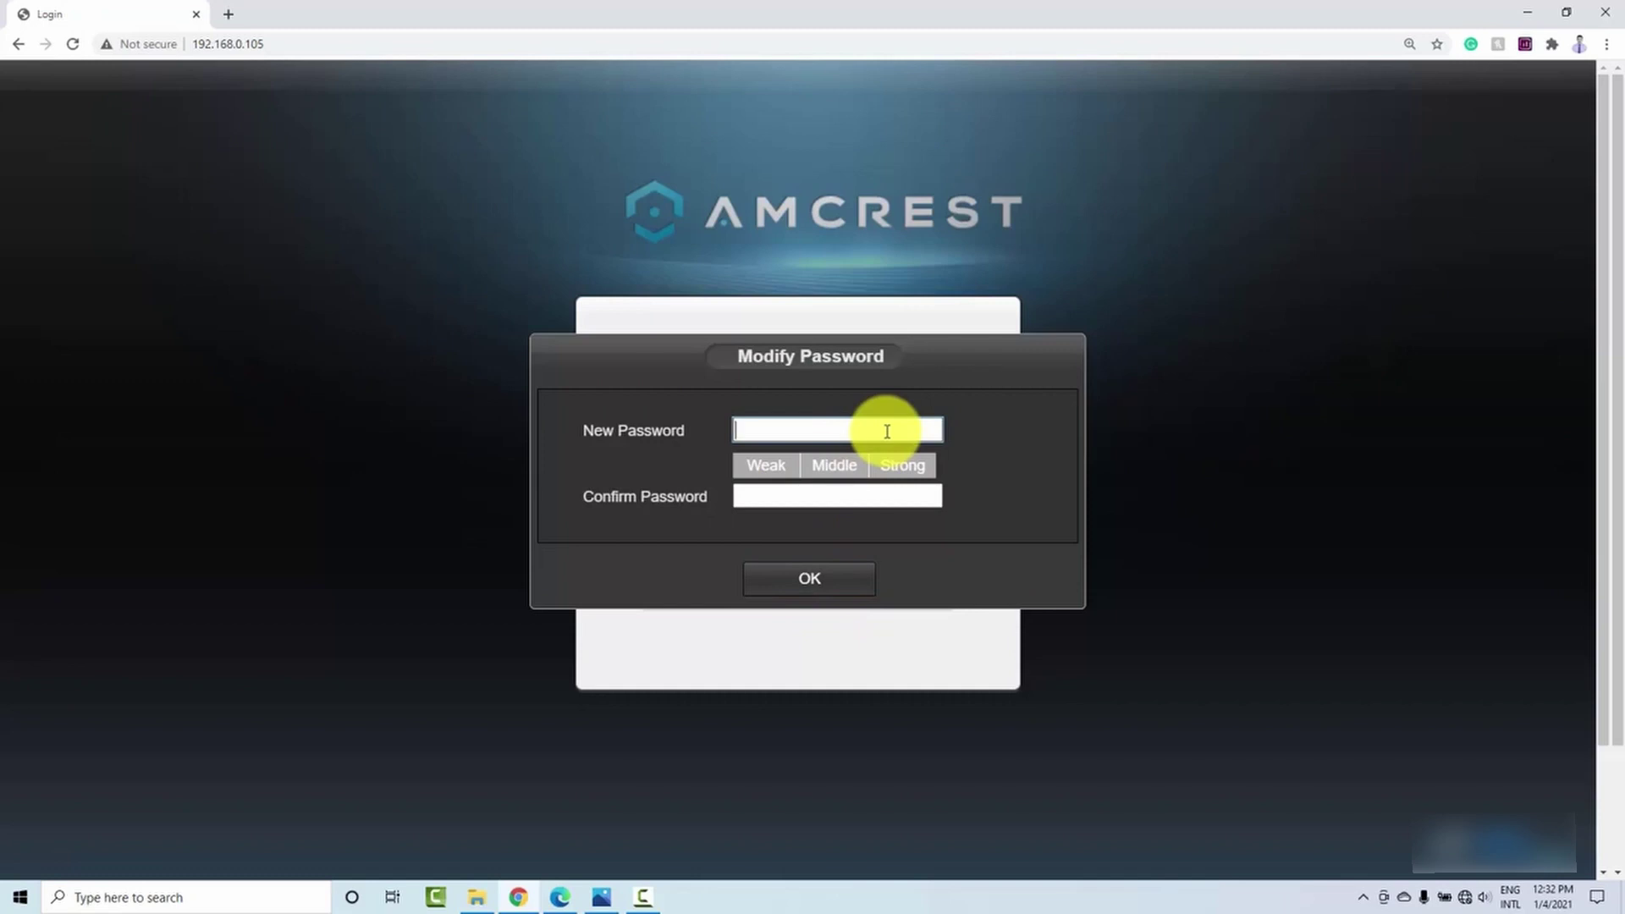
{"action": "type", "text": "******"}
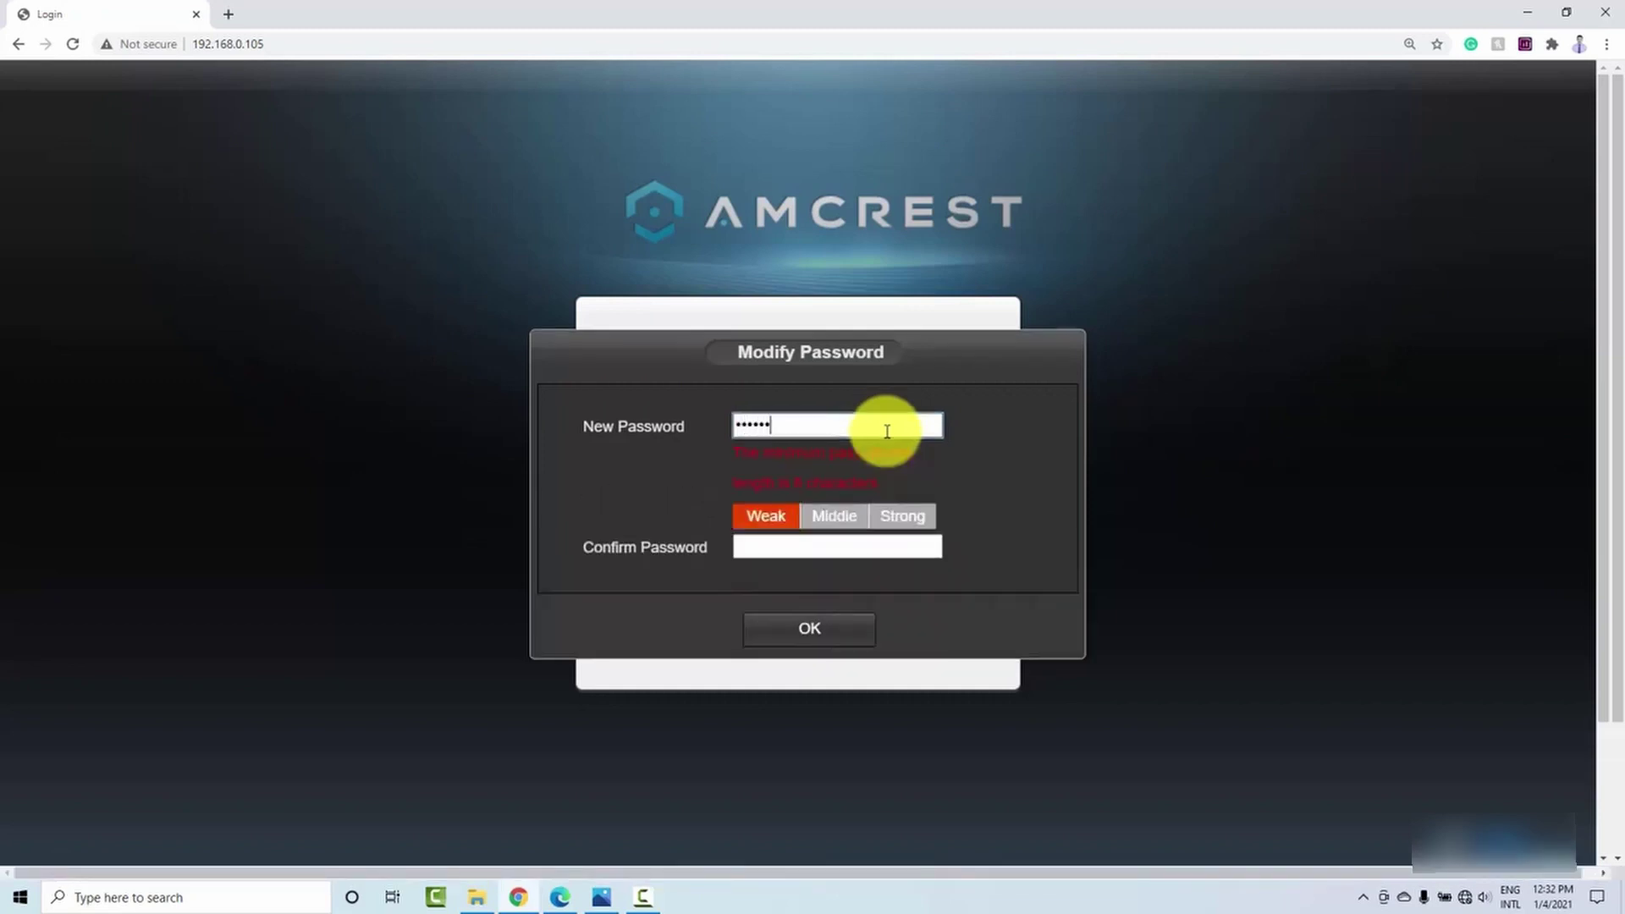
{"action": "type", "text": "***"}
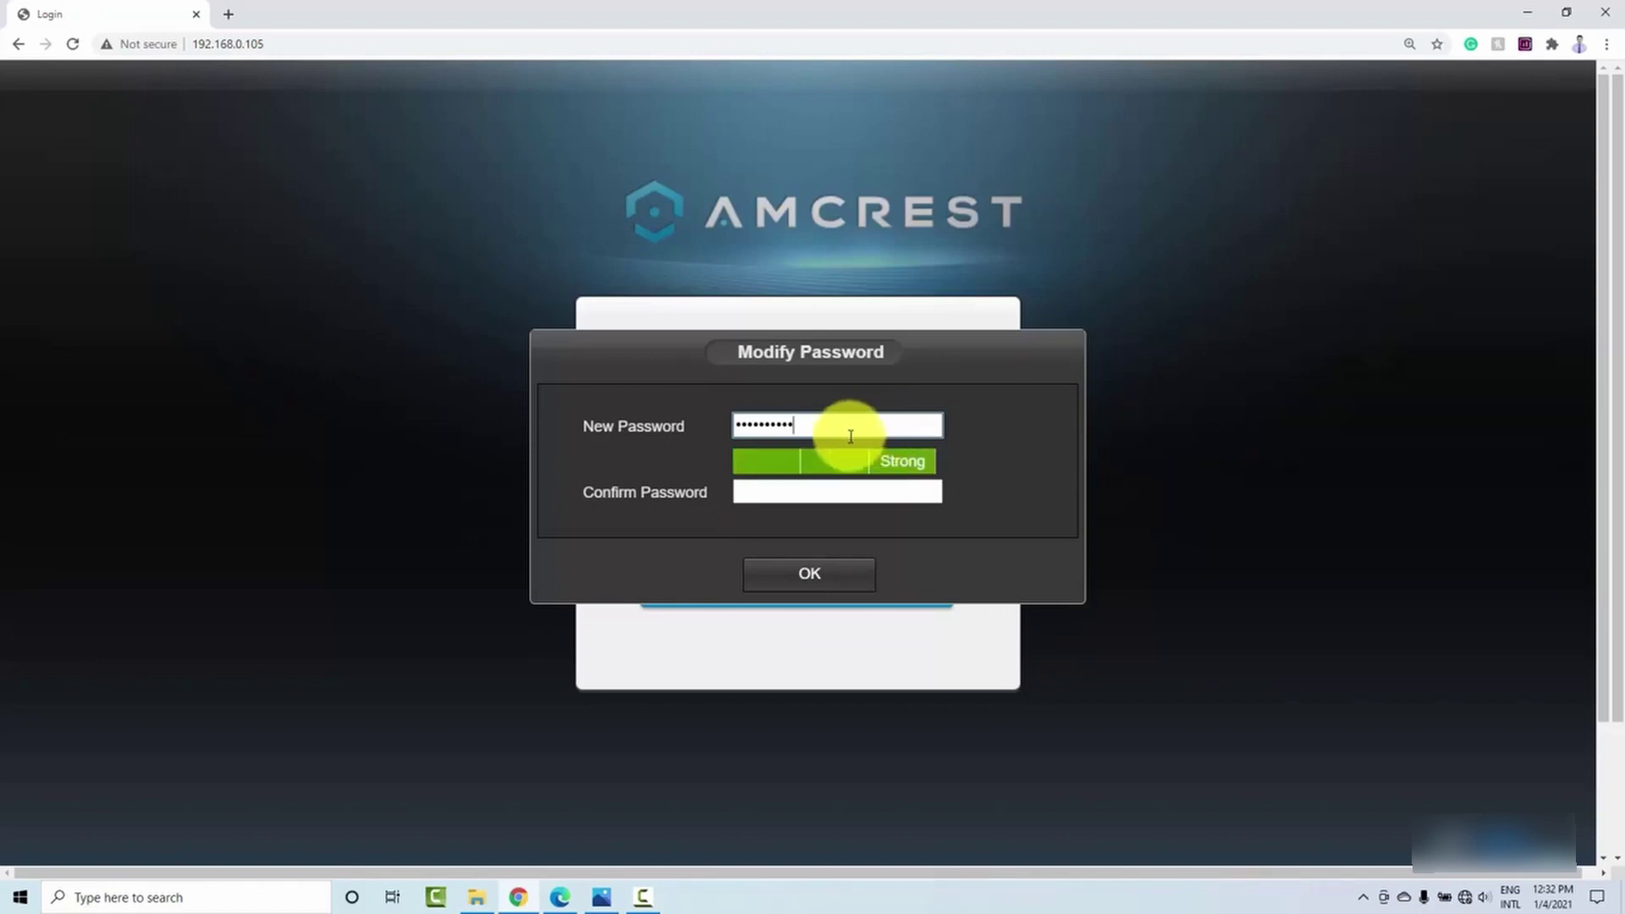
{"action": "left_click", "coordinate": [808, 491]}
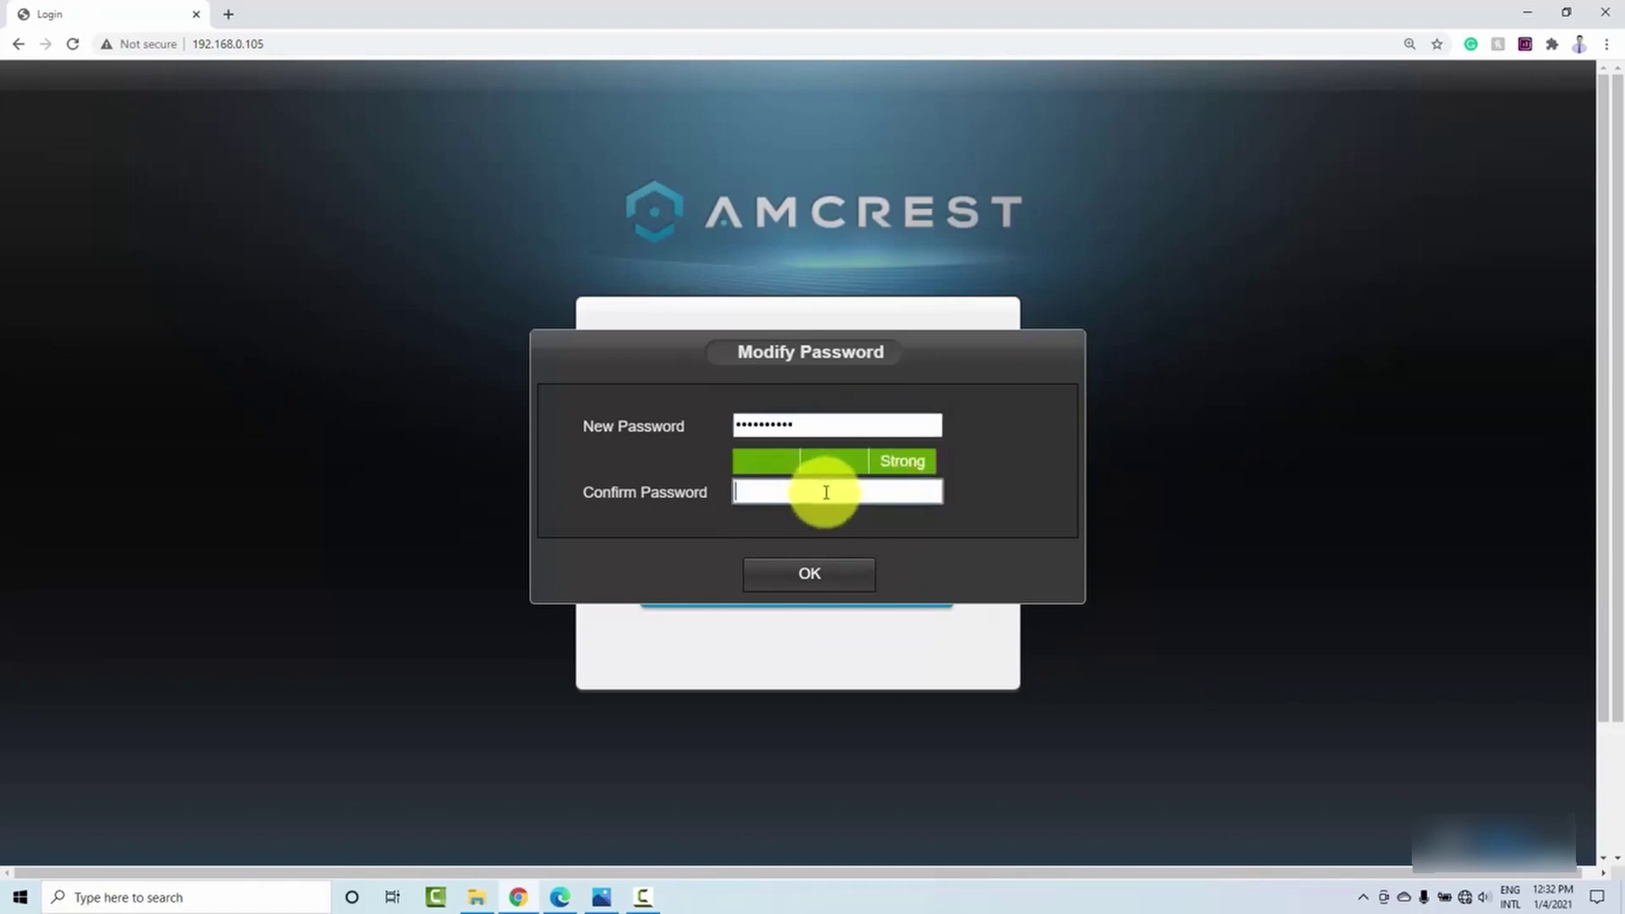
{"action": "type", "text": "*******"}
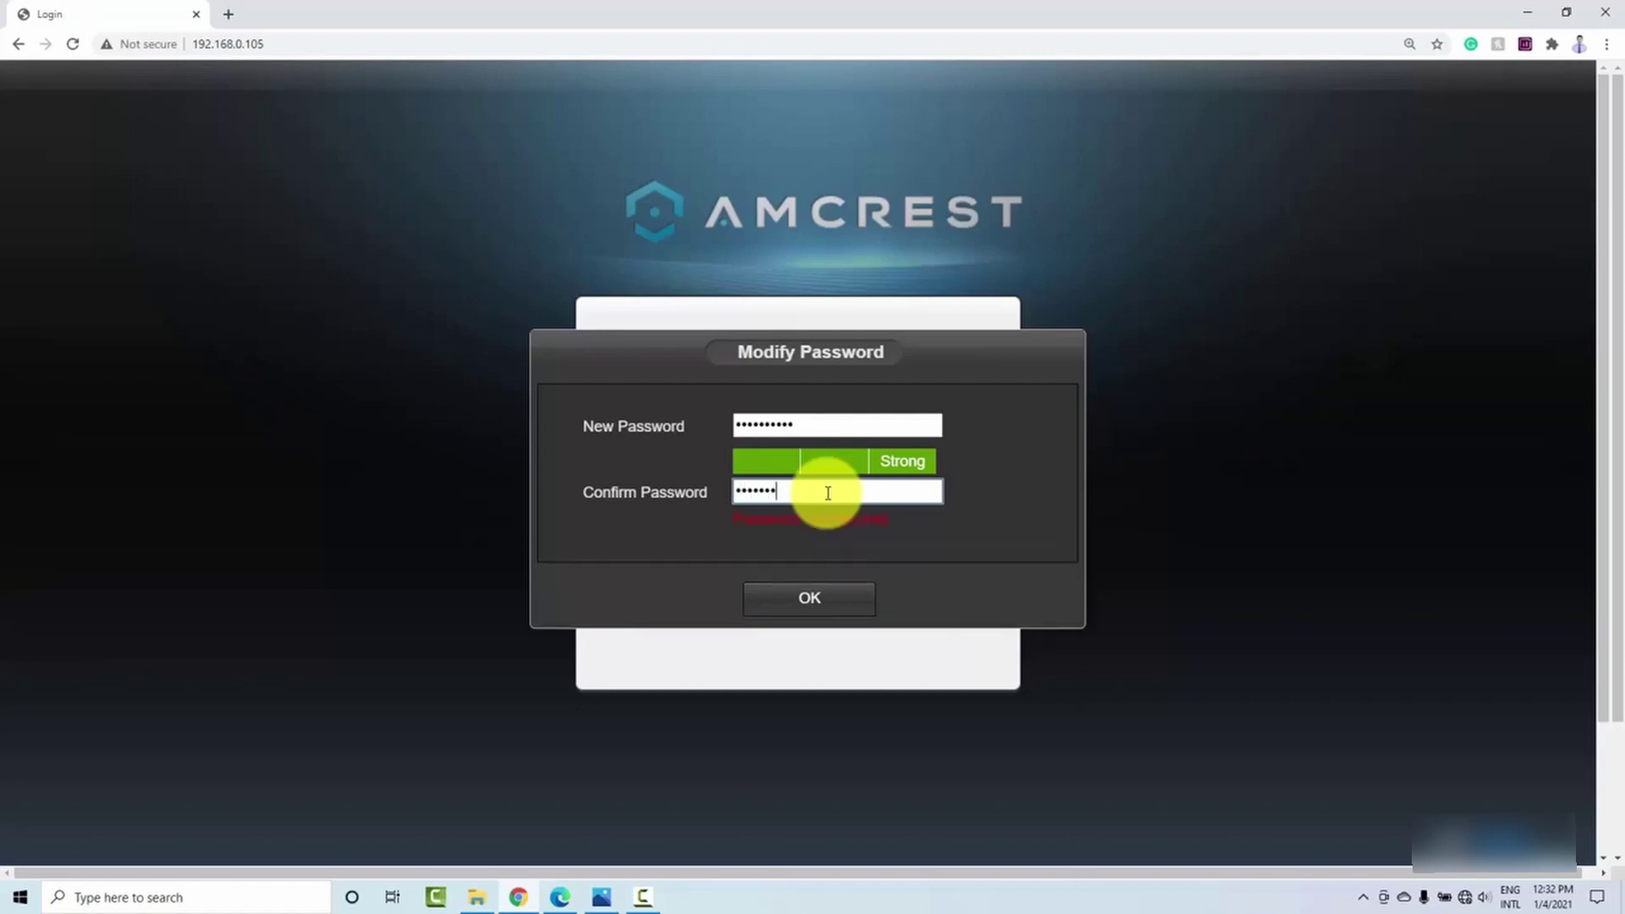
{"action": "type", "text": "*"}
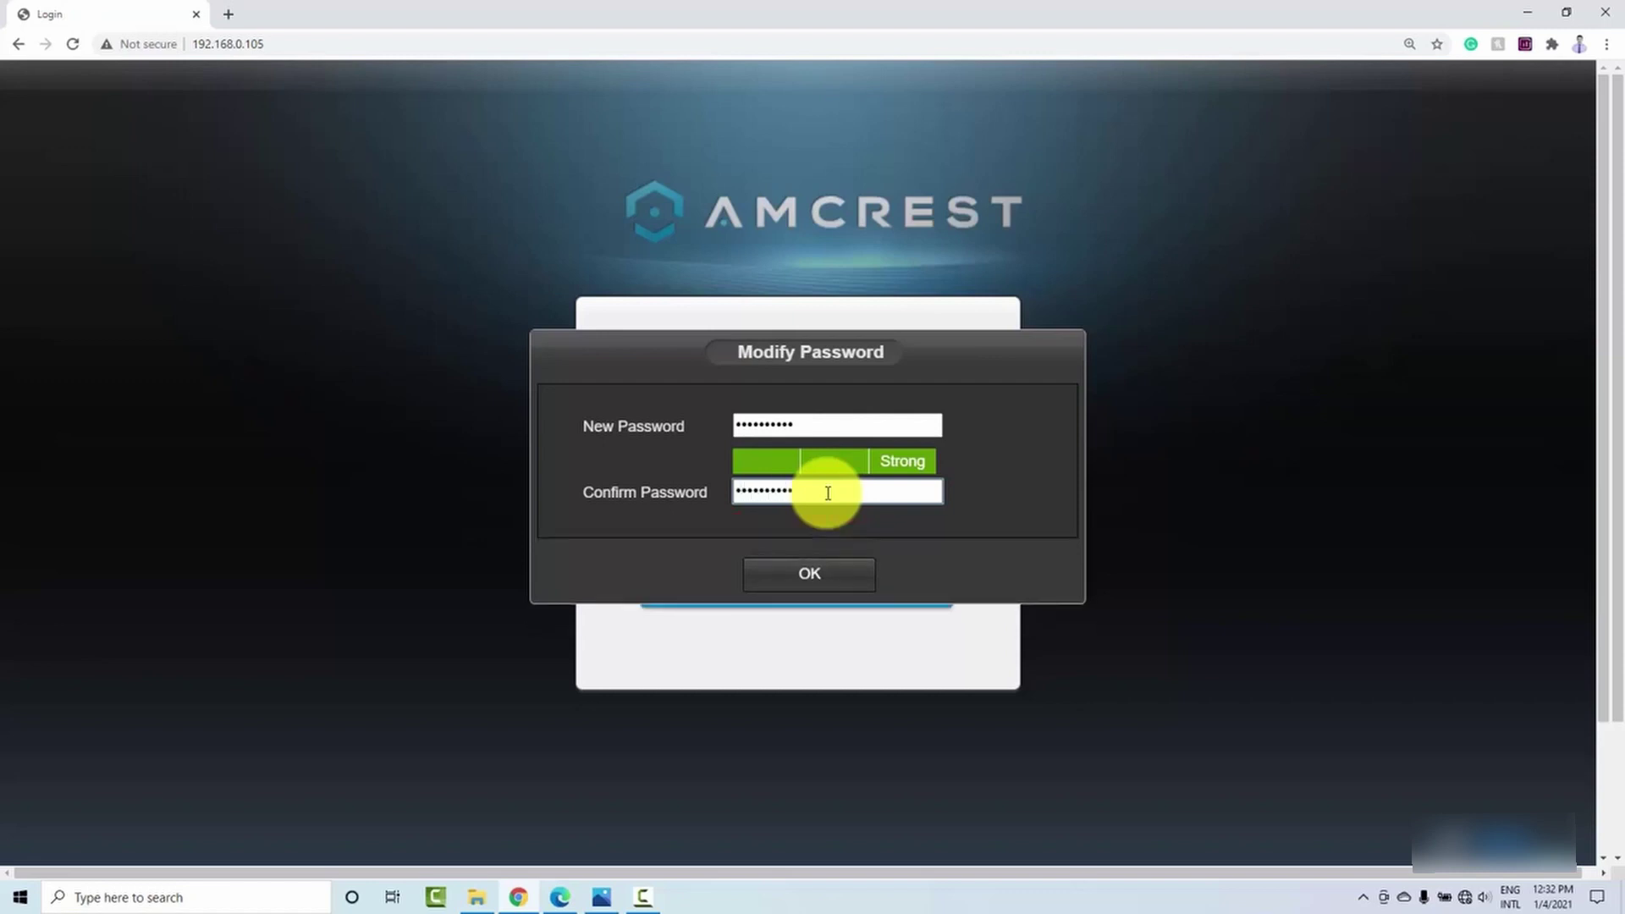
{"action": "left_click", "coordinate": [813, 573]}
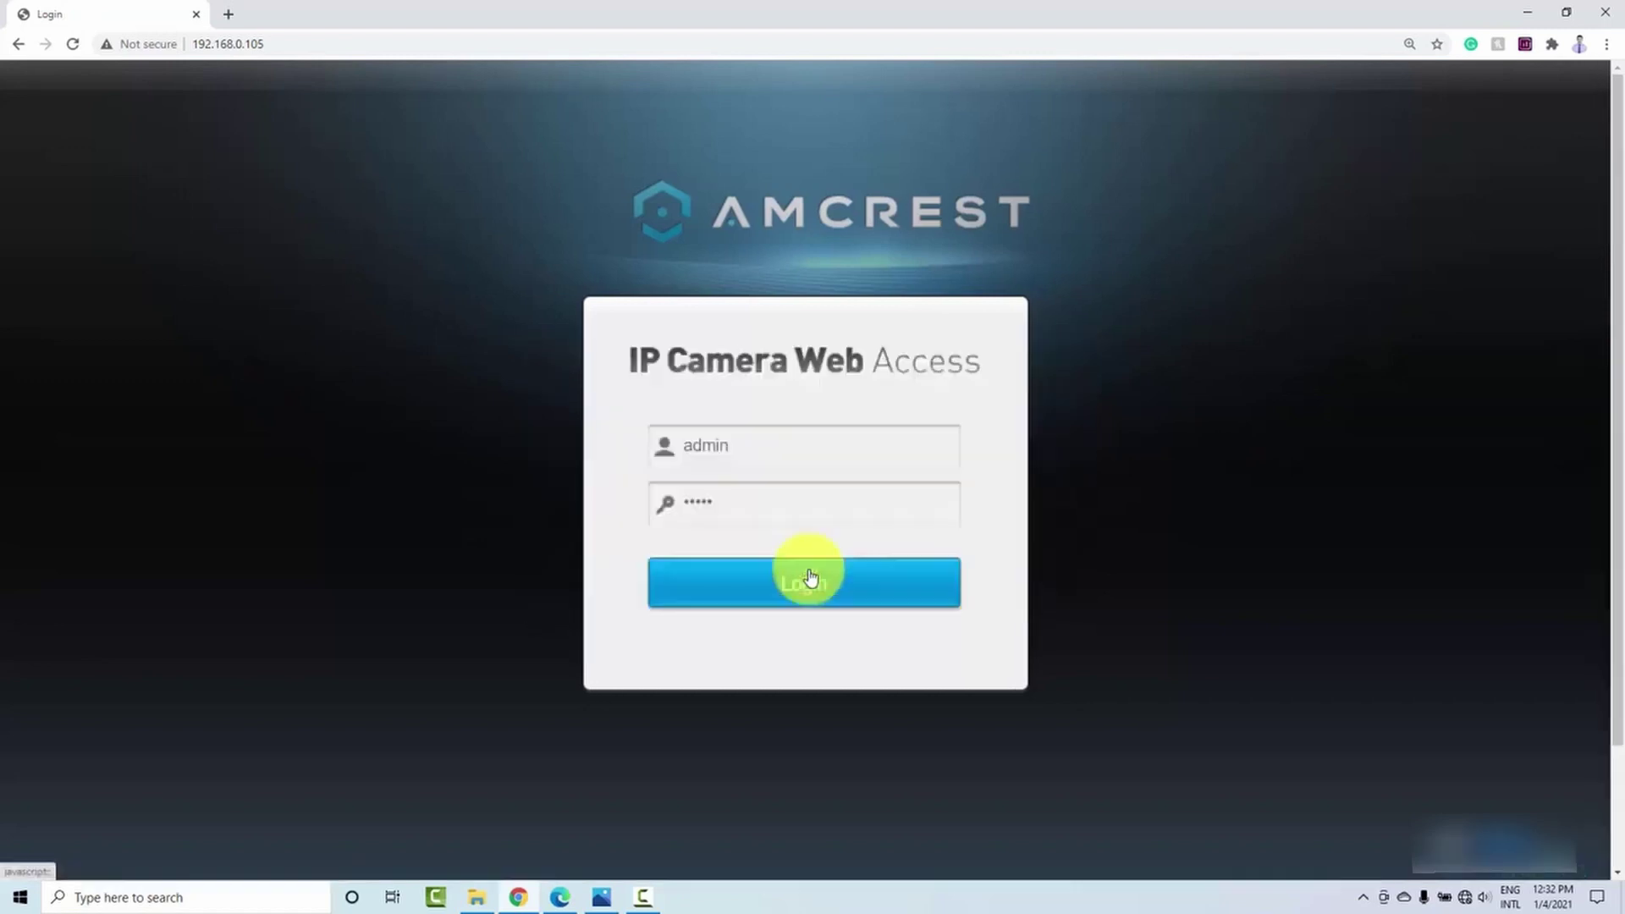
Log in to the camera at 192.168.0.105 and view its live main stream after checking the network diagram photo.
{"action": "left_click", "coordinate": [813, 575]}
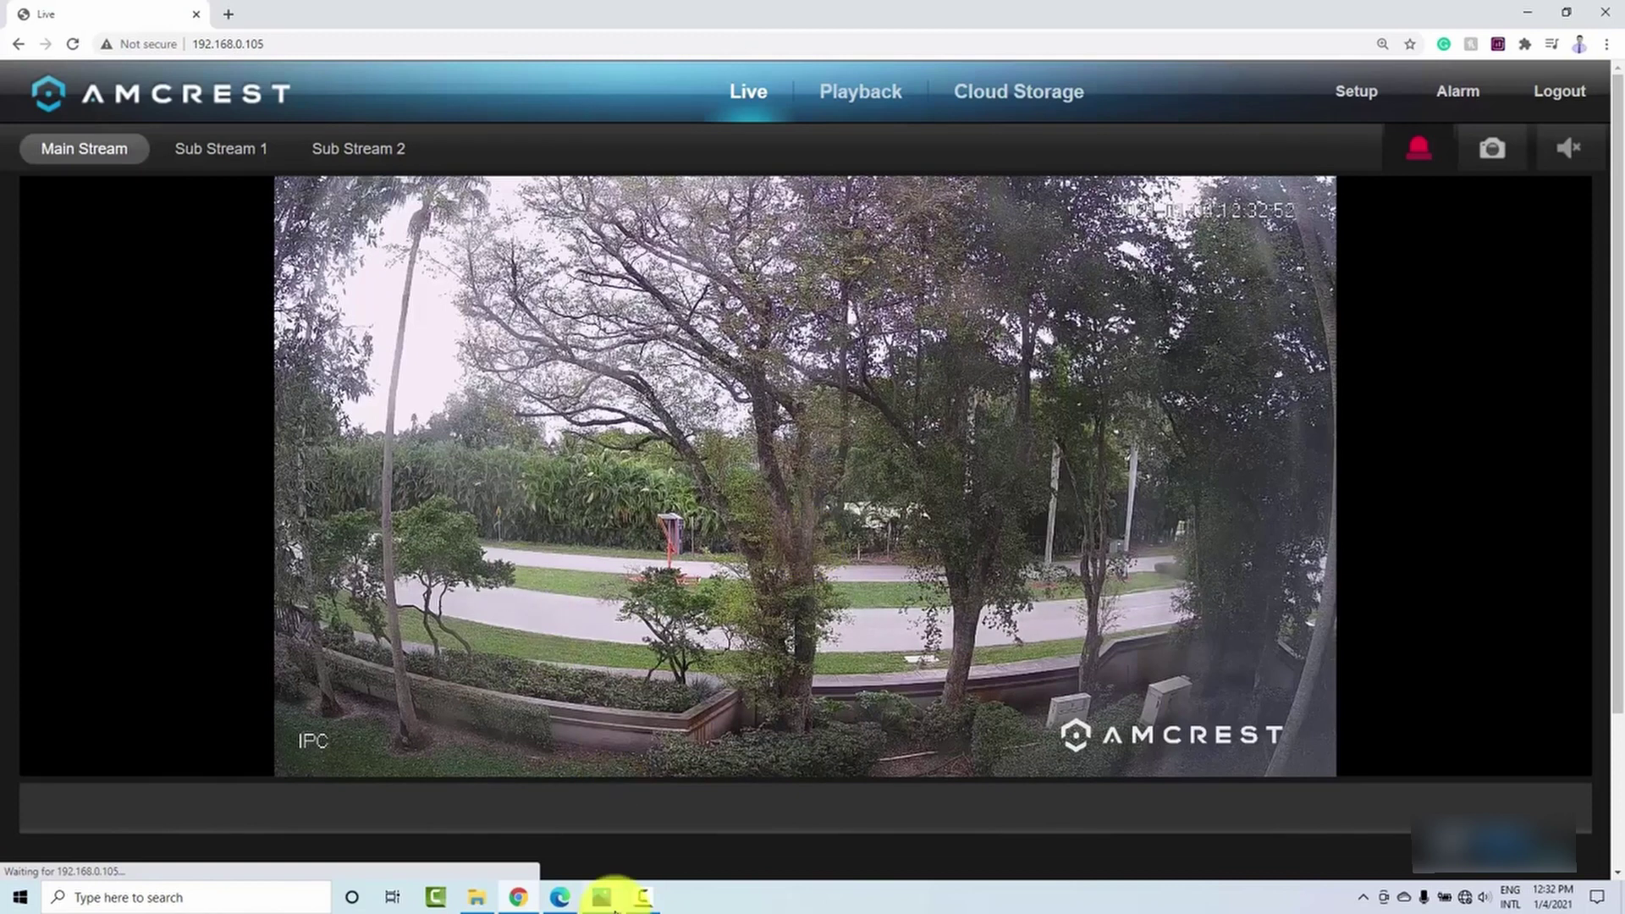
{"action": "left_click", "coordinate": [612, 899]}
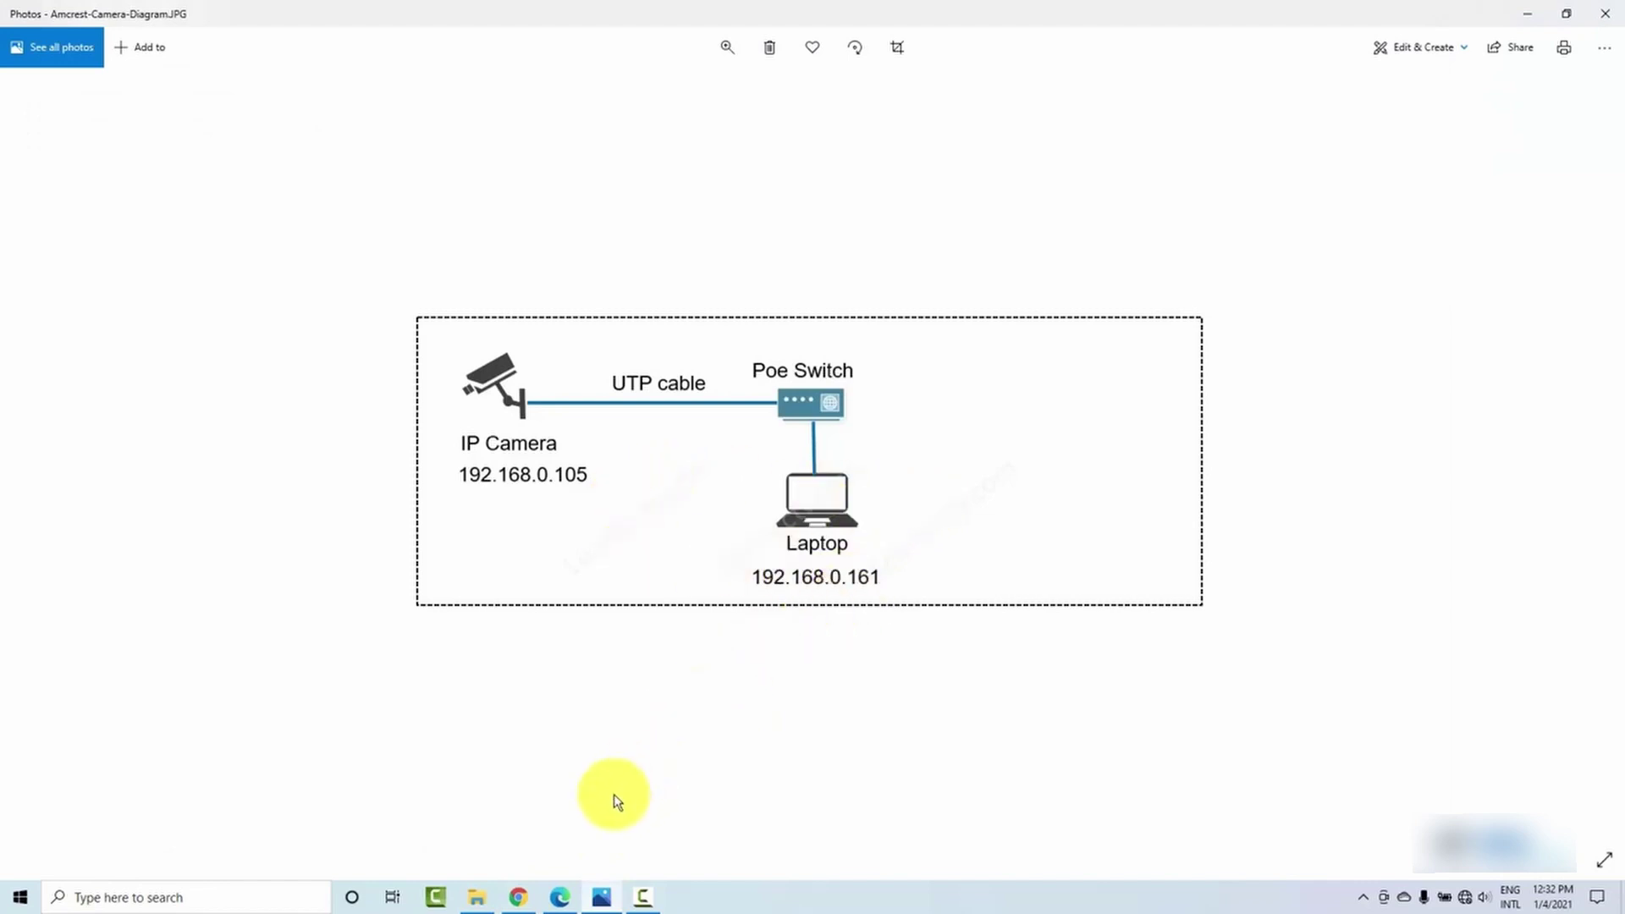
{"action": "left_click", "coordinate": [518, 898]}
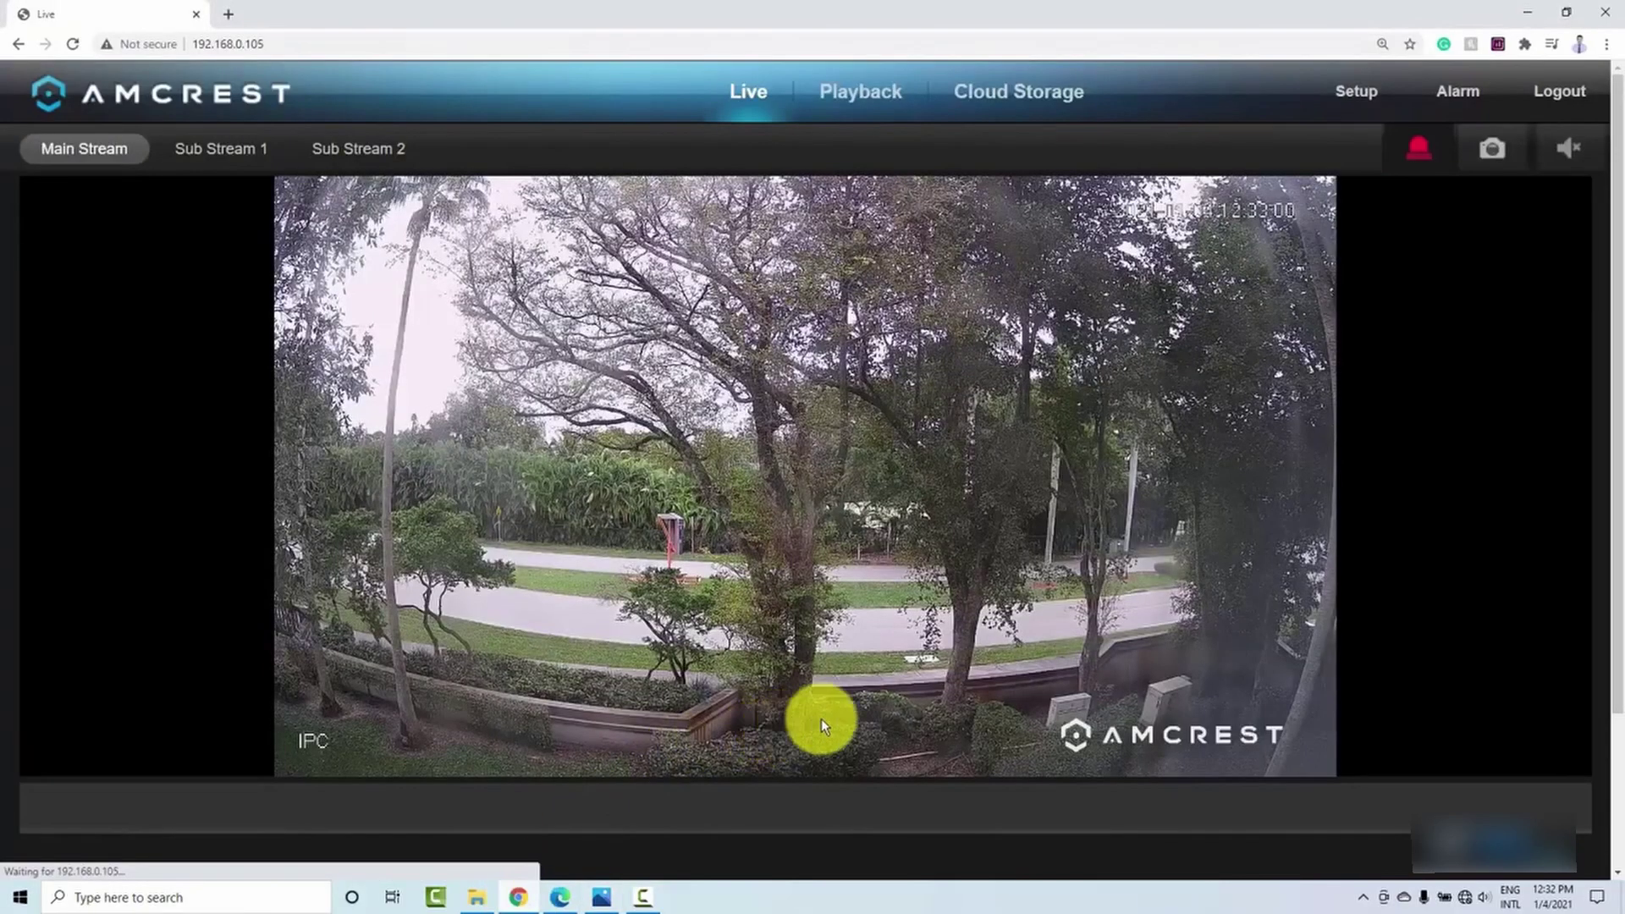